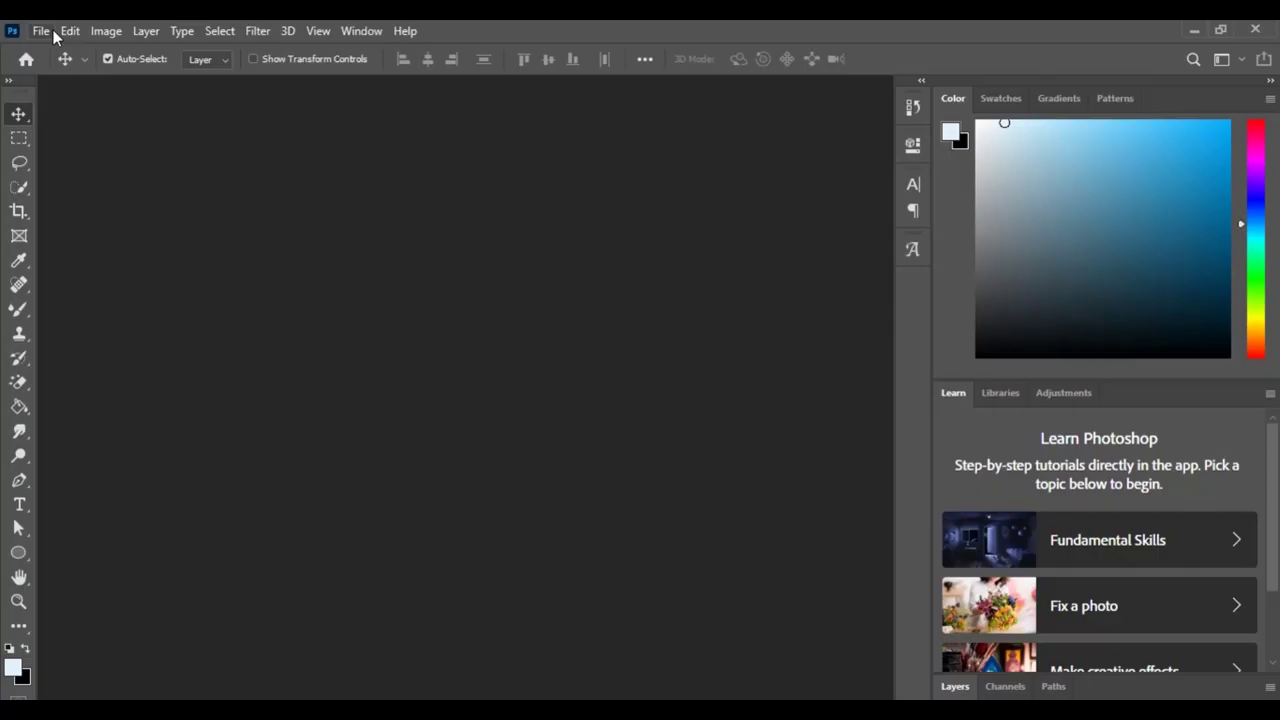
Create a white 300 ppi A4 document and rotate it 90° clockwise to landscape 3508 × 2480 px
left_click(46, 31)
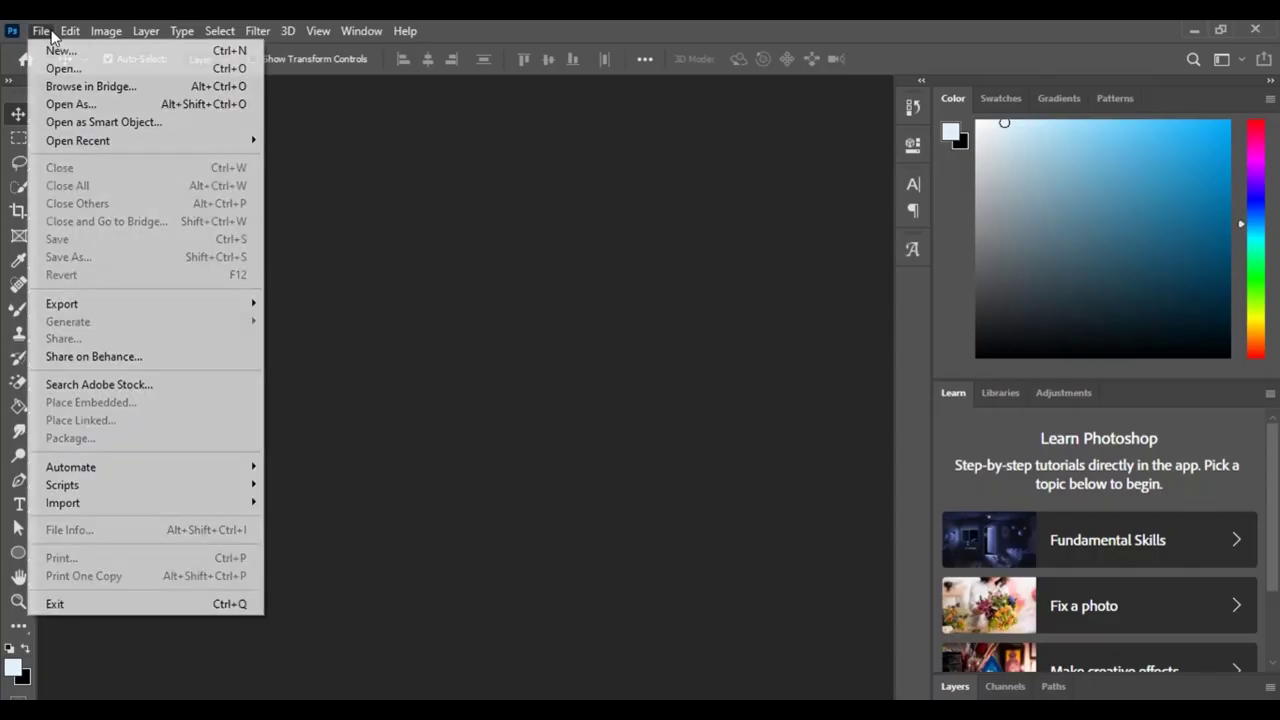
left_click(50, 51)
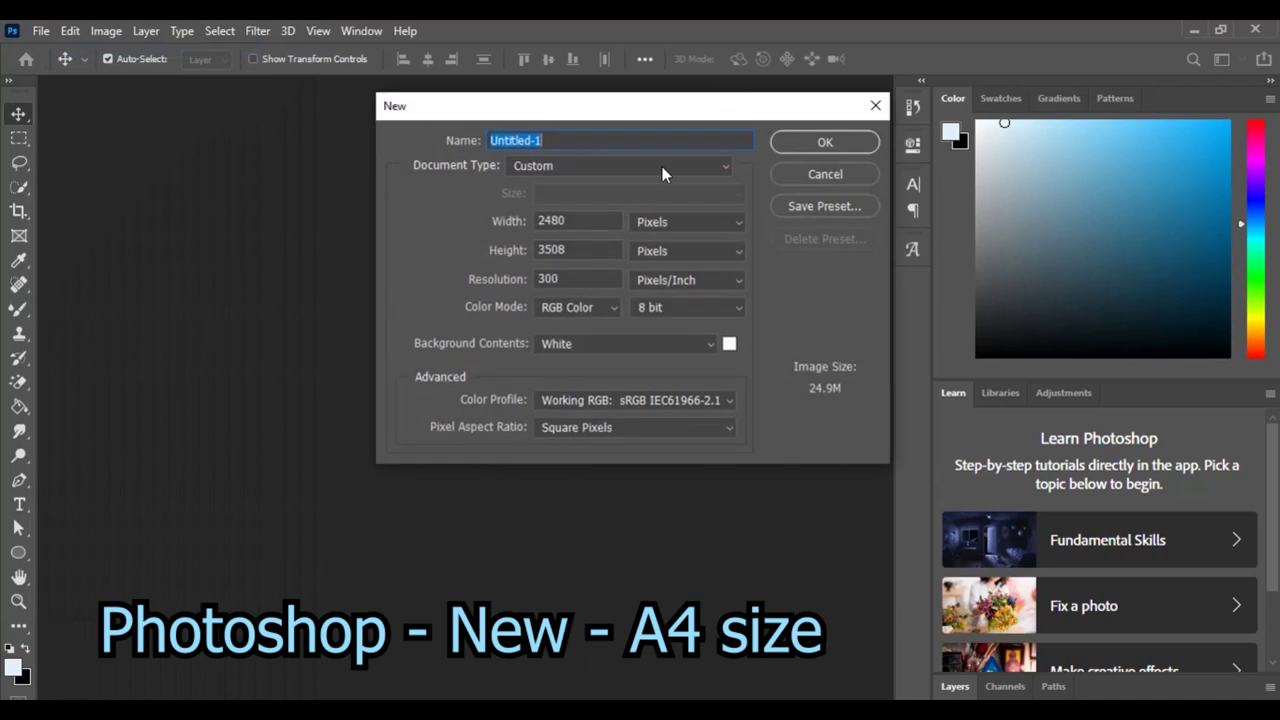
left_click(570, 220)
key("Tab")
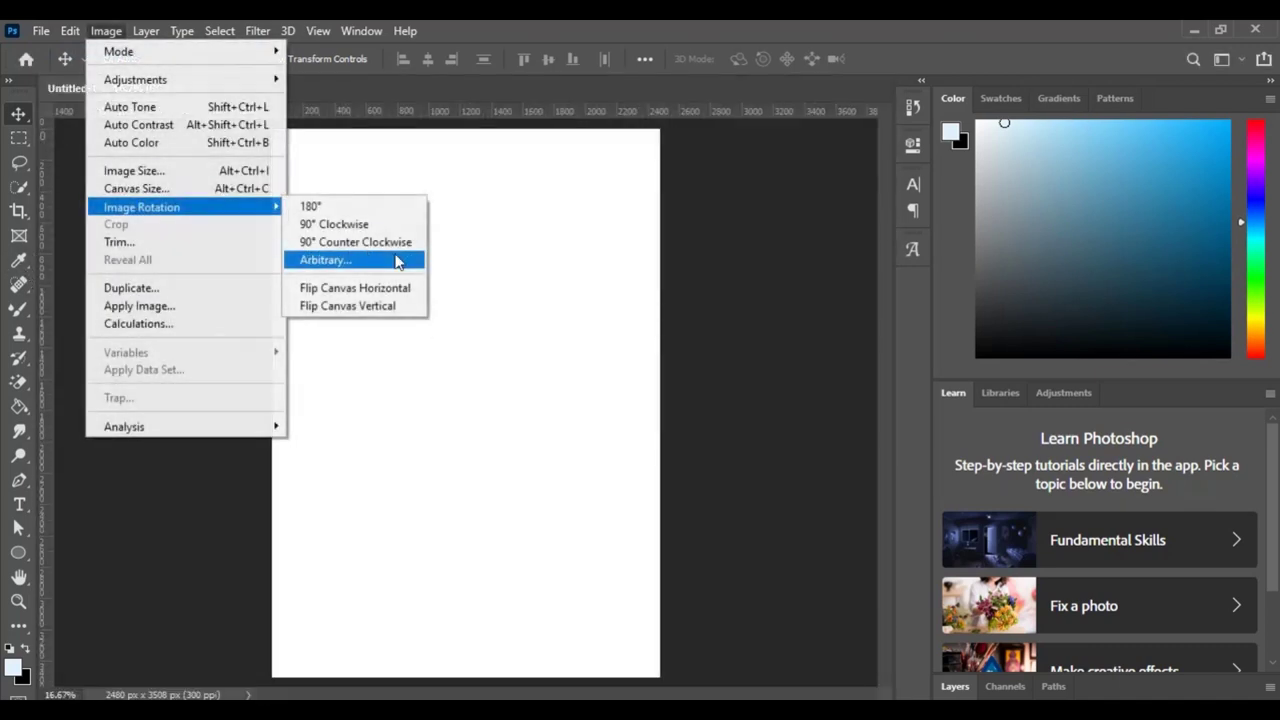
left_click(388, 224)
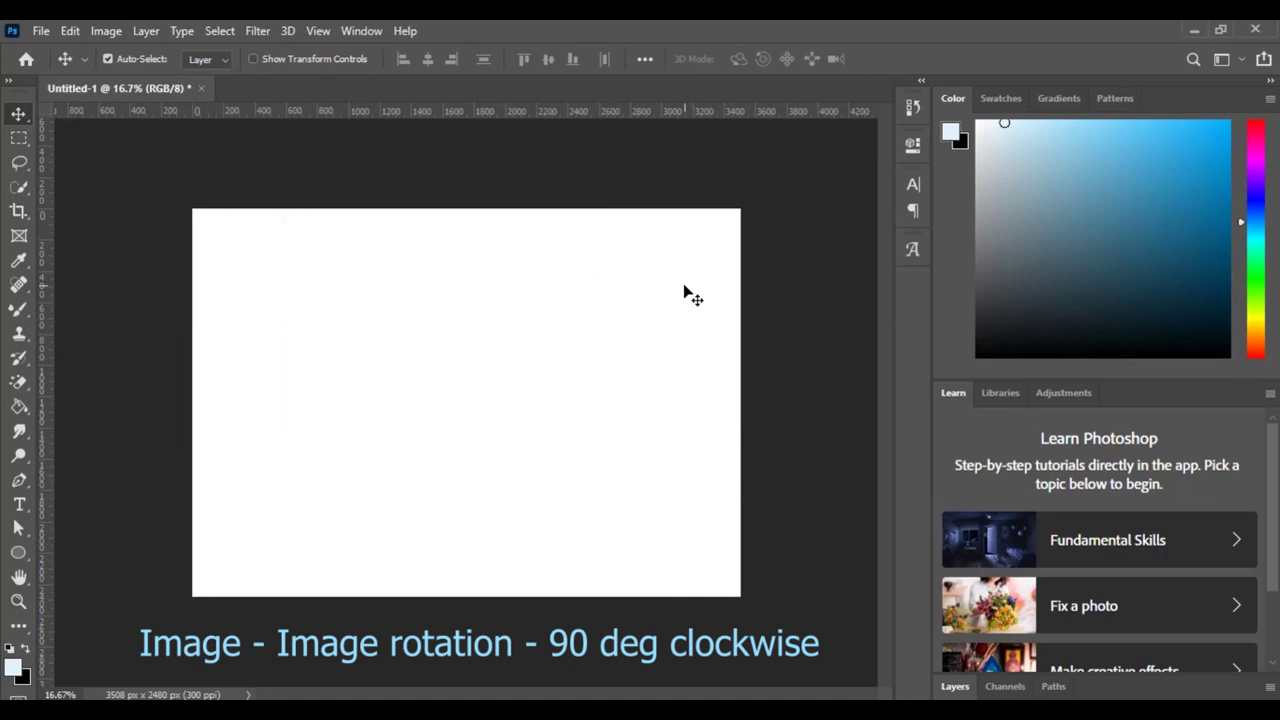
left_click(955, 686)
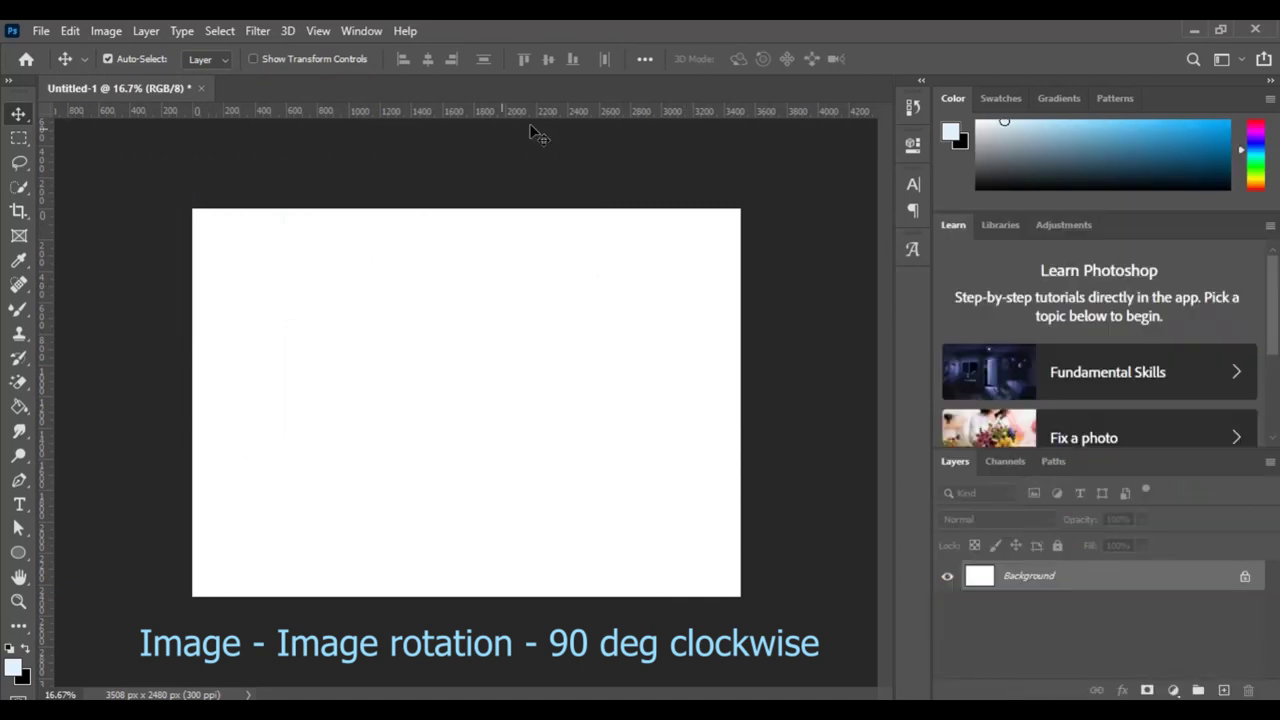
Add two vertical and two horizontal margin guides, reset colours, and bring in the night landscape image
left_click_drag(45, 527, 211, 518)
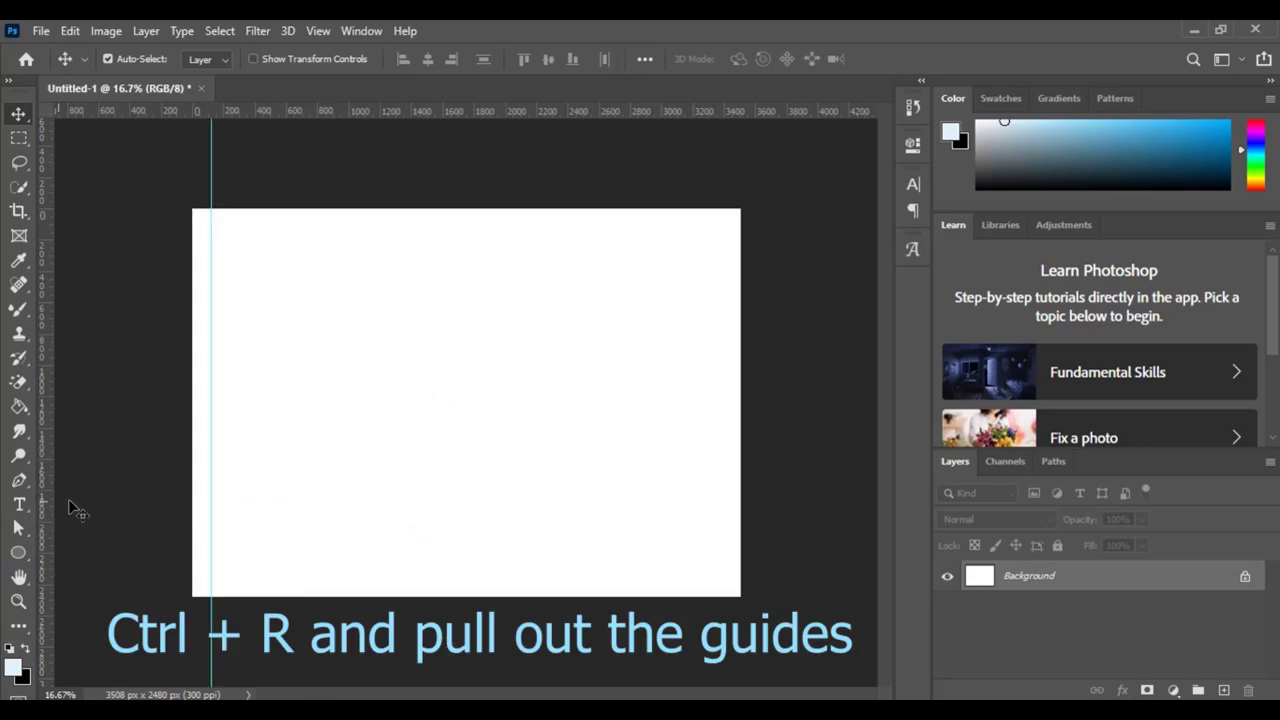
left_click_drag(53, 512, 716, 446)
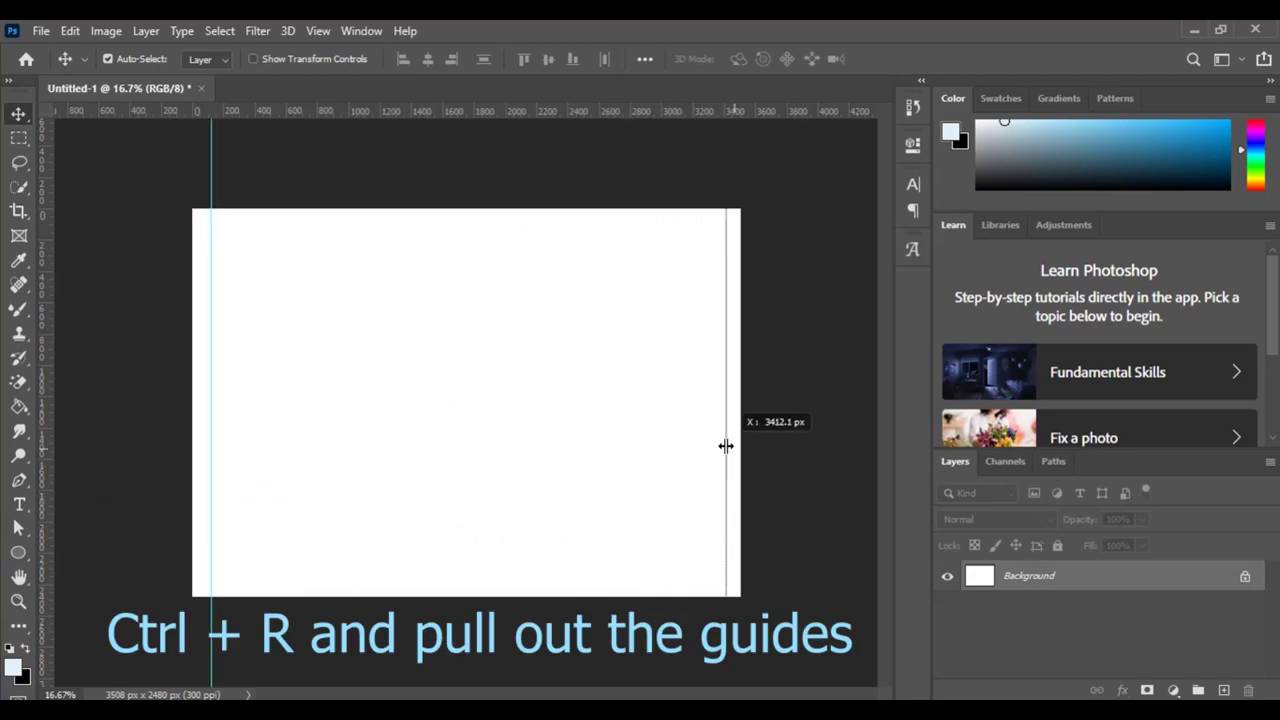
left_click_drag(716, 446, 722, 446)
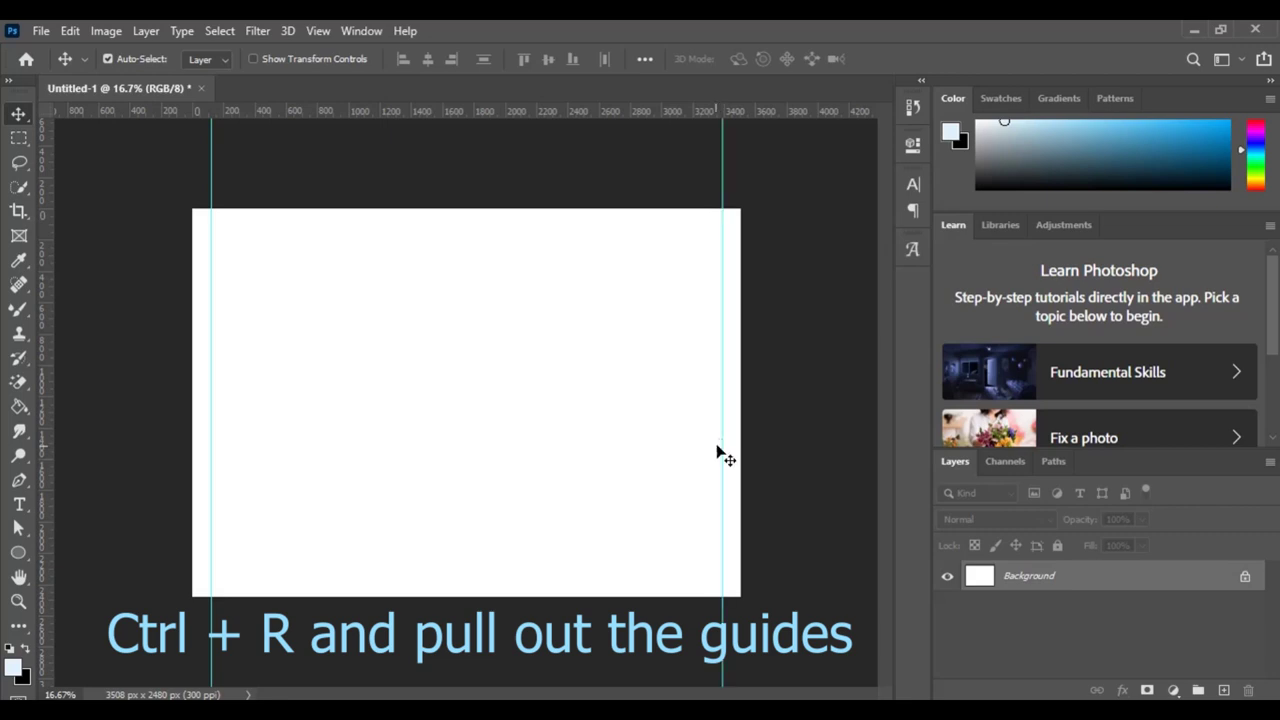
left_click_drag(790, 120, 793, 227)
left_click_drag(795, 125, 800, 577)
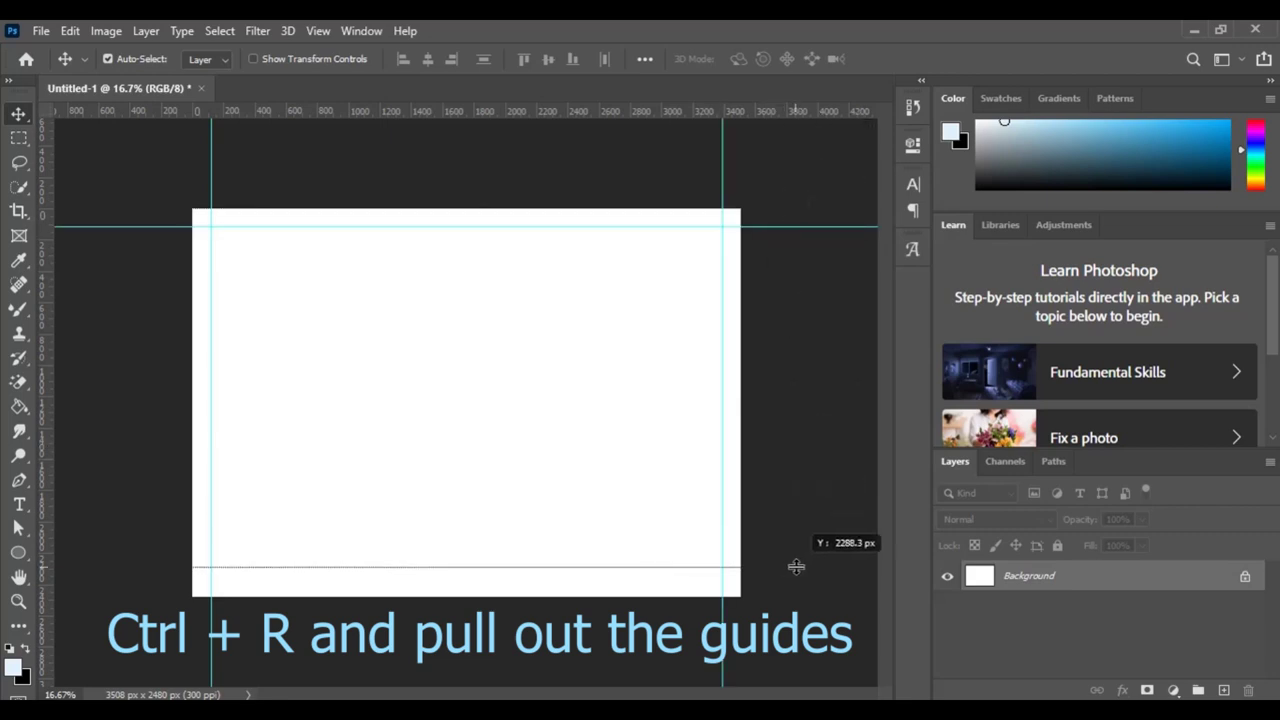
key("d")
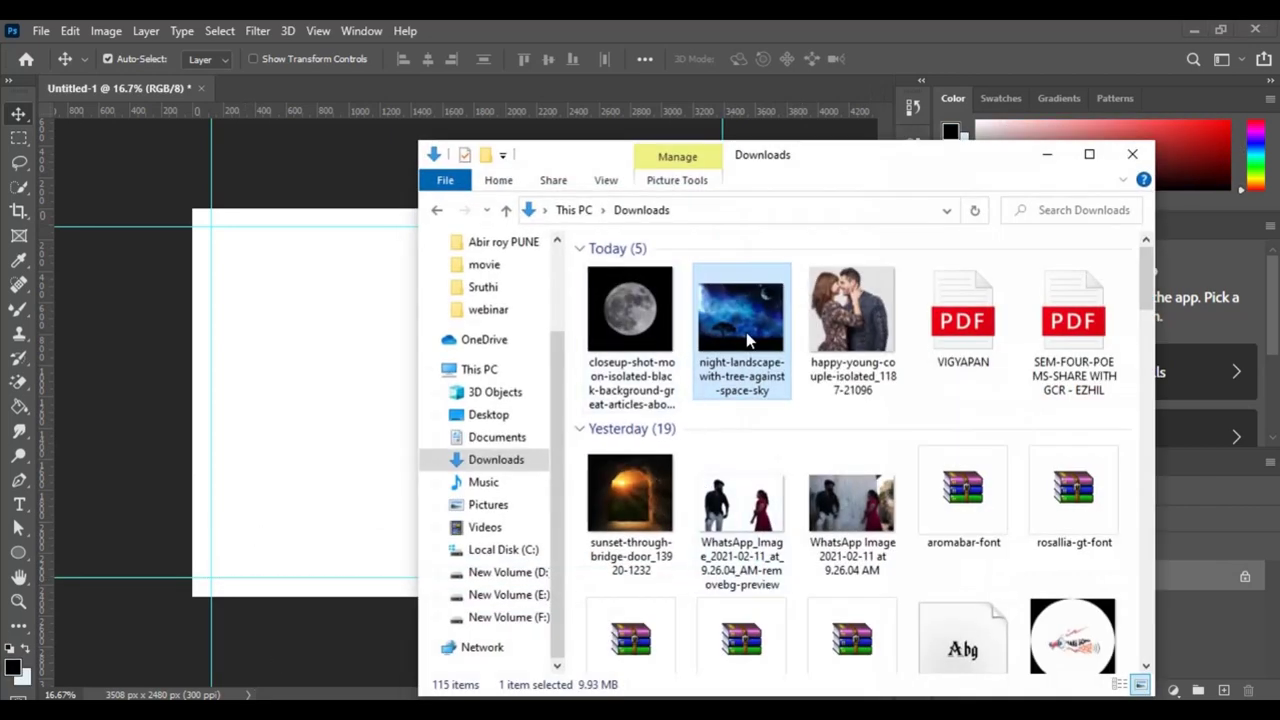
mouse_move(750, 340)
left_mouse_down()
mouse_move(510, 315)
mouse_move(313, 408)
mouse_move(463, 357)
left_mouse_up()
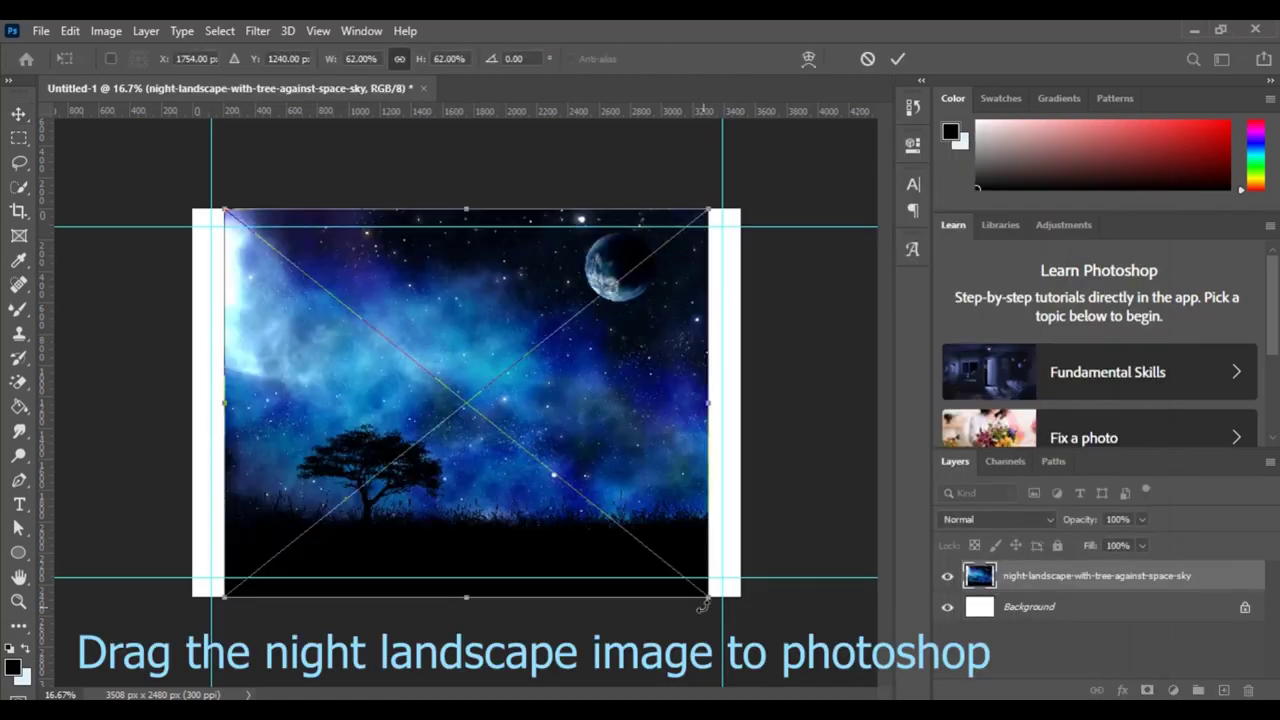
Scale the night landscape image to about 70% to cover the canvas, nudge it up, and commit
left_click_drag(709, 598, 755, 616)
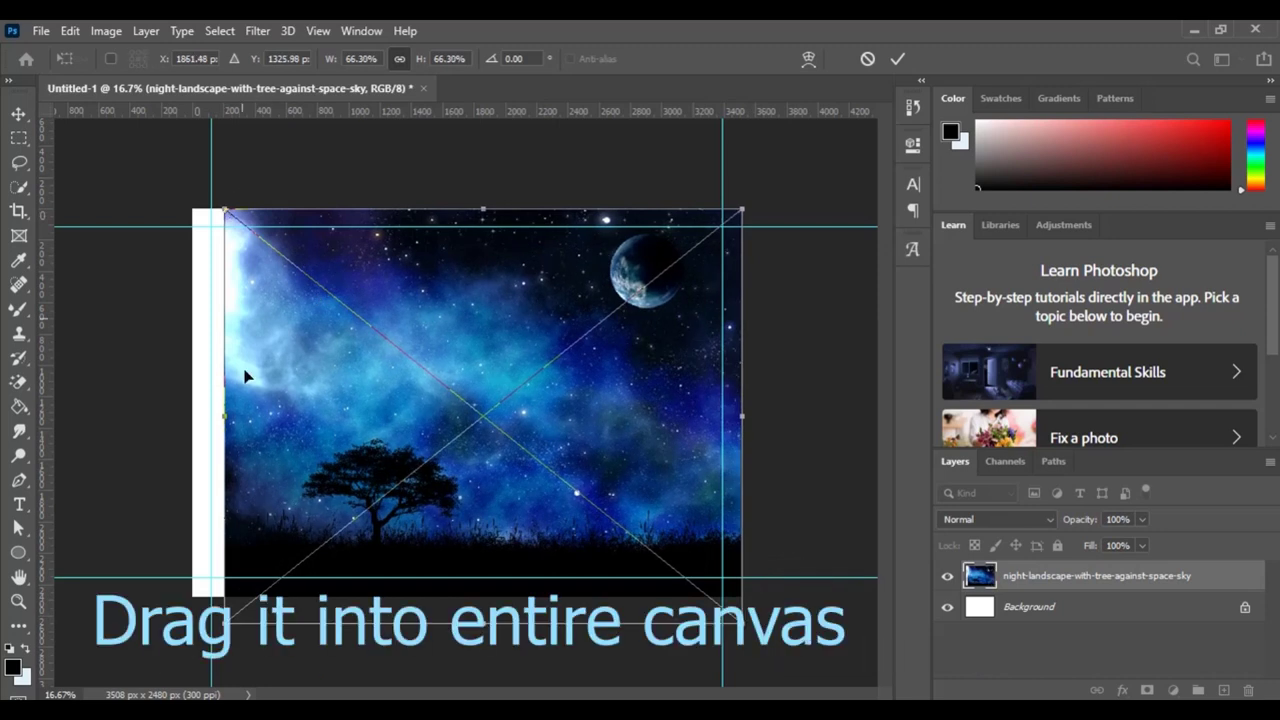
left_click_drag(231, 617, 180, 634)
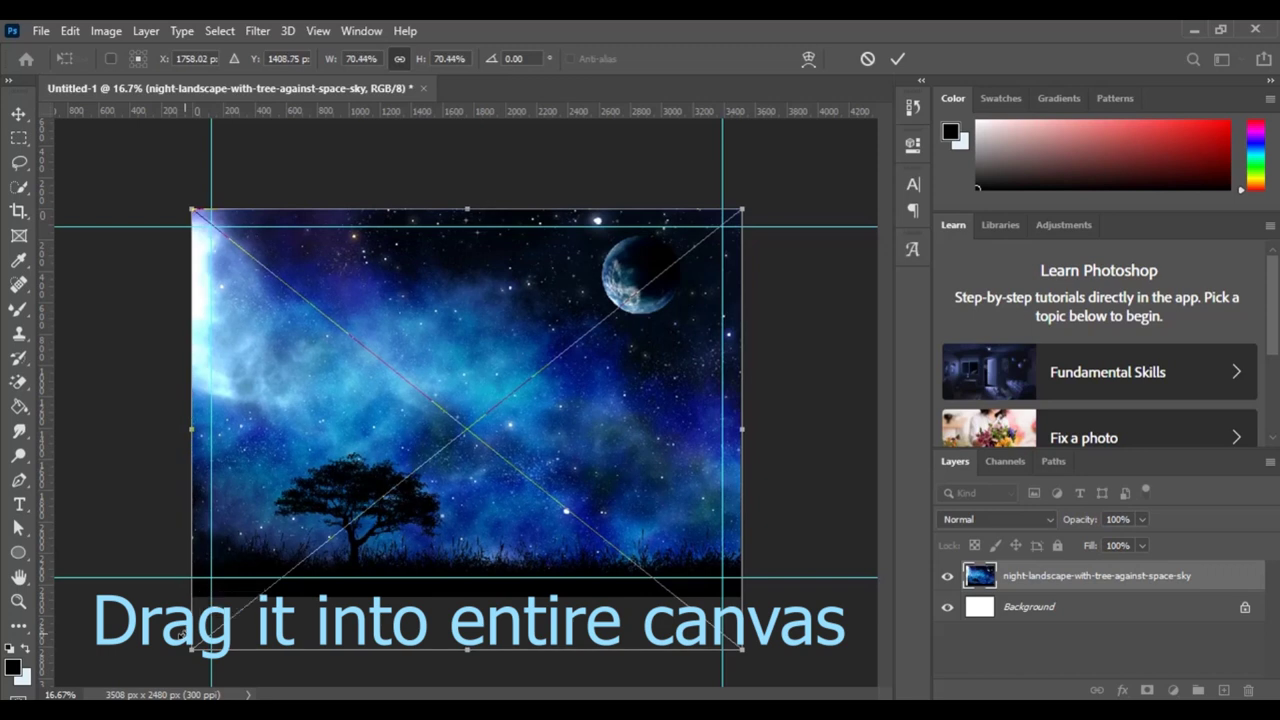
key("Up")
key("Up")
key("Up")
key("Up")
key("Up")
key("Up")
key("Up")
key("Up")
key("Up")
key("Up")
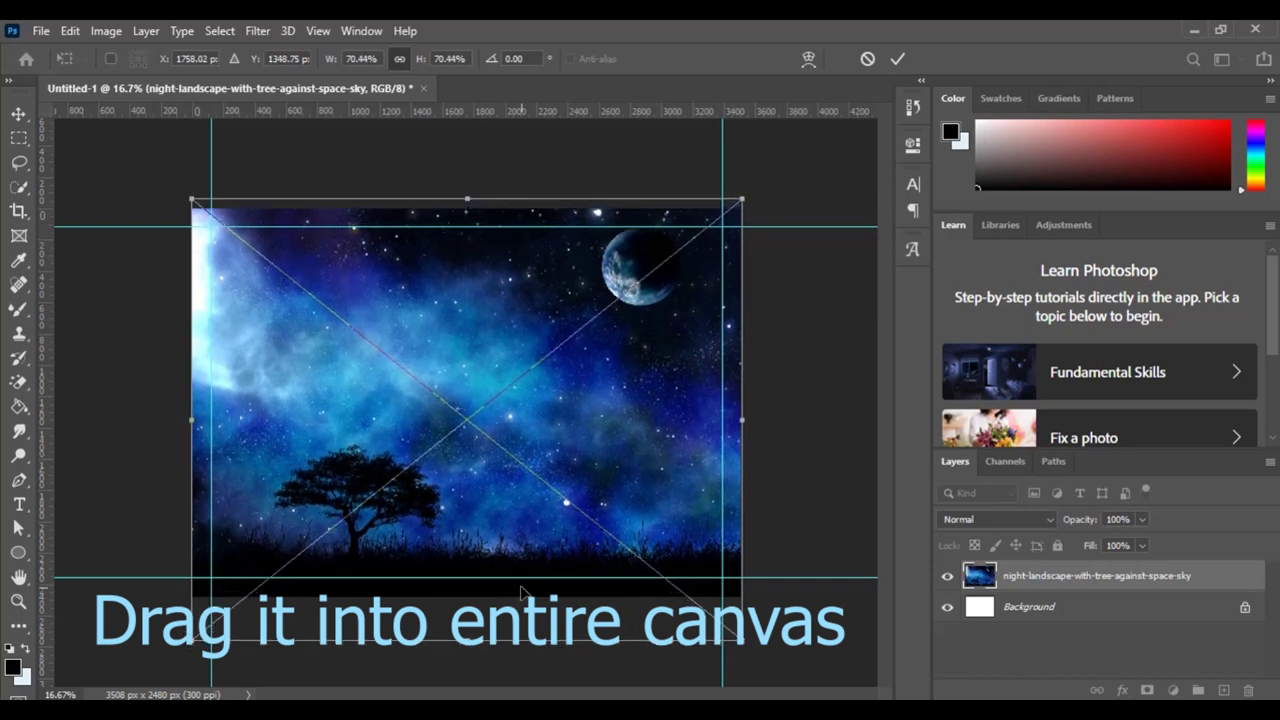
left_click(897, 58)
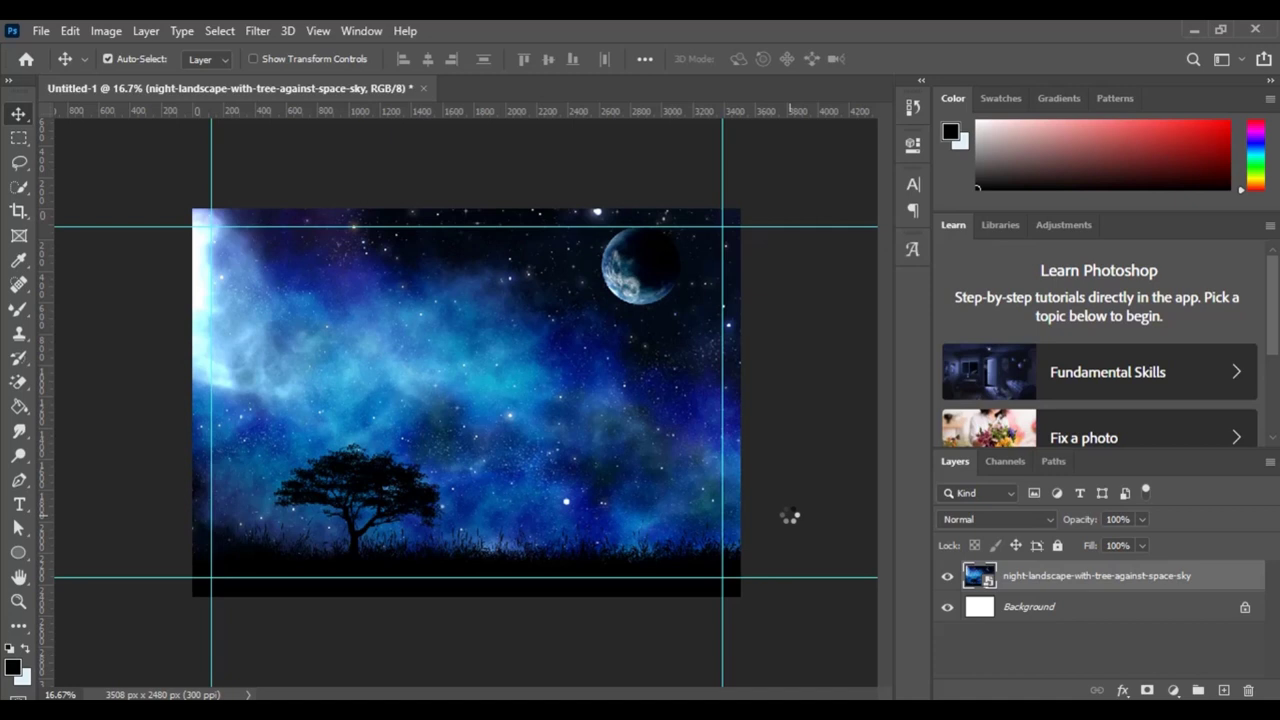
Rasterize the landscape layer and Content-Aware fill a rectangle around the moon to erase it
right_click(1085, 580)
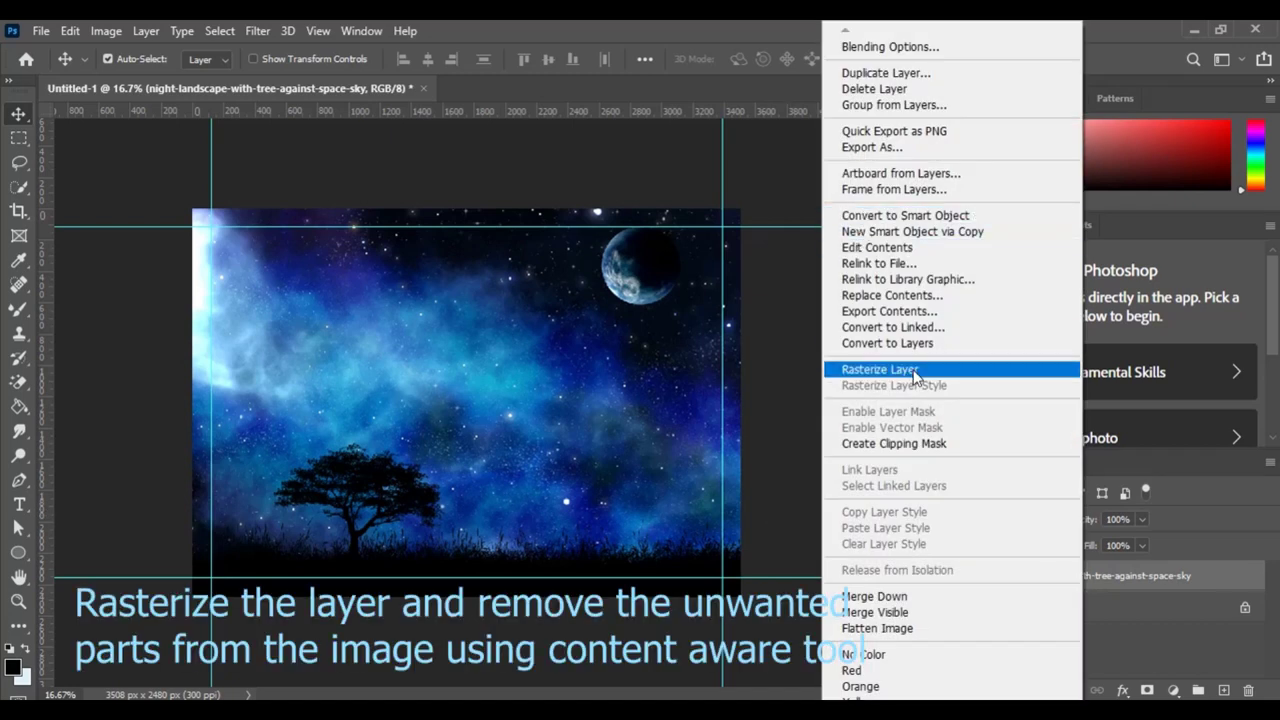
left_click(880, 369)
key("m")
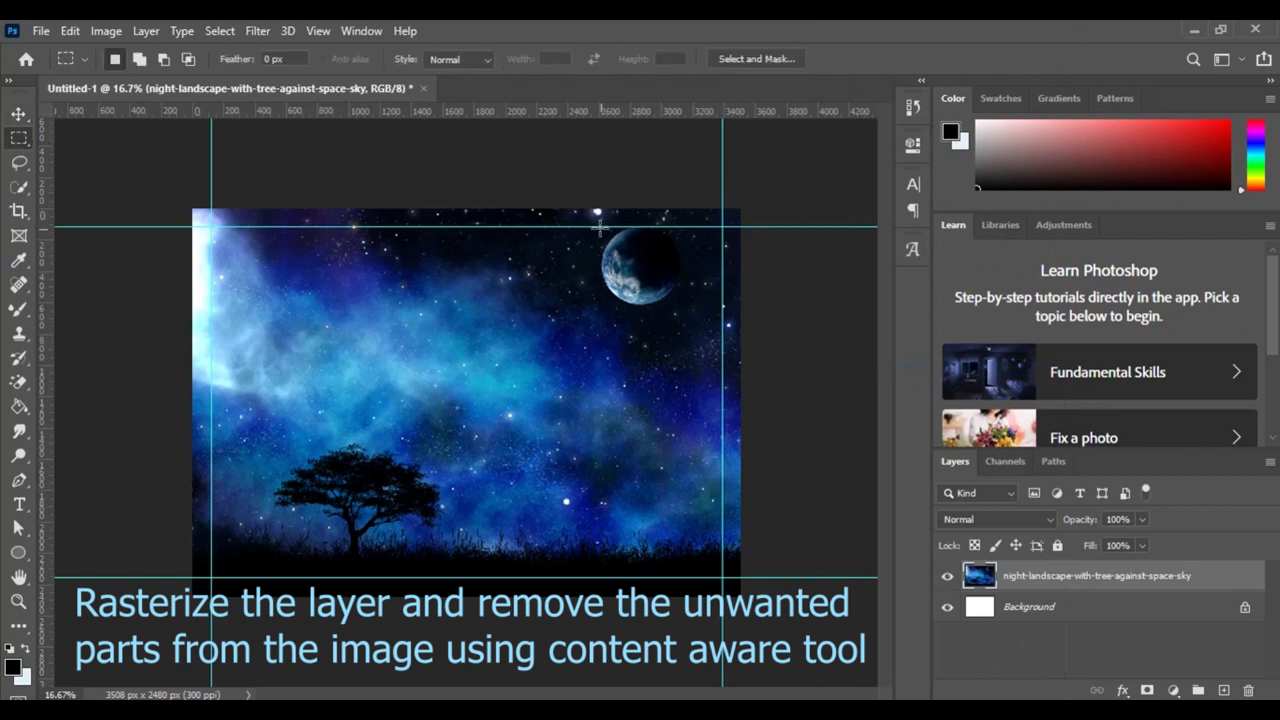
left_click_drag(591, 224, 694, 309)
right_click(650, 258)
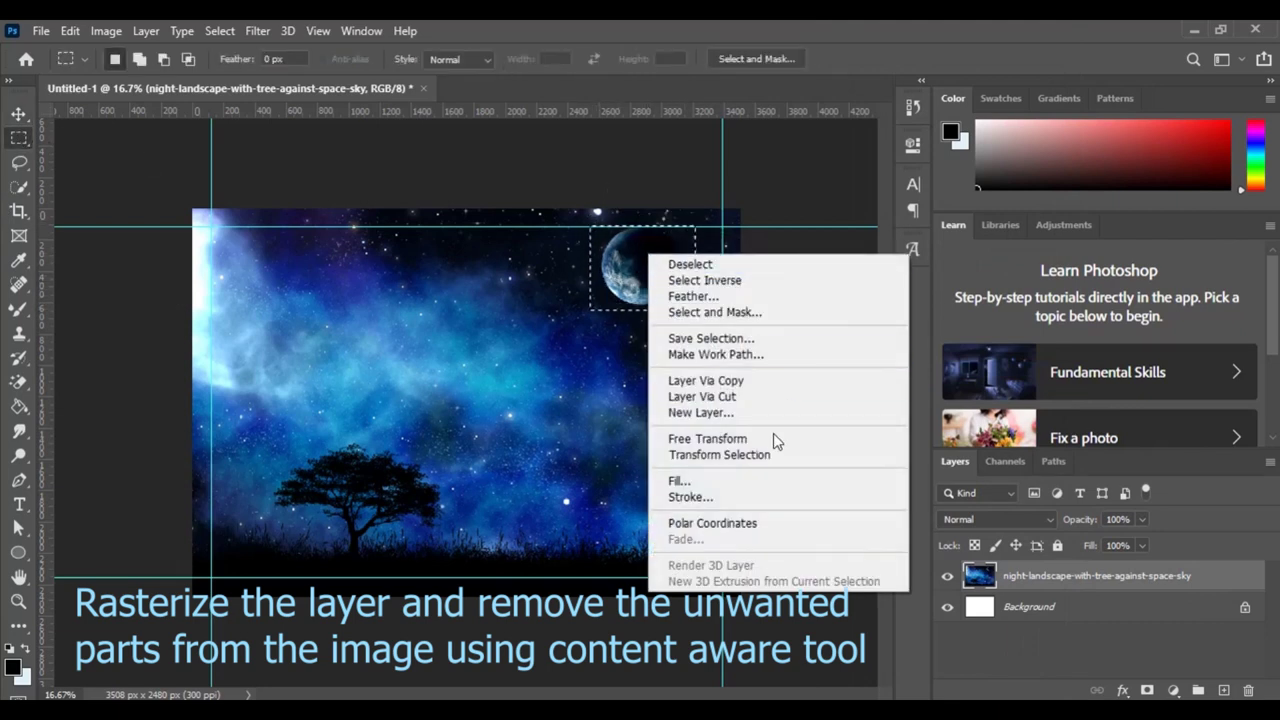
left_click(765, 482)
left_click(745, 183)
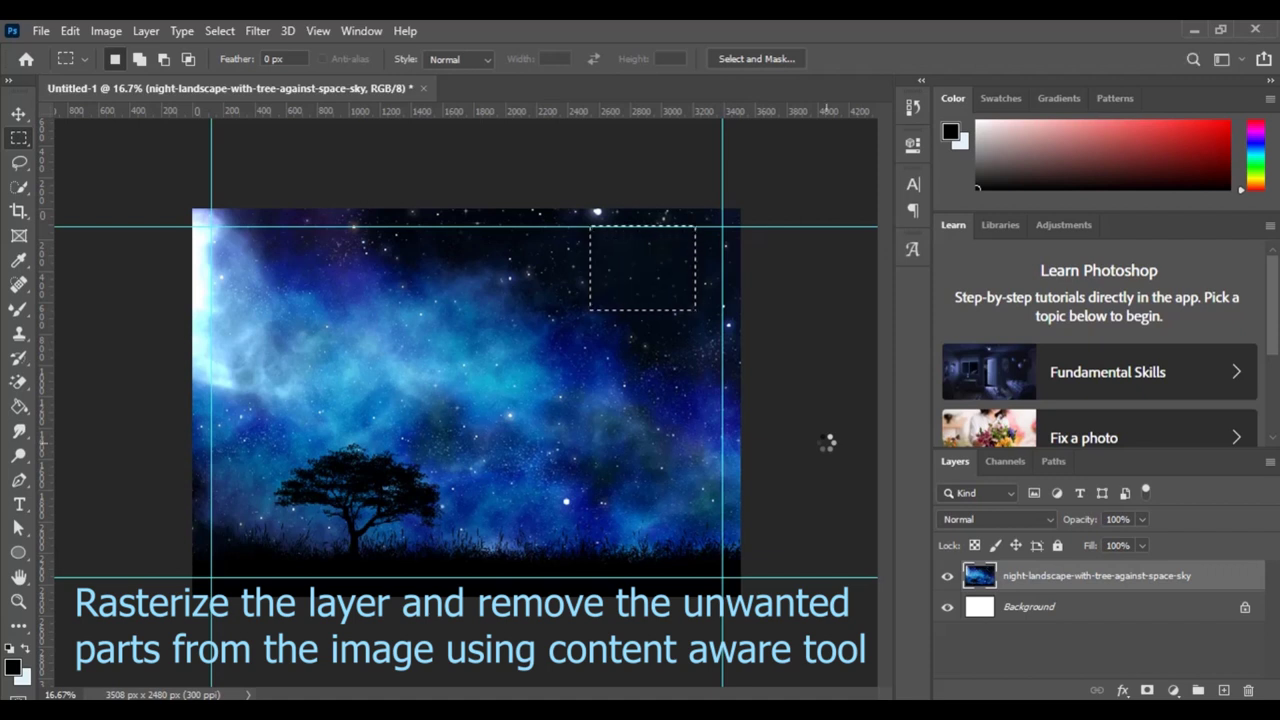
key("ctrl+d")
left_click(19, 113)
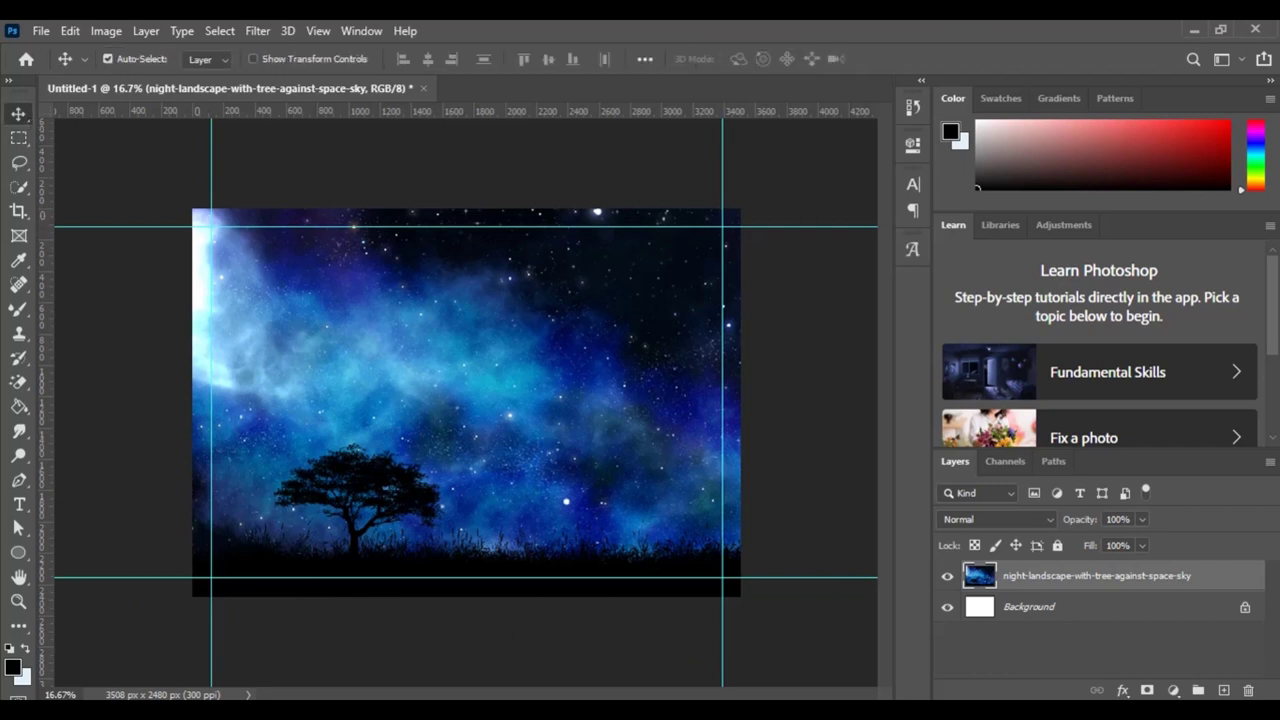
Convert the landscape to a smart object, add a black-filled Layer 1, and give it a layer mask
right_click(1125, 590)
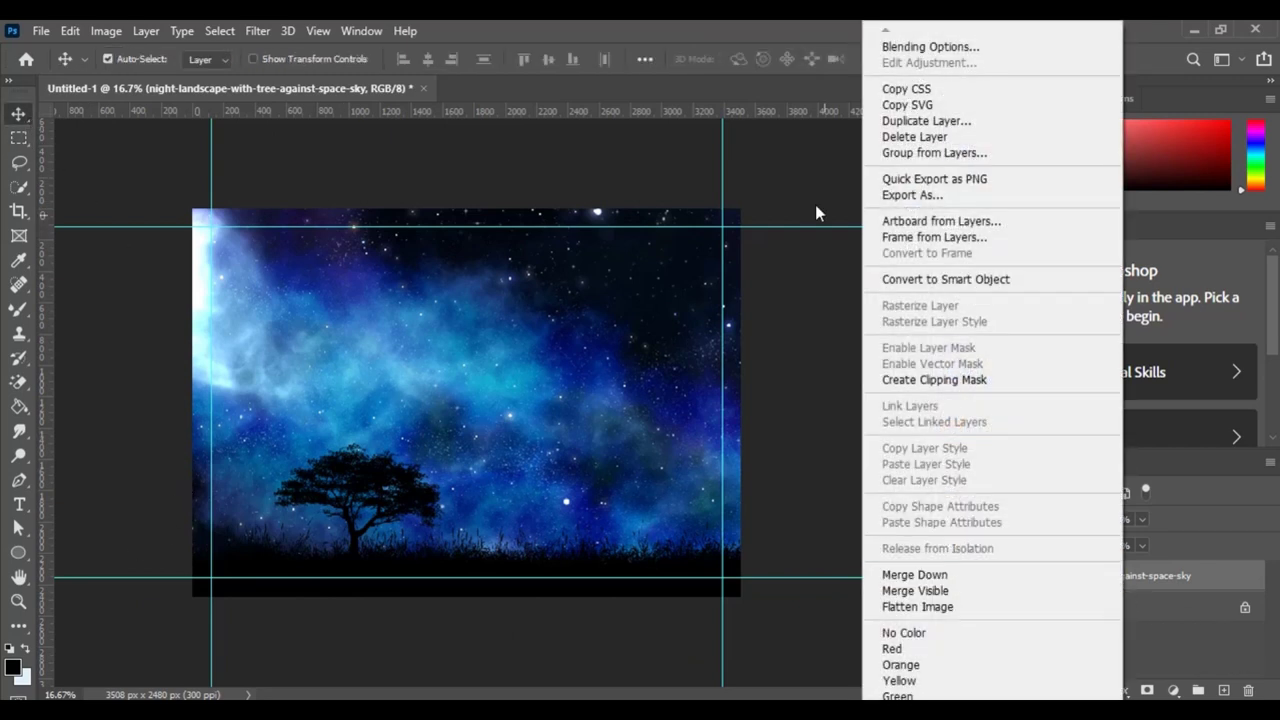
left_click(930, 279)
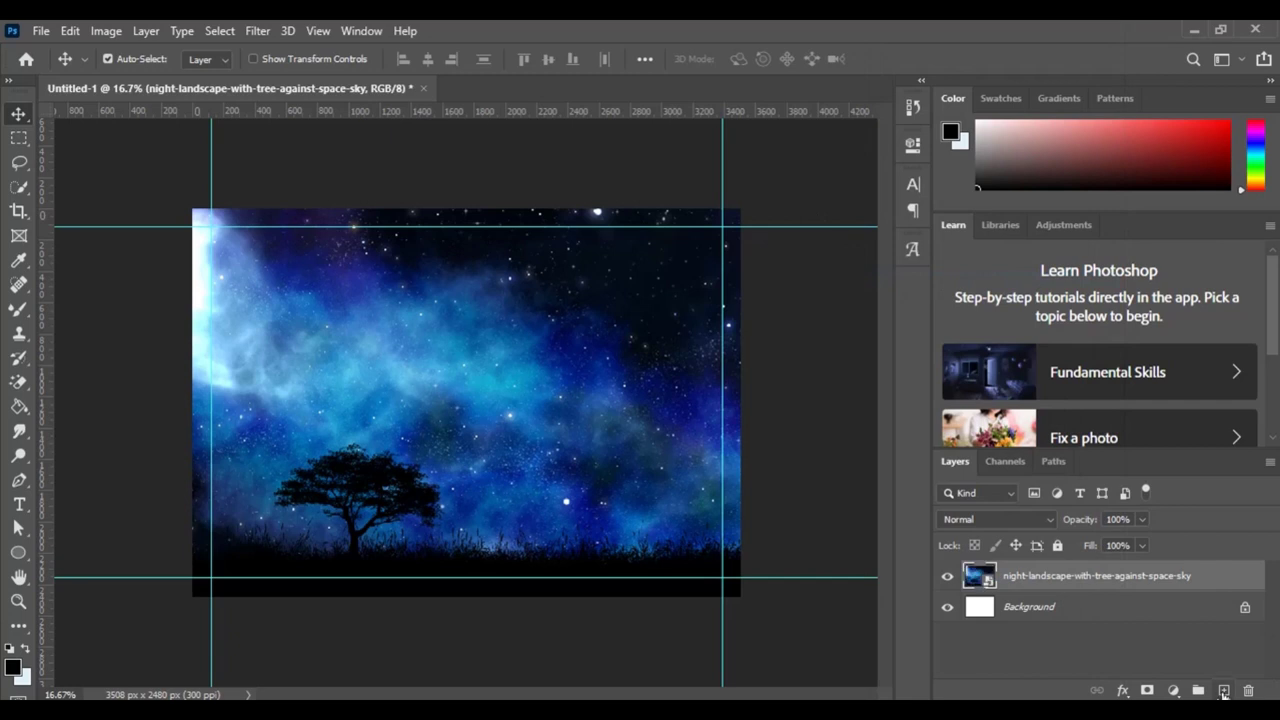
left_click(1224, 691)
key("g")
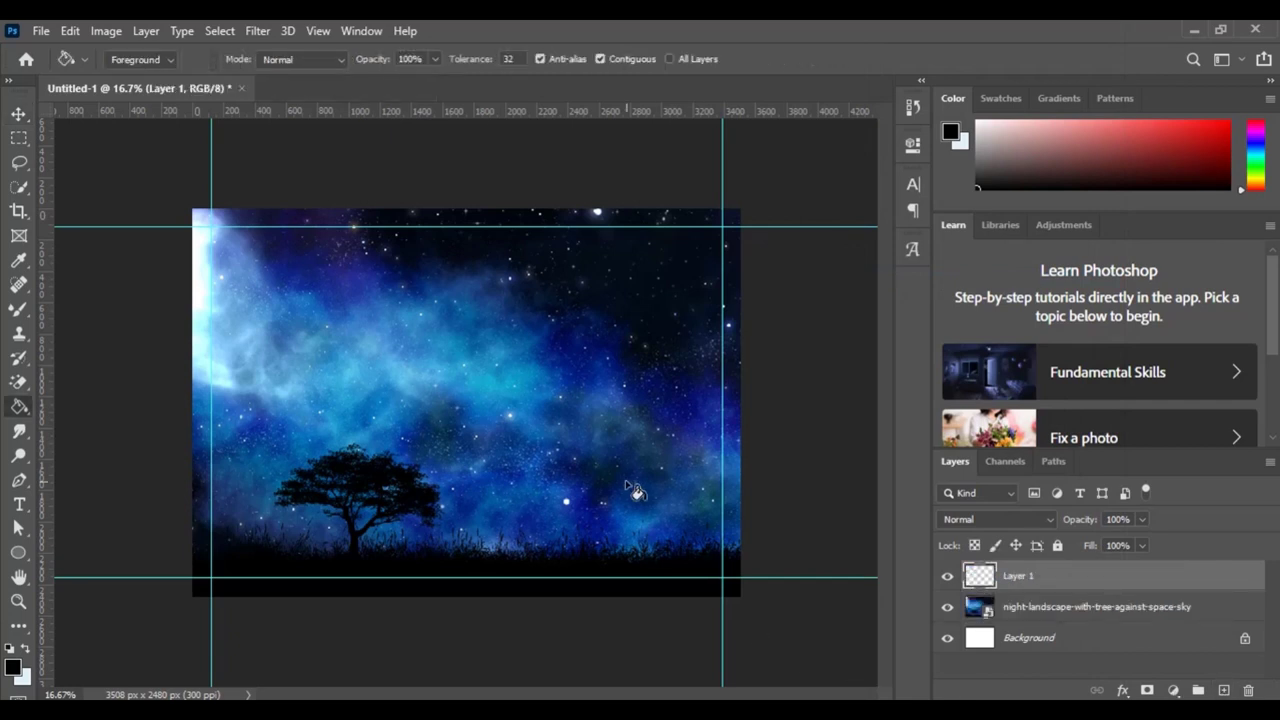
left_click(636, 490)
left_click(1147, 690)
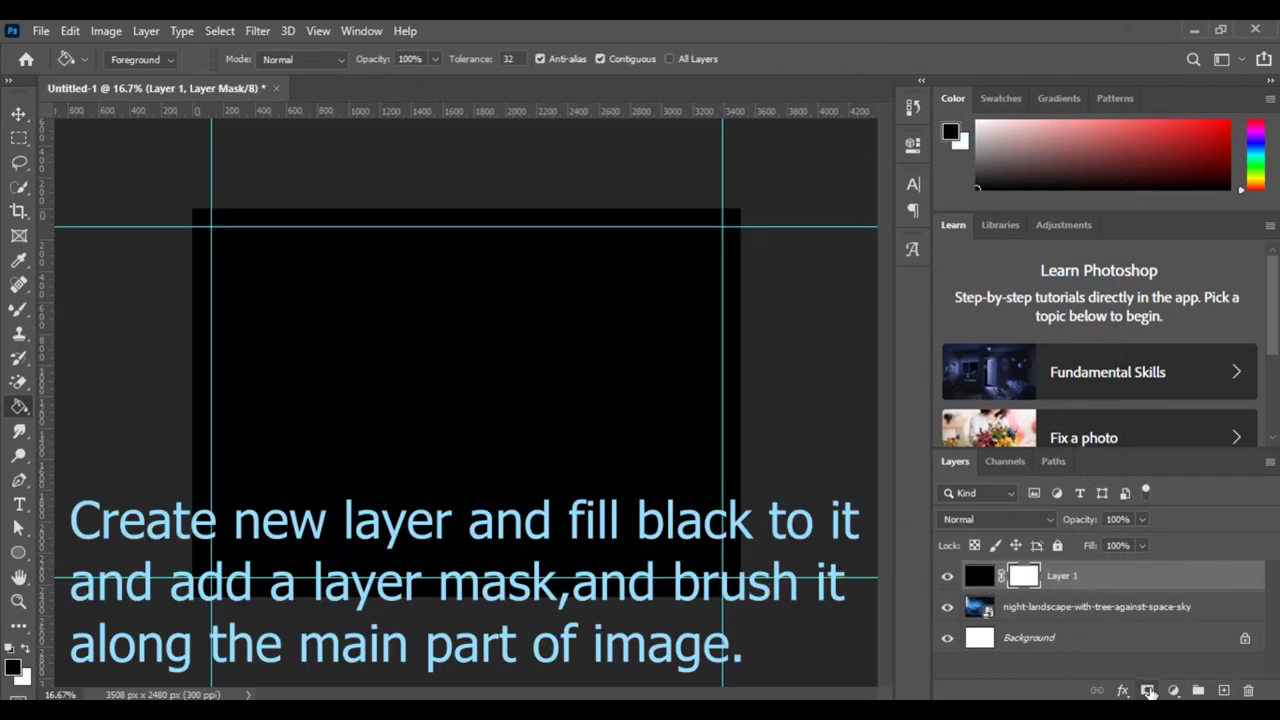
Paint the mask's centre with a 1800–3300 px soft brush to reveal the sky and tree
key("b")
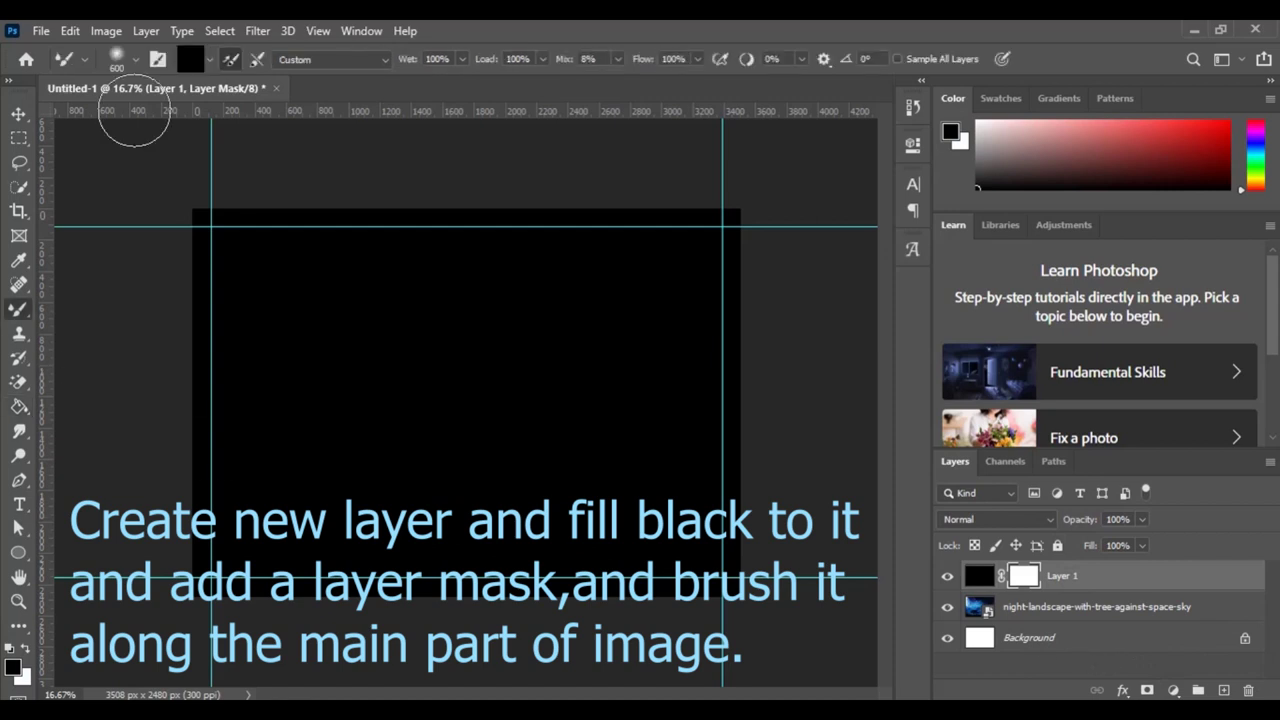
key("bracketright")
key("bracketright")
key("bracketright")
key("bracketright")
key("bracketright")
key("bracketright")
key("bracketright")
key("bracketright")
key("bracketright")
key("bracketright")
key("bracketright")
key("bracketright")
key("bracketright")
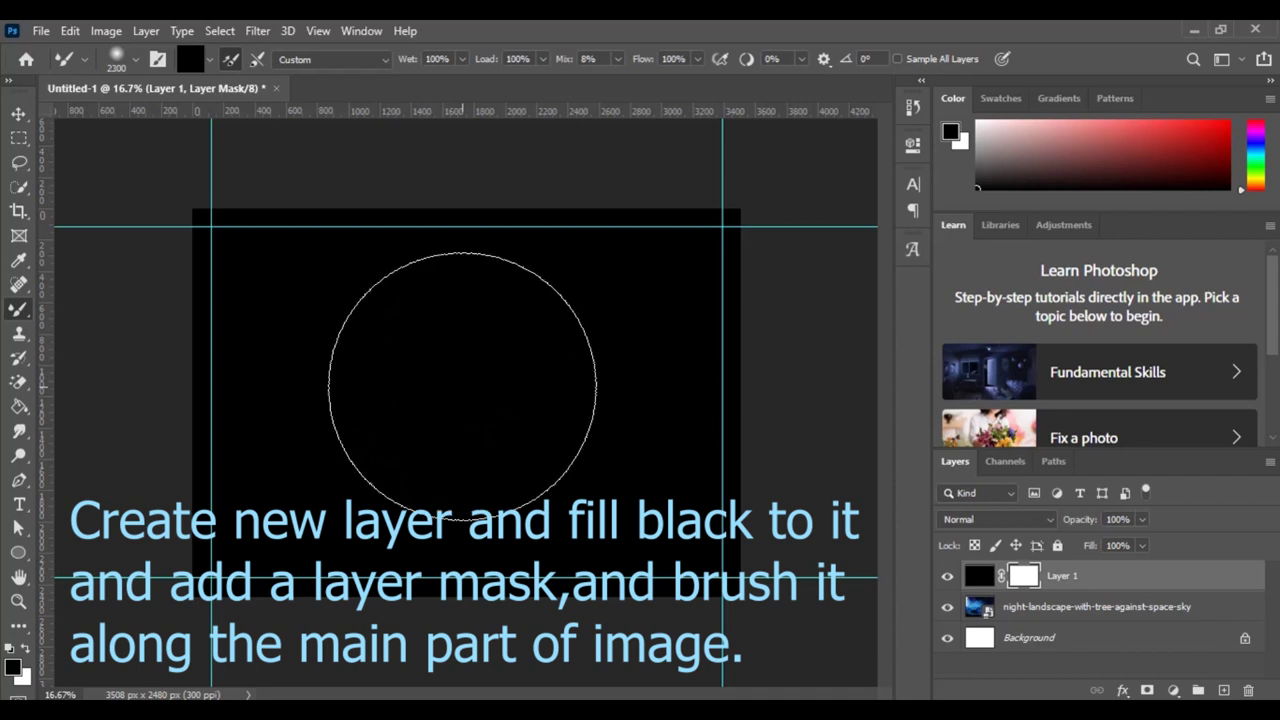
key("bracketright")
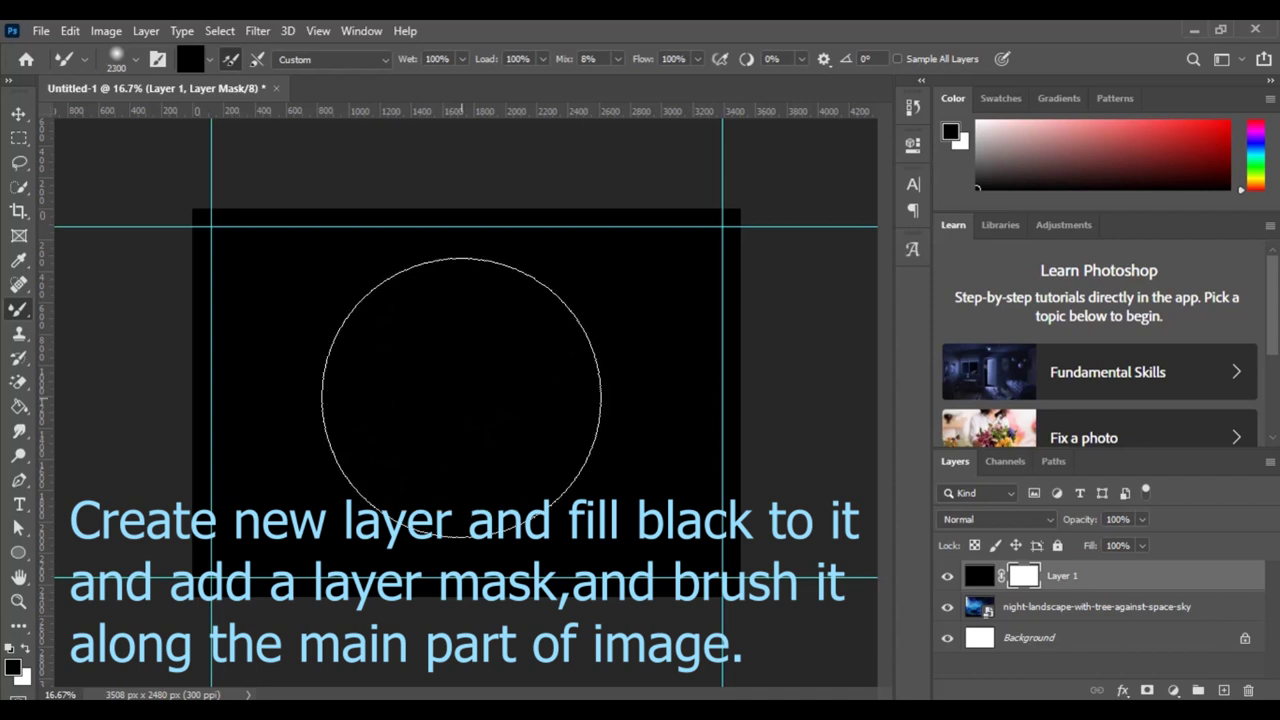
left_click(461, 397)
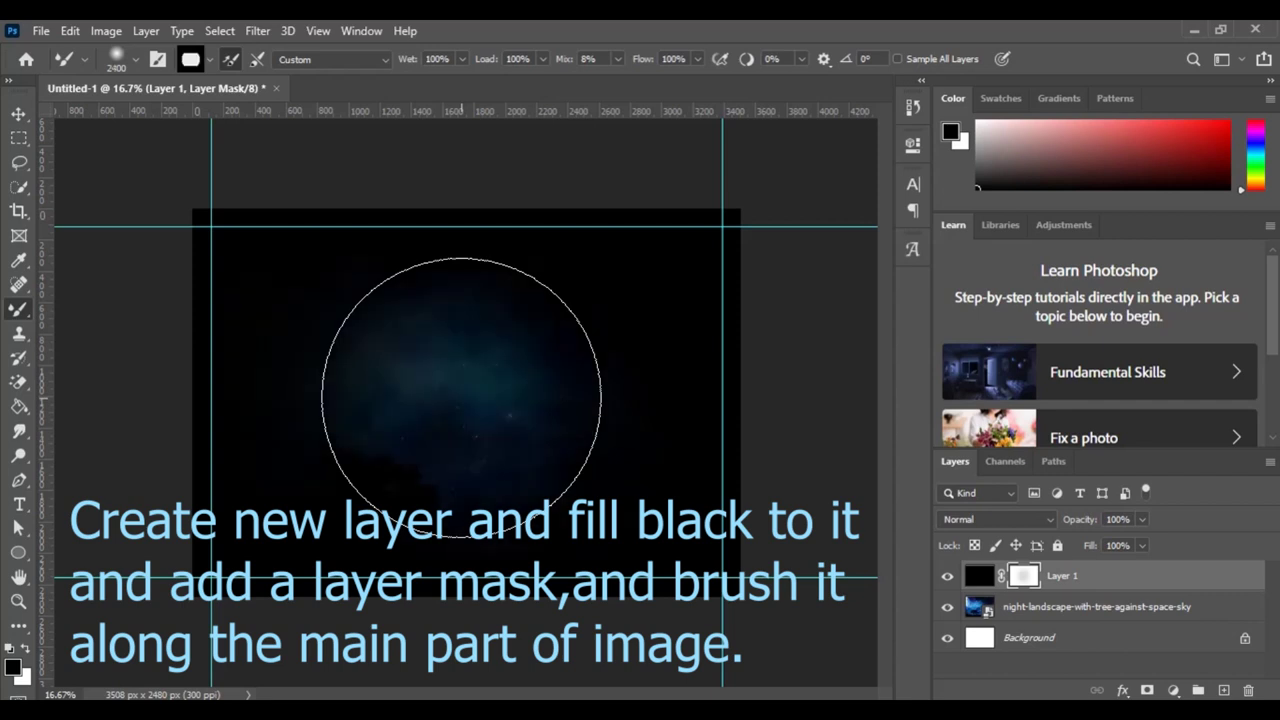
key("bracketright")
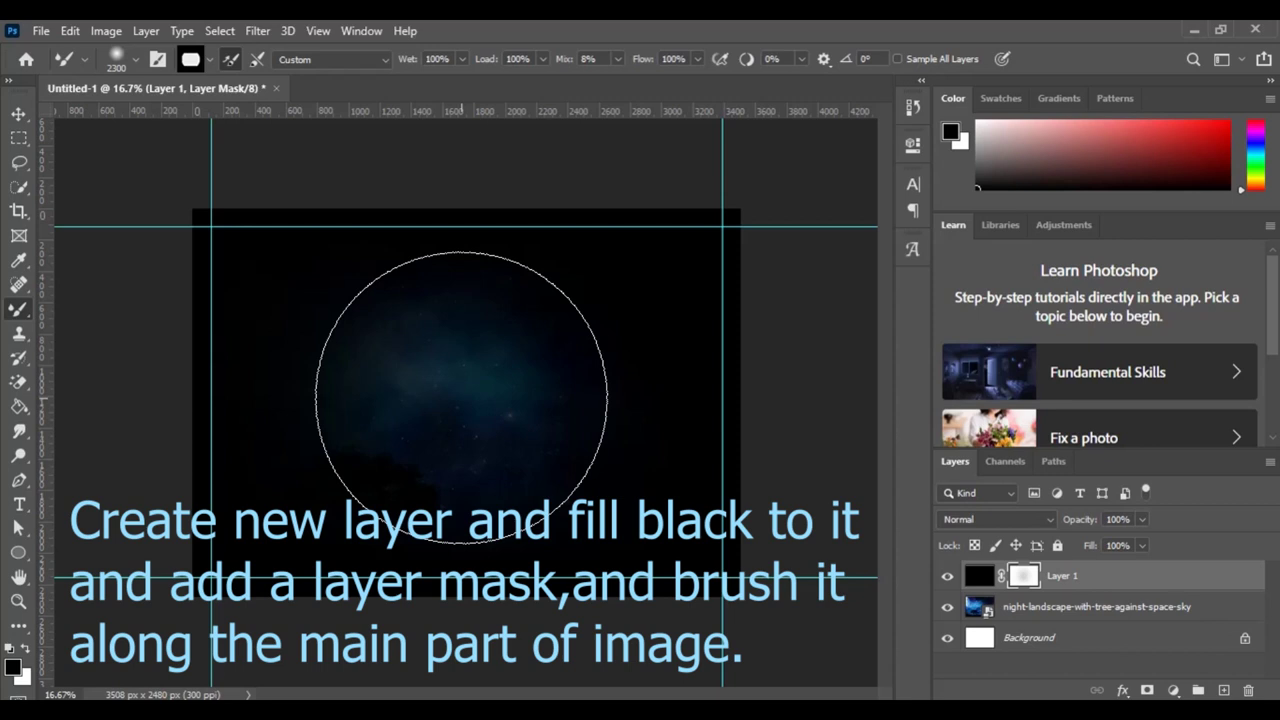
key("bracketleft")
left_click(461, 397)
left_click(461, 397)
left_click(461, 397)
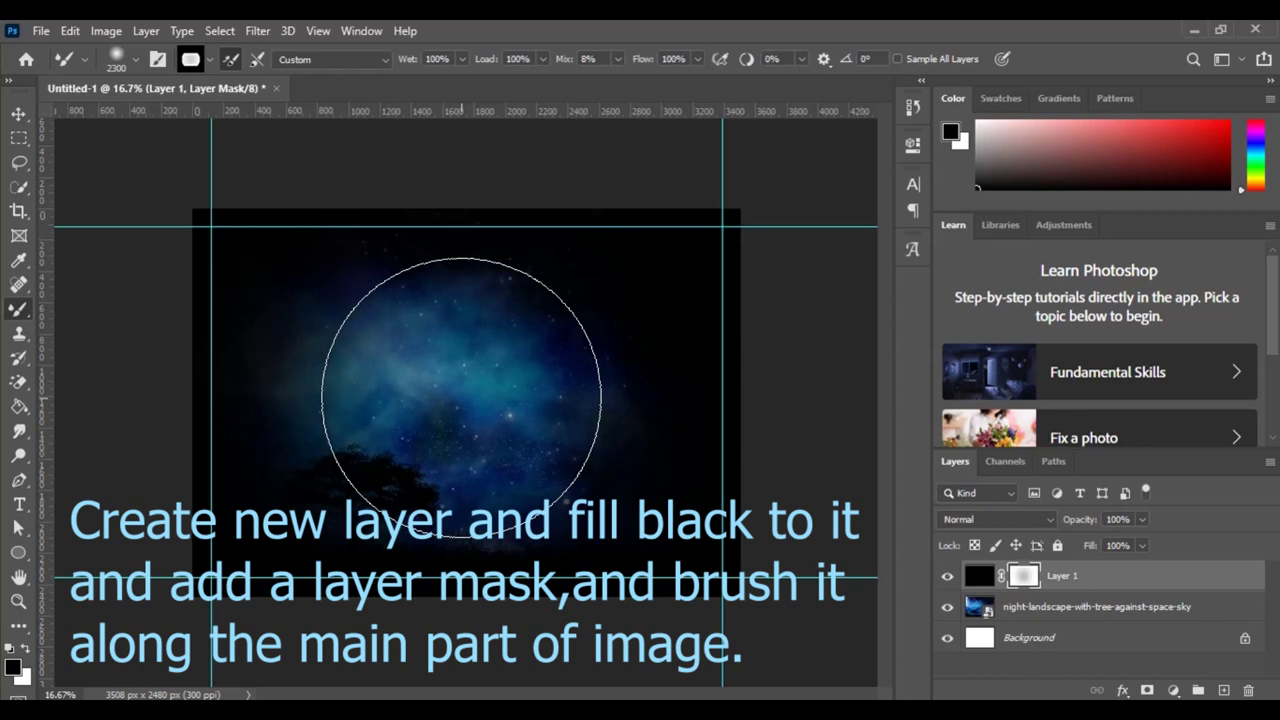
key("bracketright")
key("bracketright")
key("bracketright")
key("bracketright")
key("bracketright")
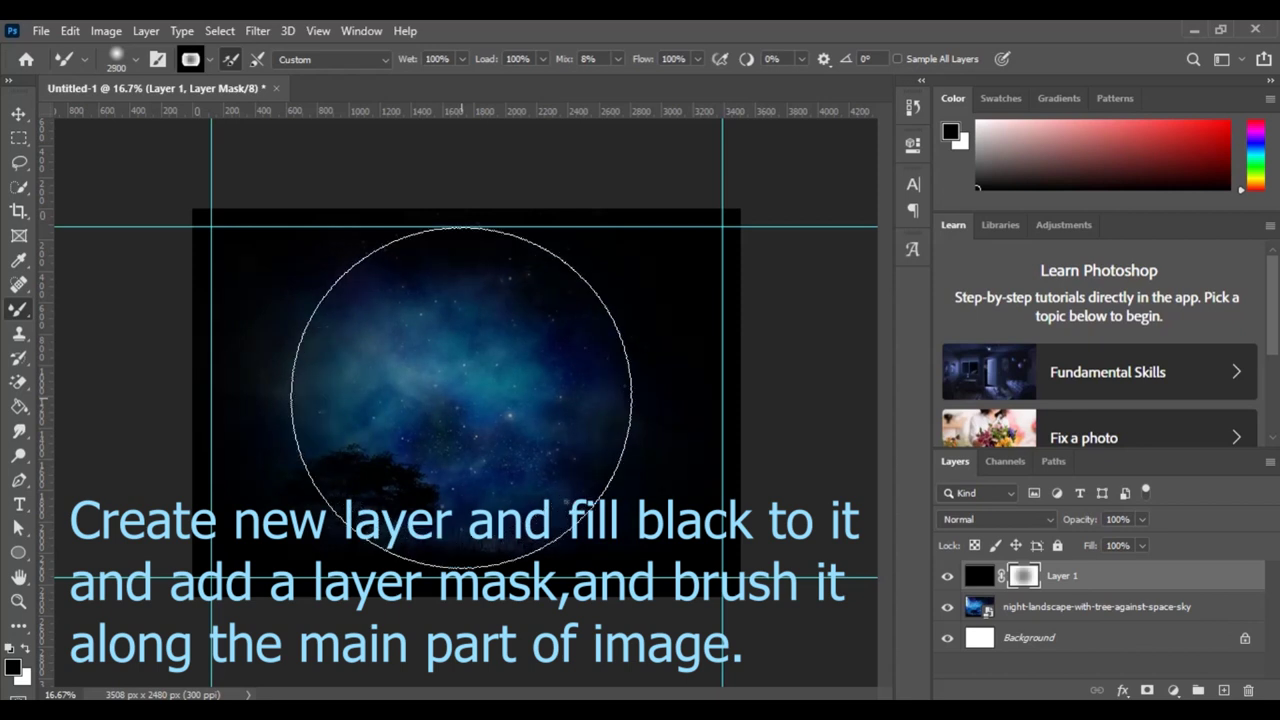
key("bracketright")
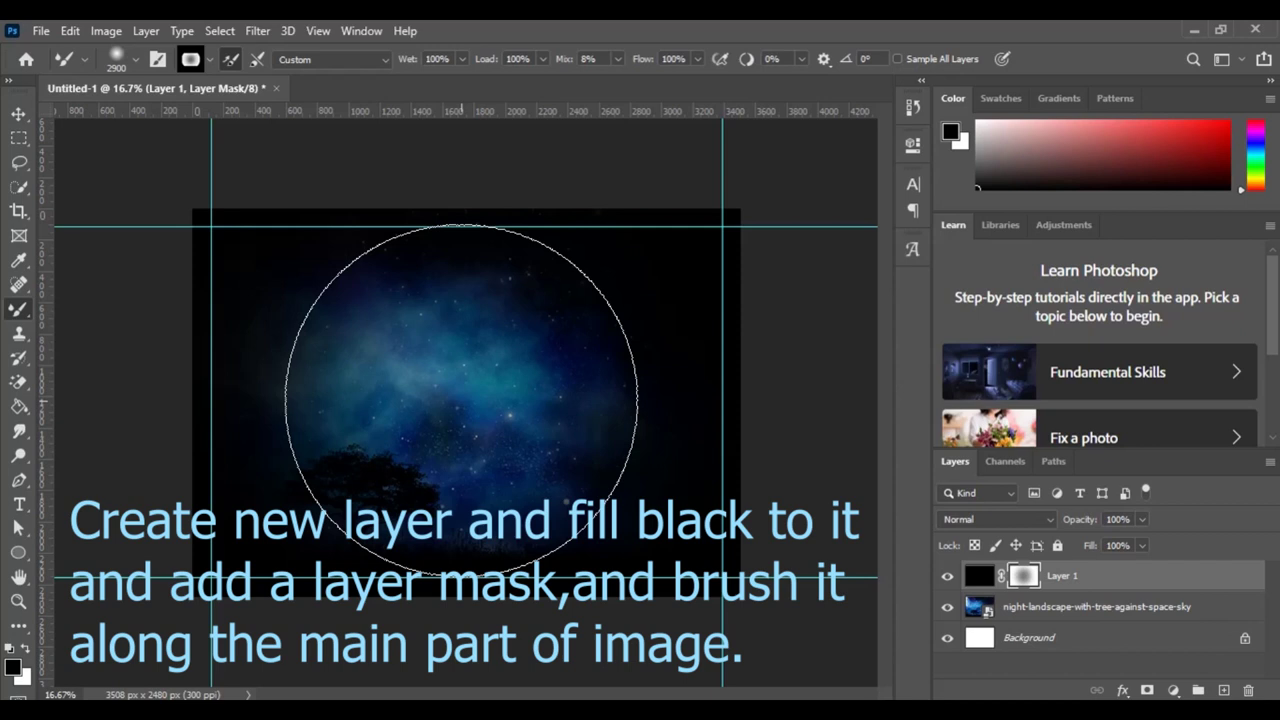
left_click(461, 400)
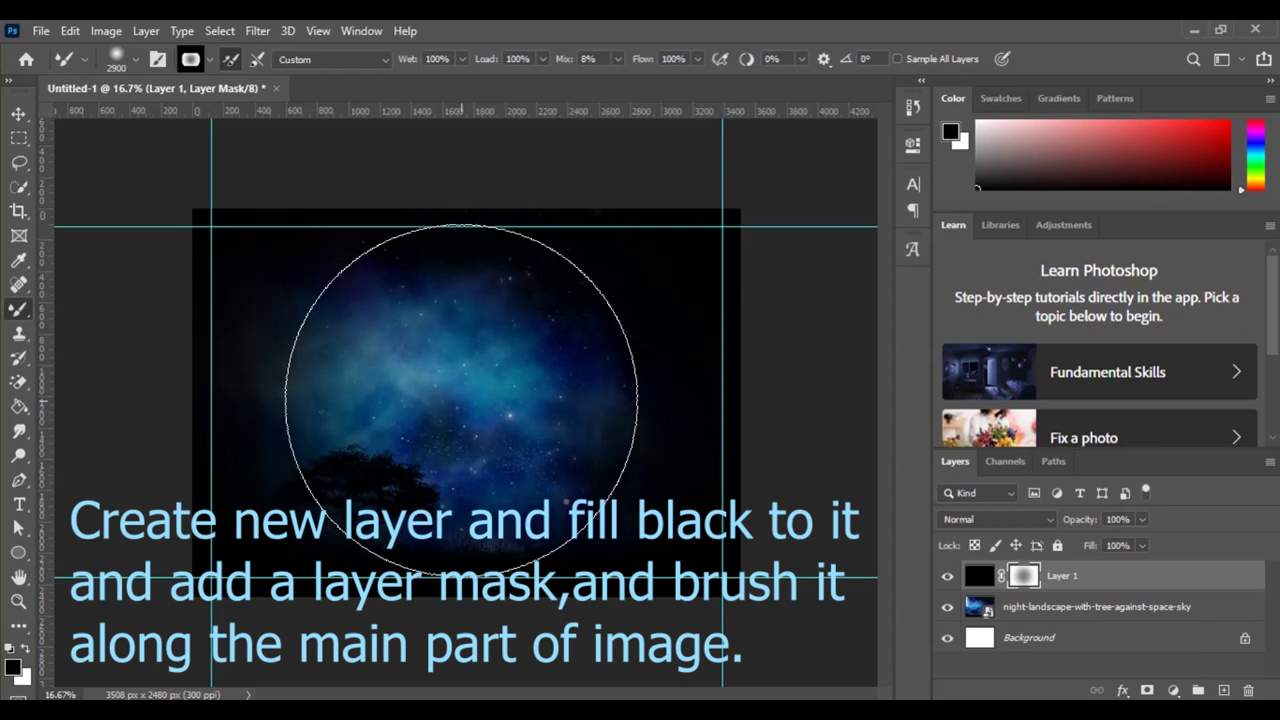
key("bracketright")
key("bracketright")
key("bracketright")
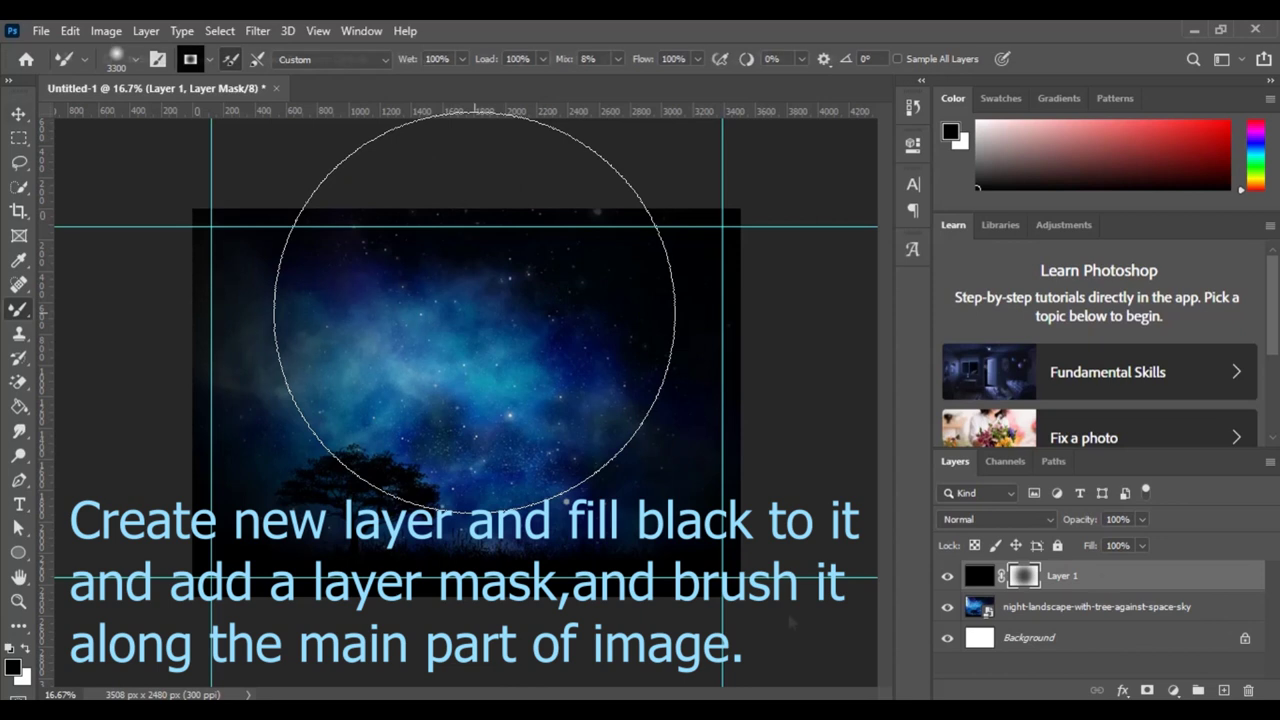
key("v")
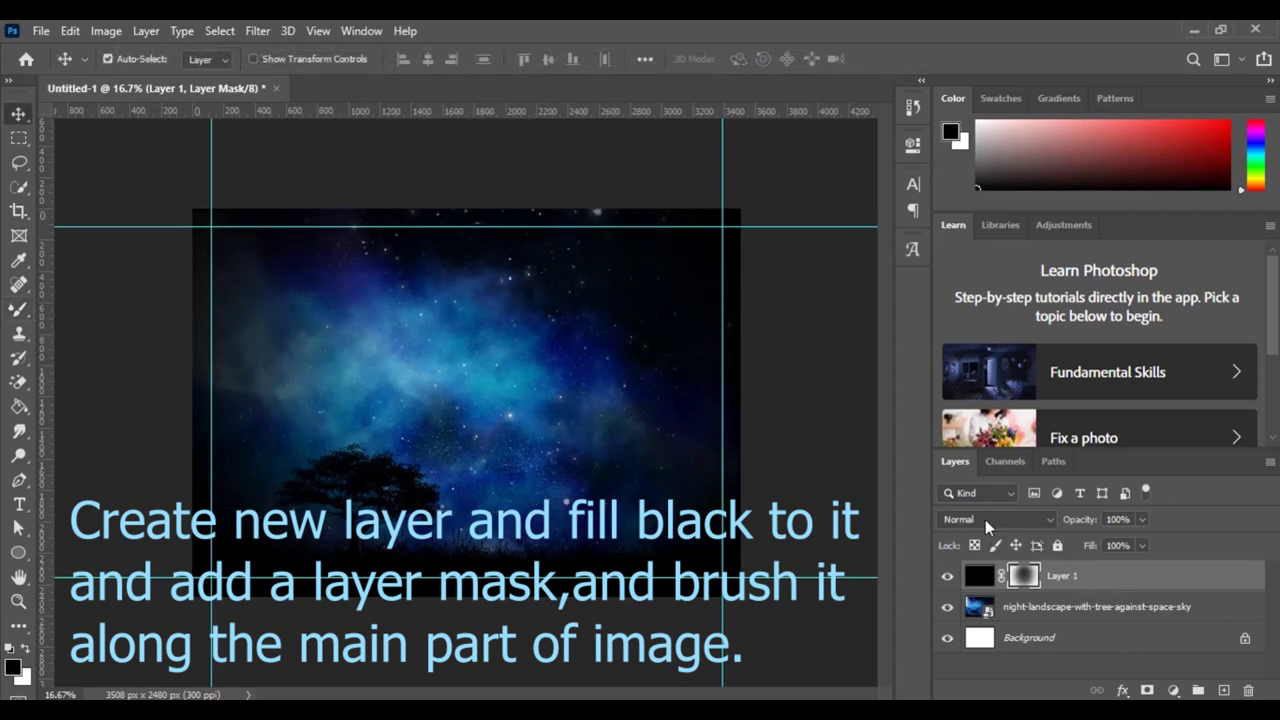
Preview Darken and Color Burn blend modes on the black overlay layer
left_click(985, 519)
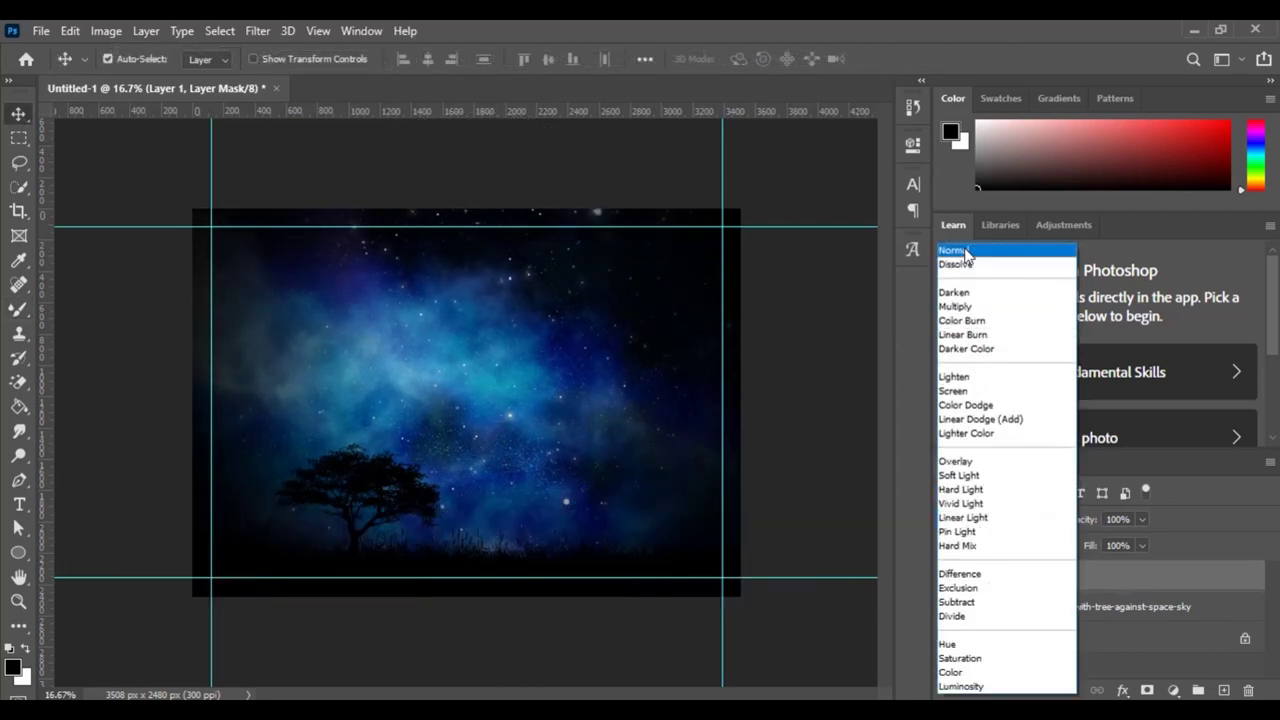
key("Down")
key("Down")
key("Return")
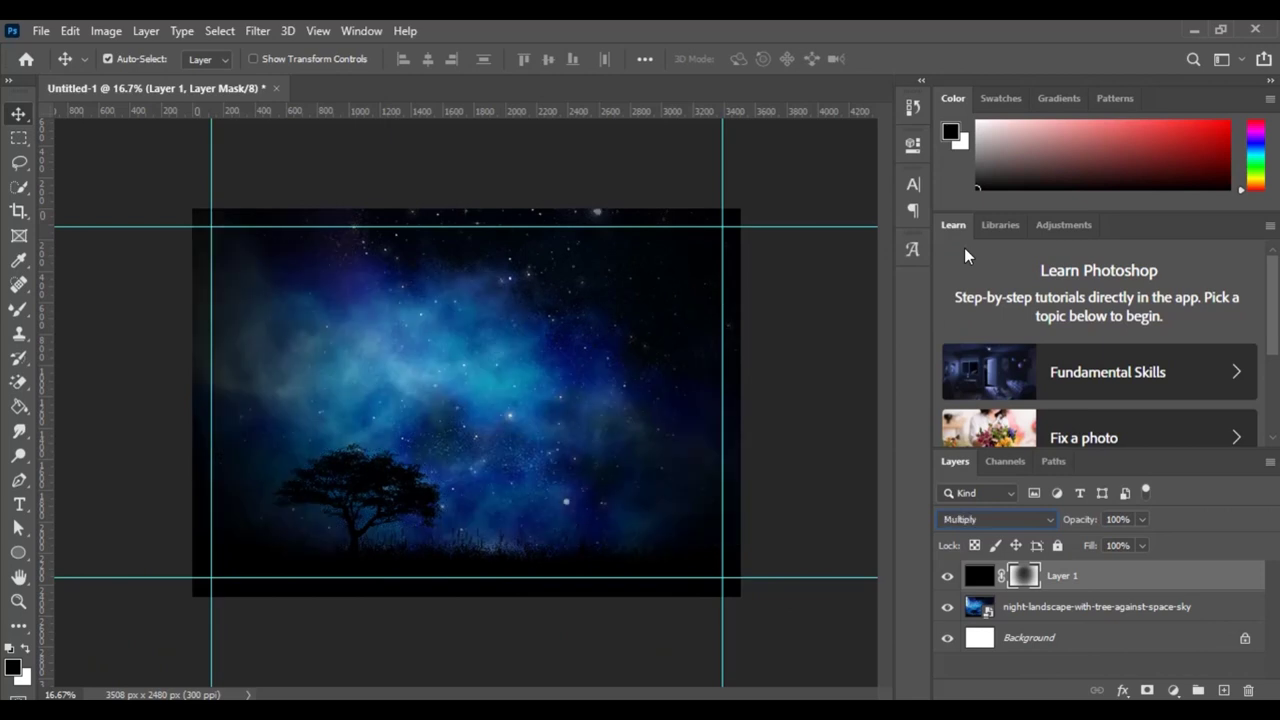
key("Down")
key("Down")
key("Down")
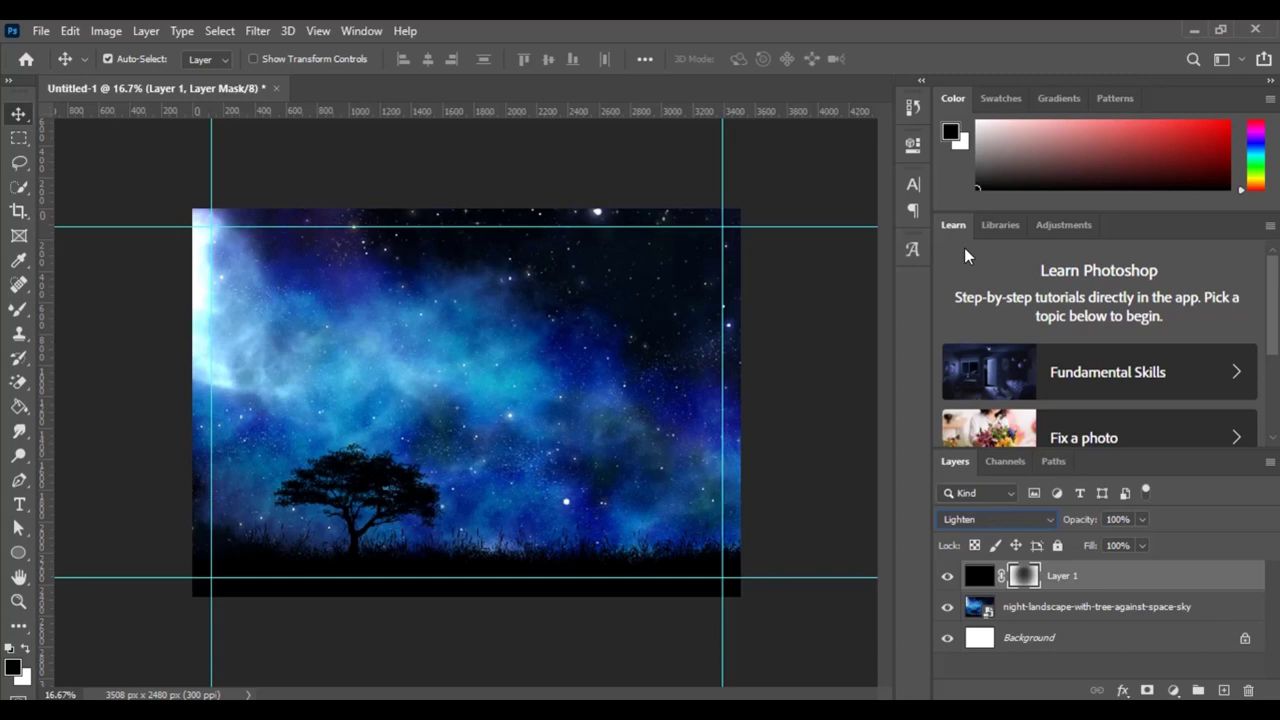
Return the overlay to Normal blending and drag the couple photo from Downloads into the poster
left_click(972, 513)
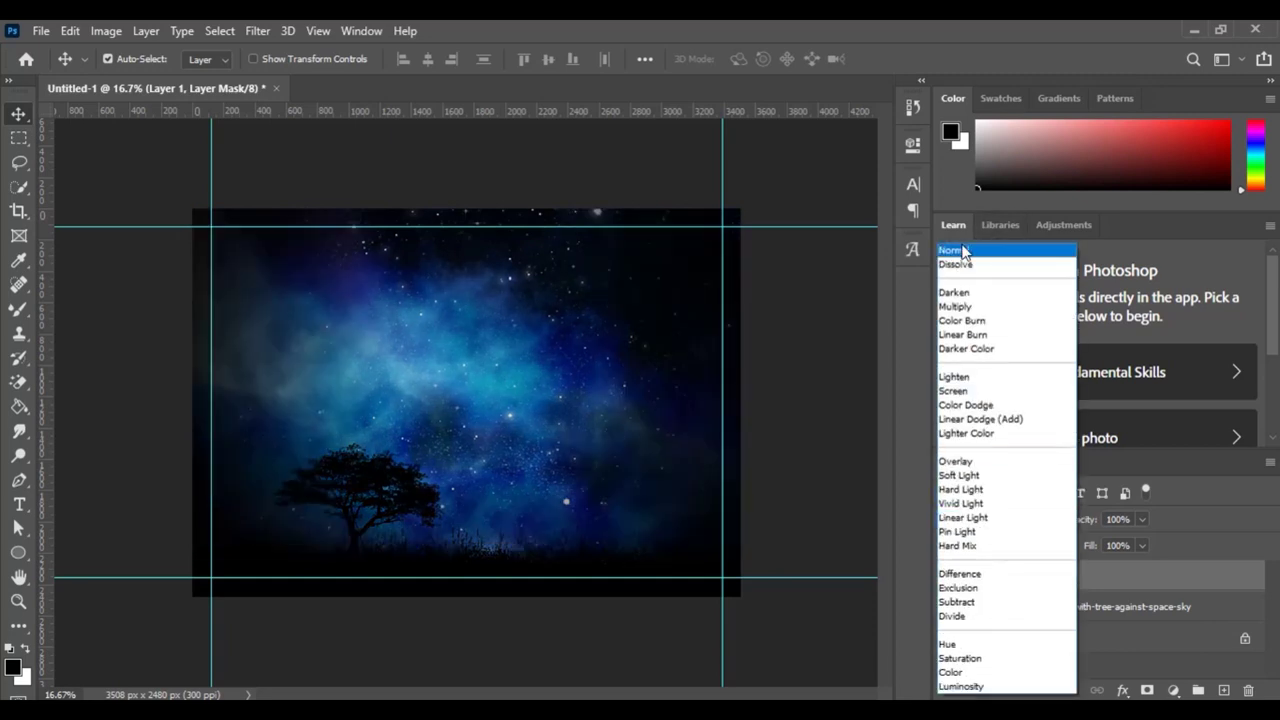
left_click(963, 252)
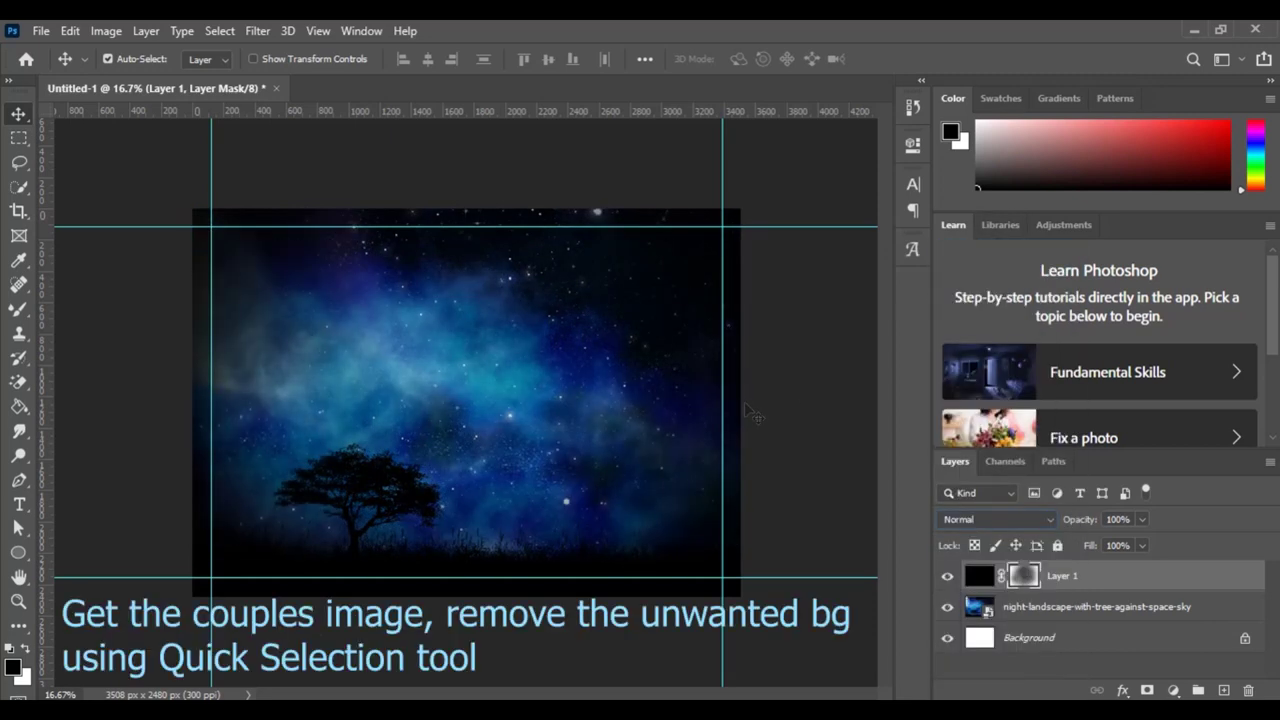
key("alt+Tab")
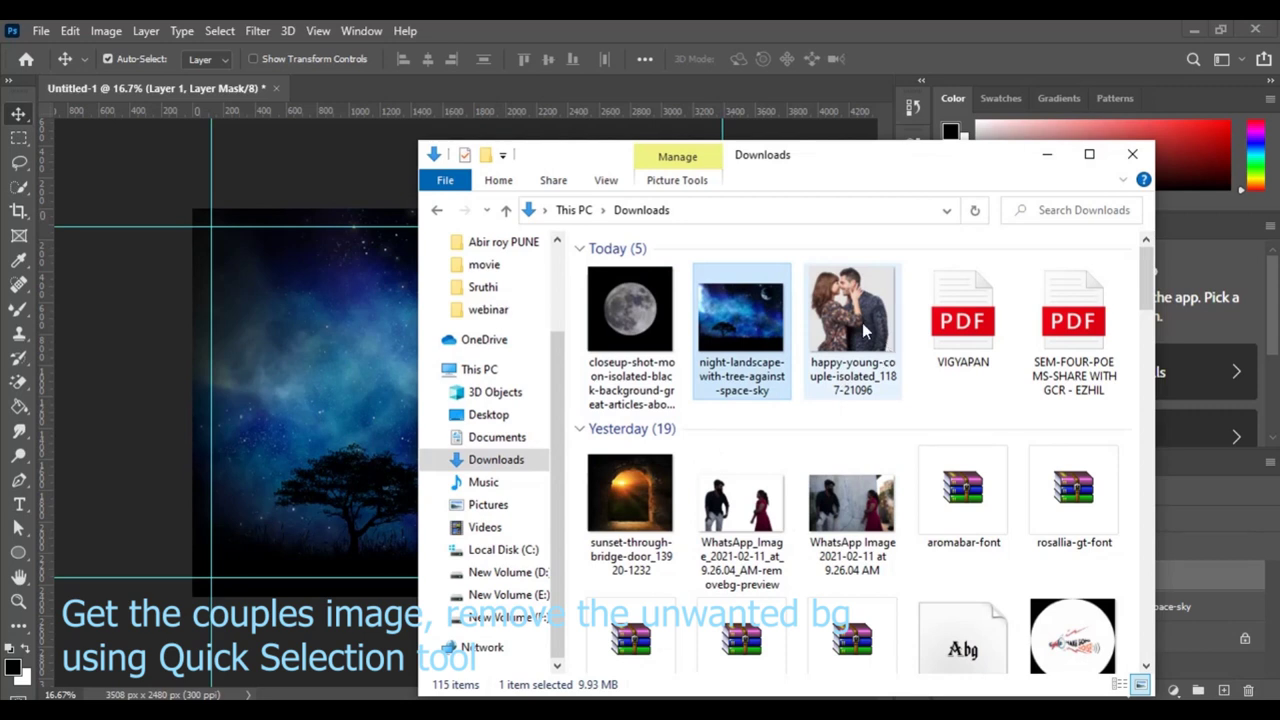
left_click_drag(866, 333, 395, 475)
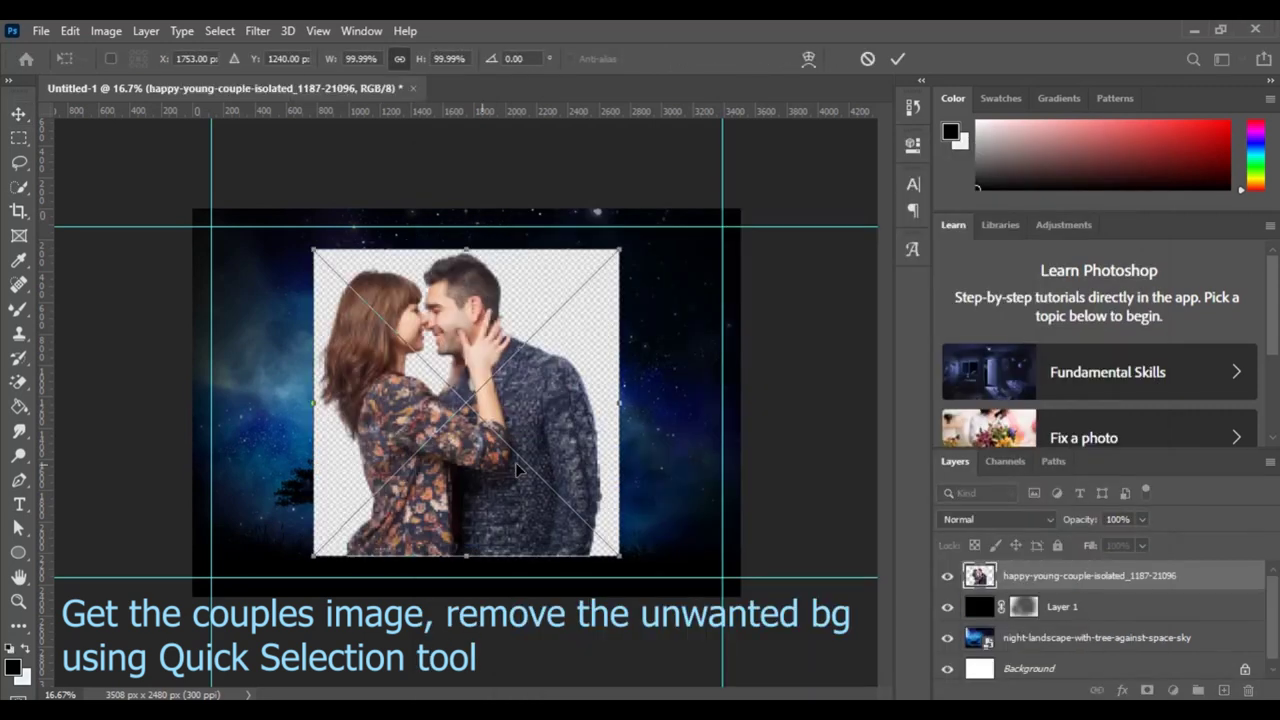
Commit the couple photo placement and rasterize its layer
left_click(896, 61)
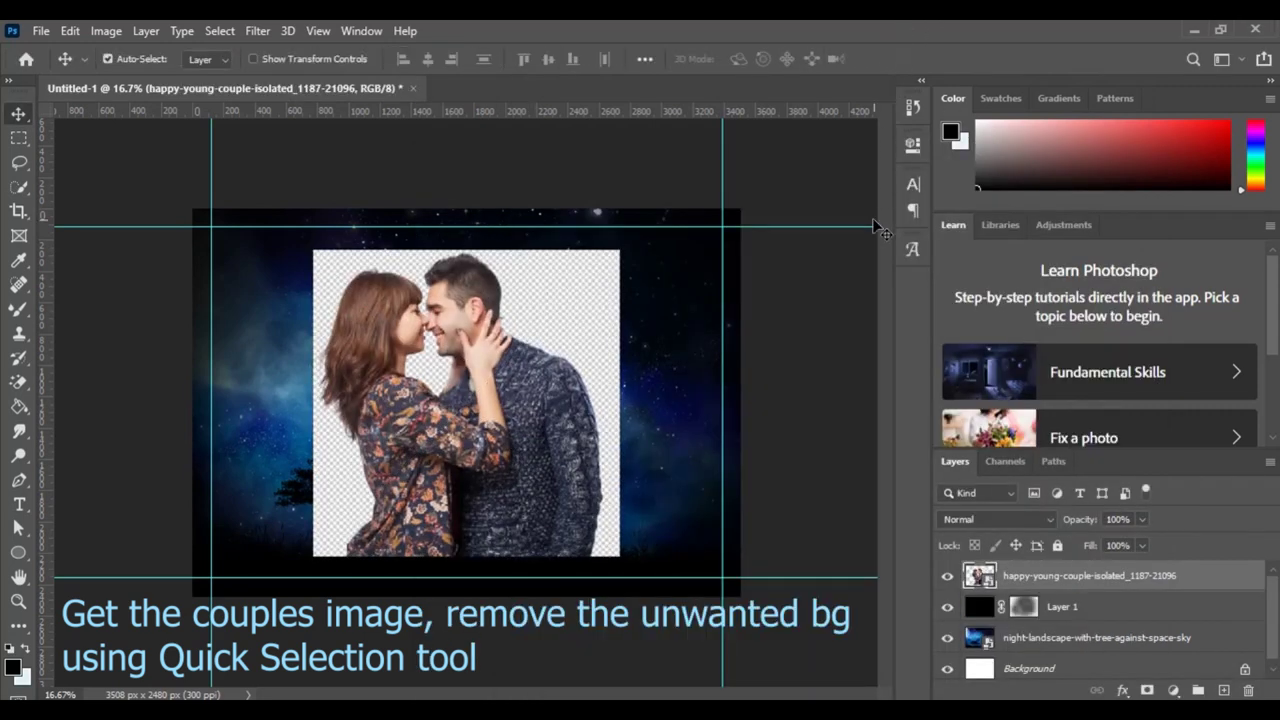
right_click(1136, 578)
left_click(932, 372)
key("ctrl+plus")
Quick-select the couple, remove the photo background, and move the couple right beside the tree
key("w")
mouse_move(333, 328)
left_mouse_down()
mouse_move(459, 268)
mouse_move(461, 209)
left_mouse_up()
left_click_drag(559, 406, 597, 490)
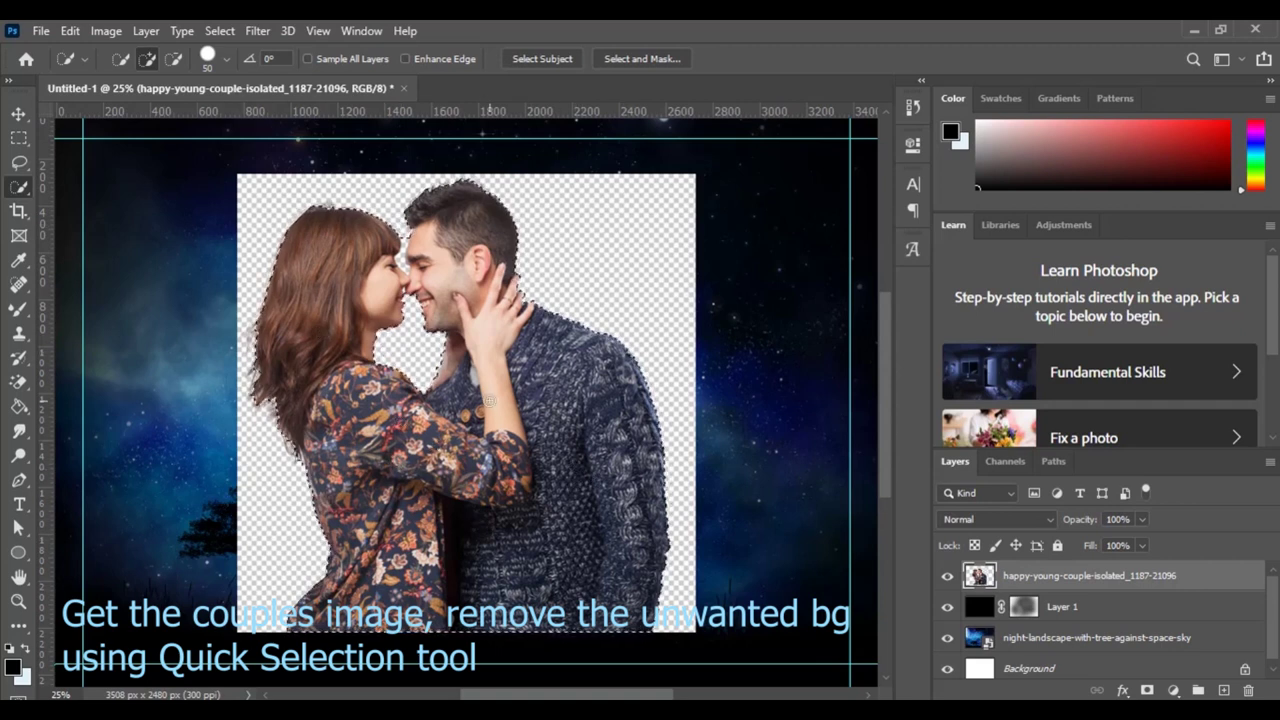
key("ctrl+d")
key("bracketleft")
key("bracketleft")
key("bracketleft")
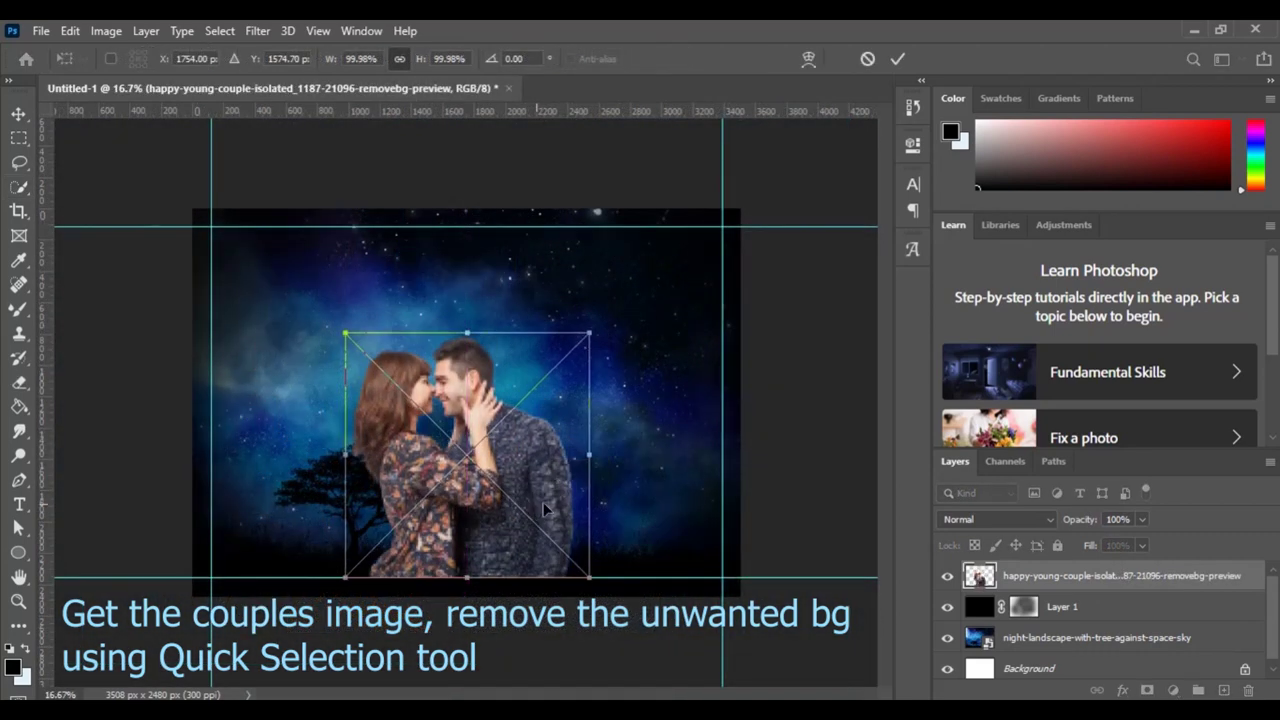
left_click_drag(532, 508, 622, 509)
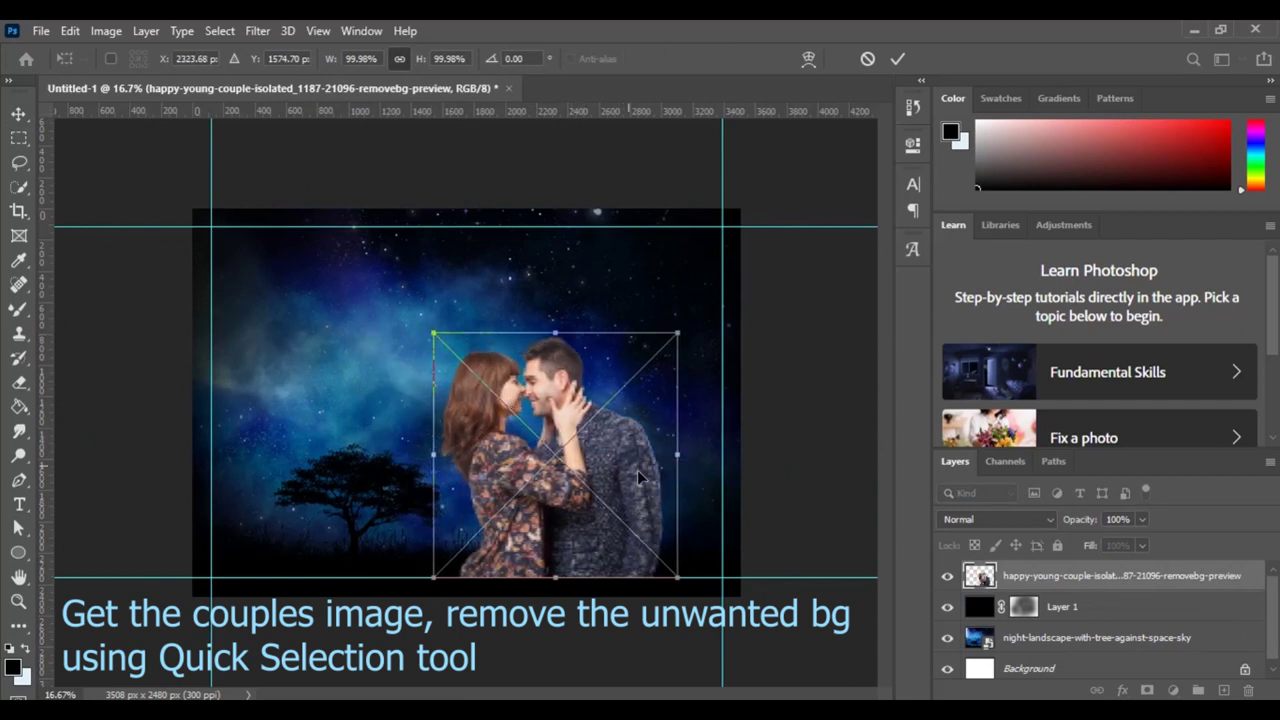
Fill a new Layer 2 with black and clip it to the couple layer
left_click(897, 61)
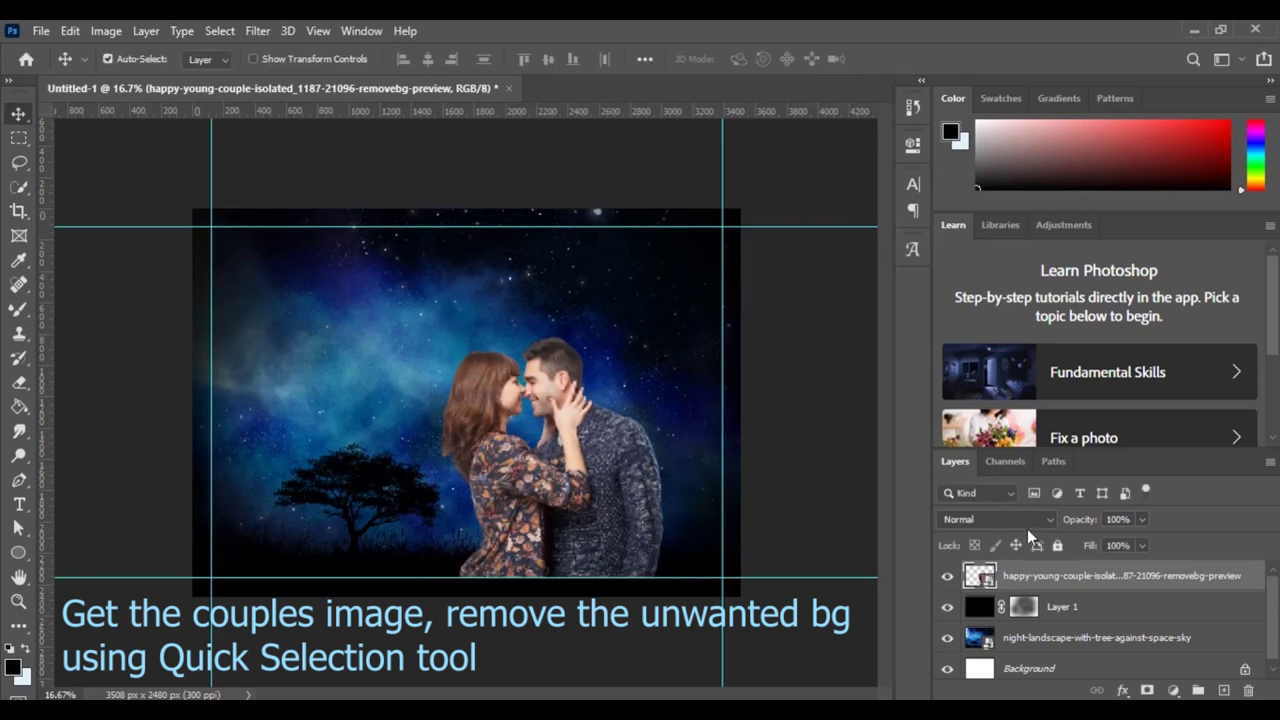
left_click(1224, 690)
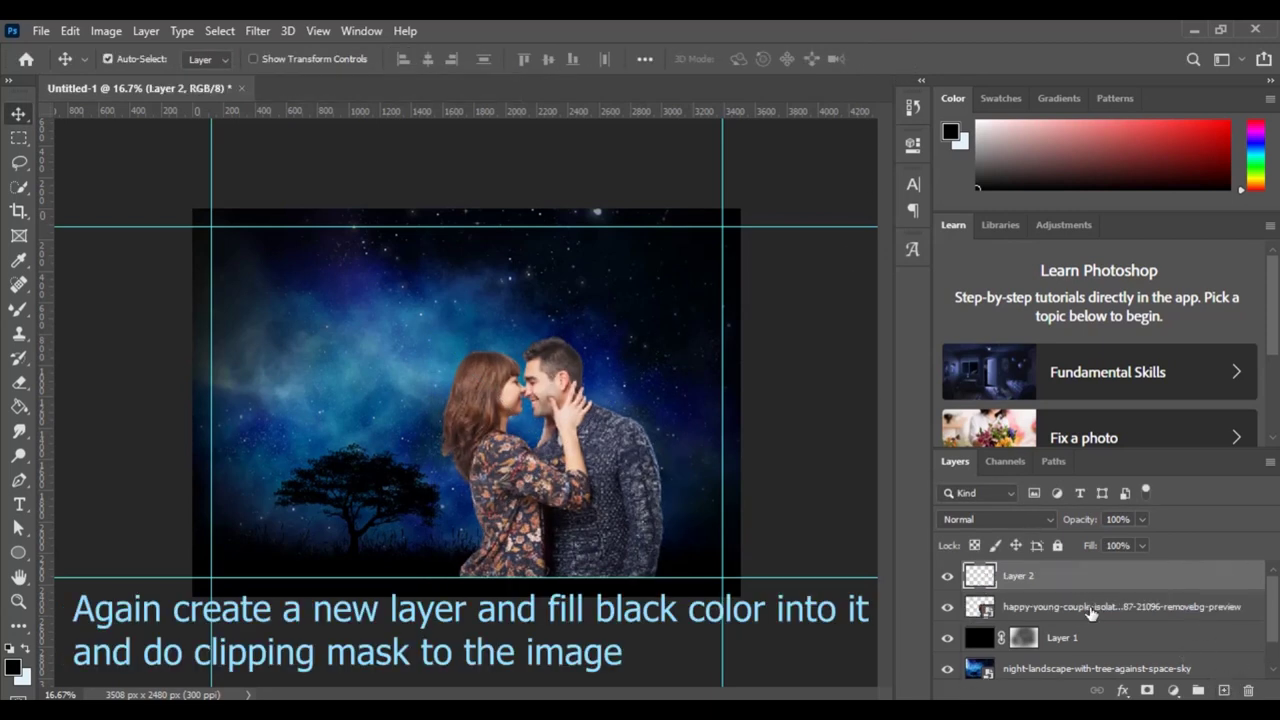
key("g")
key("shift+g")
left_click(586, 440)
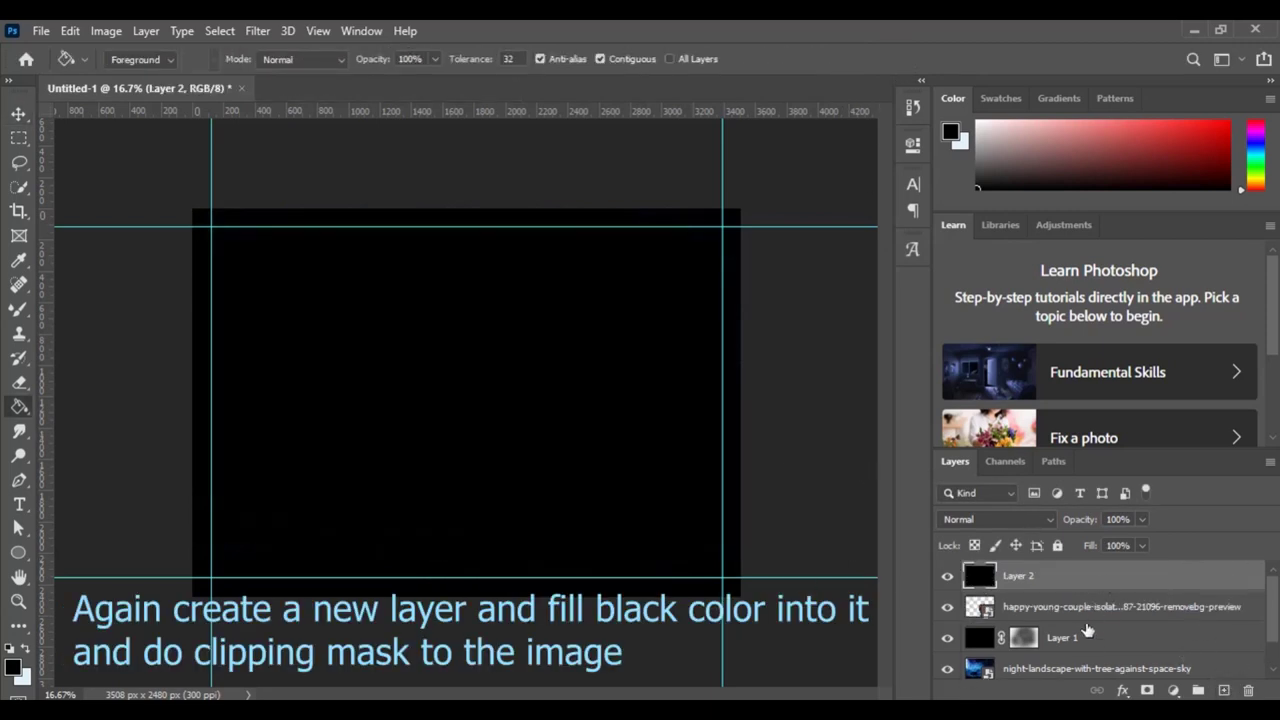
left_click(1105, 590, "alt")
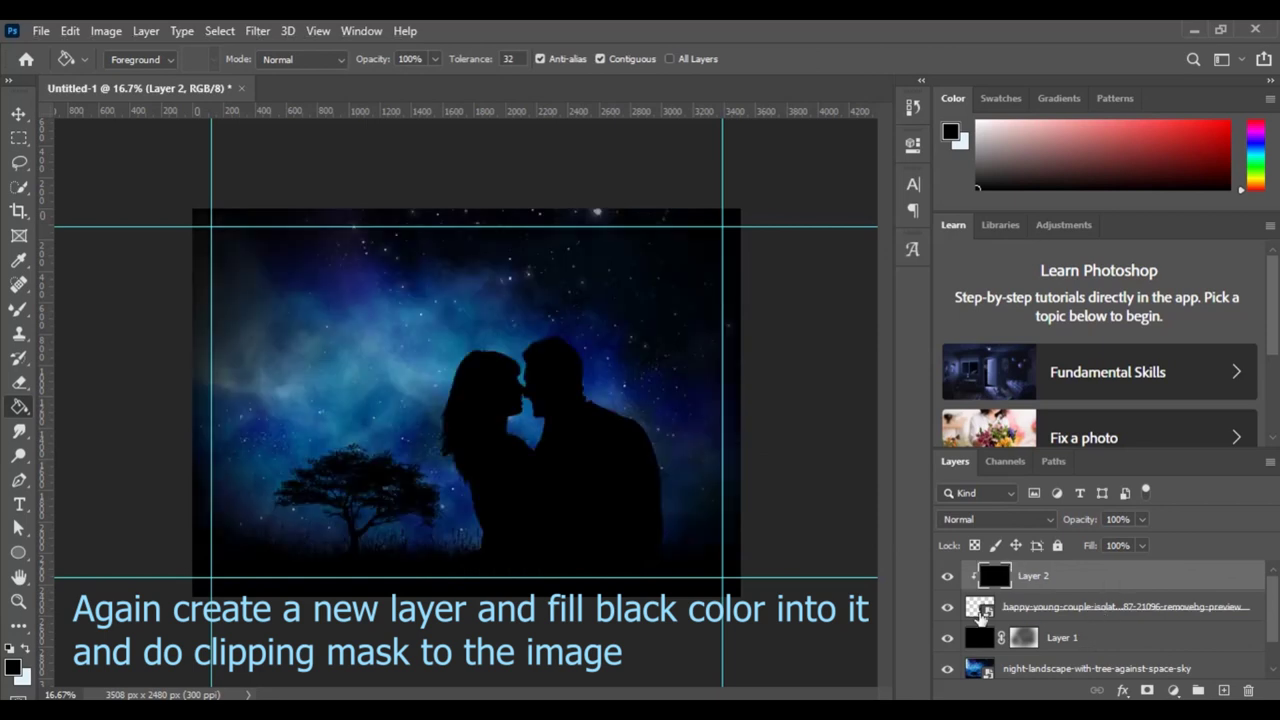
left_click(19, 113)
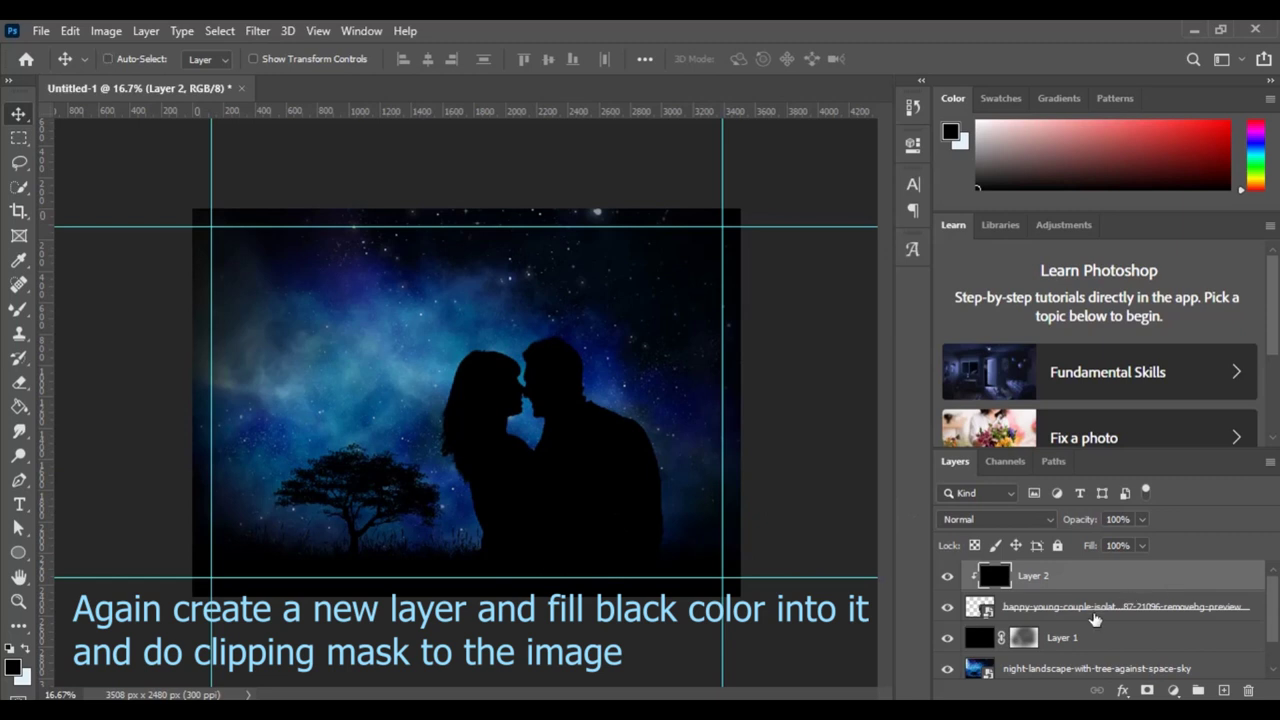
left_click(1092, 612, "ctrl")
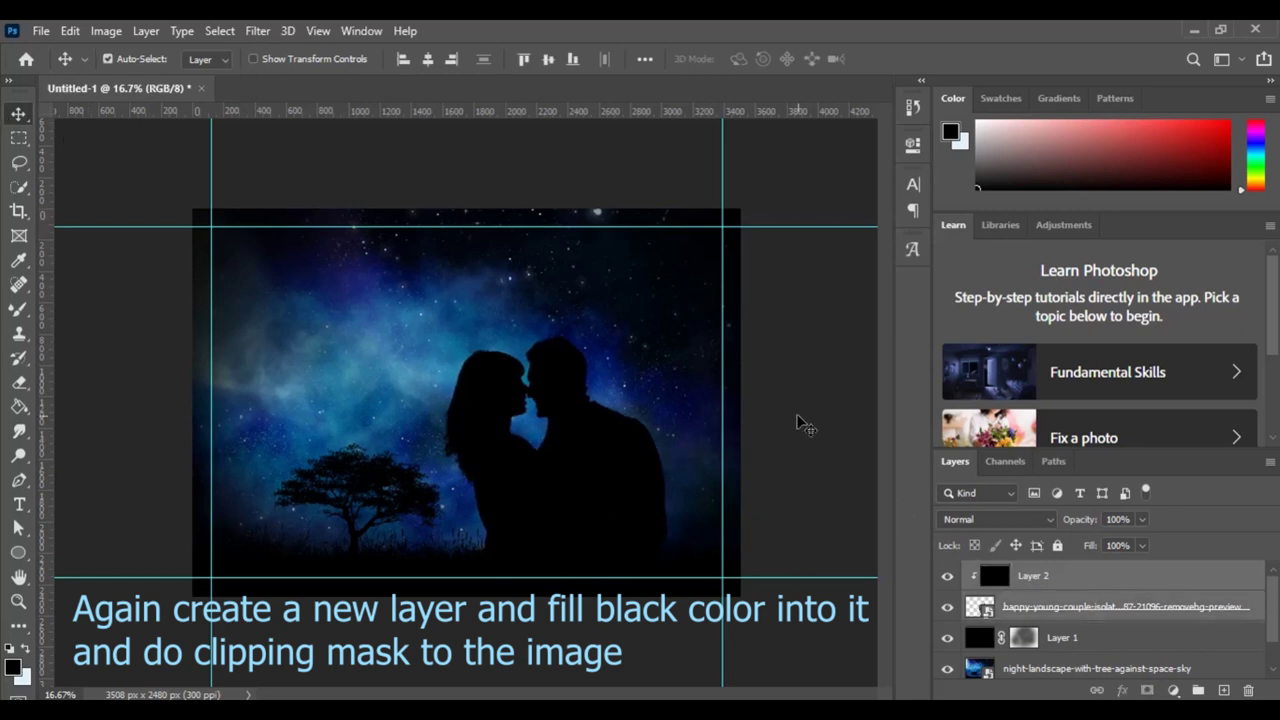
left_click(802, 420)
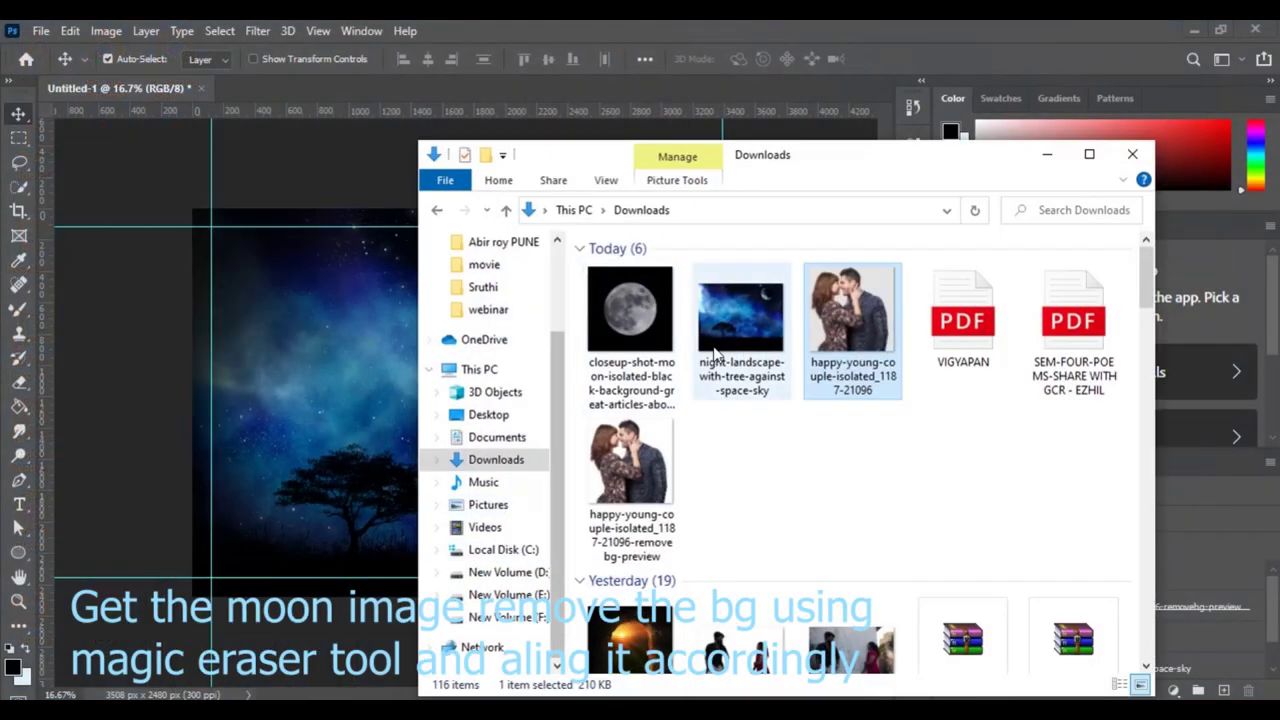
Place the moon photo into the poster and shift it slightly left
left_click_drag(631, 309, 311, 439)
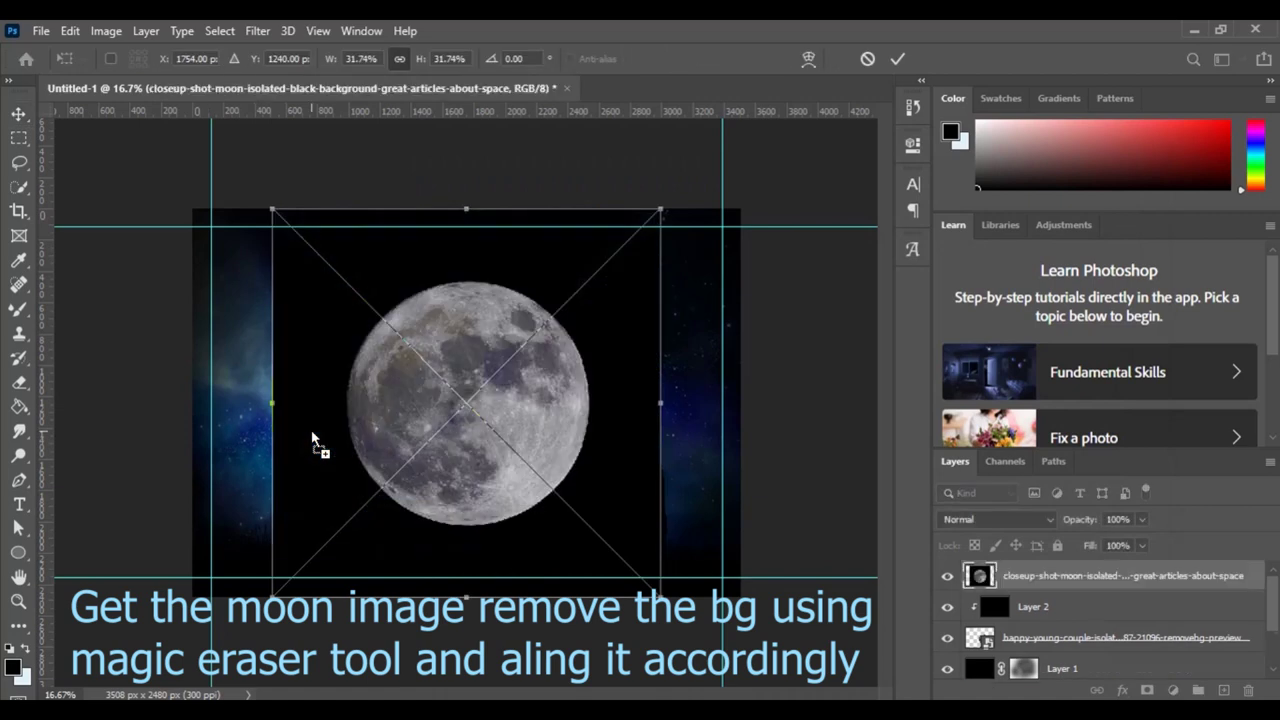
type("1")
key("Return")
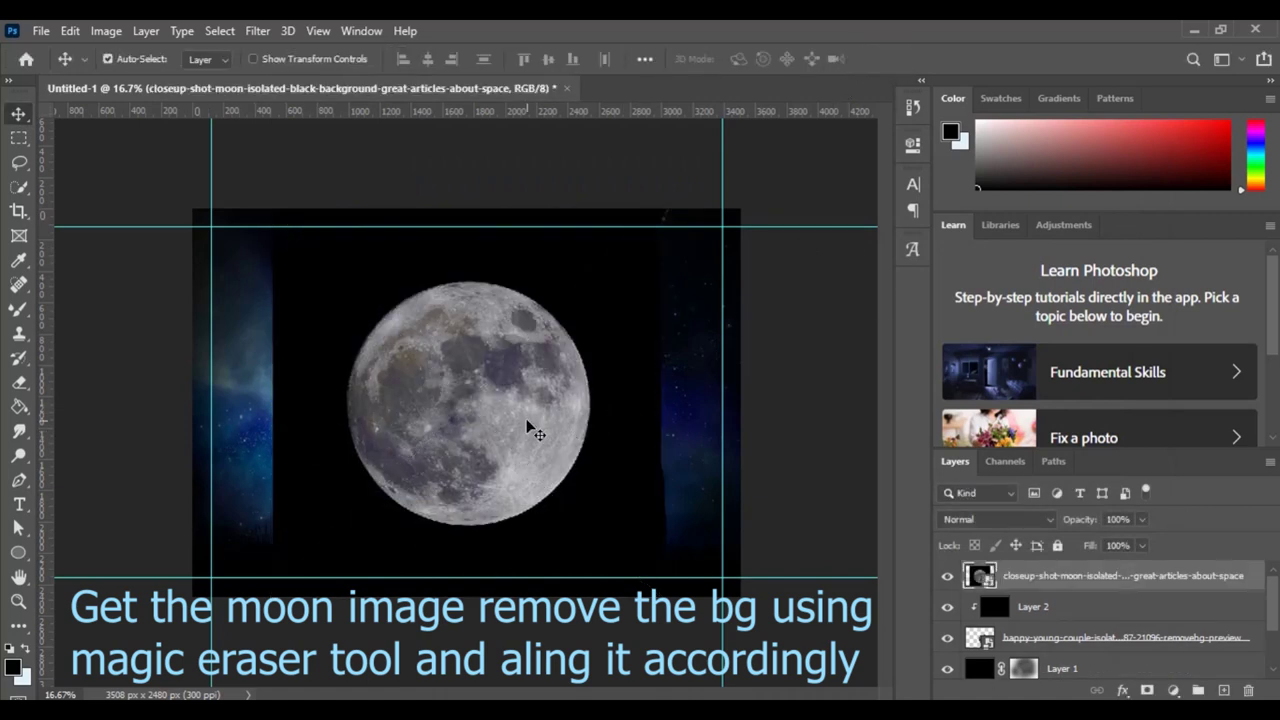
left_click_drag(524, 420, 449, 420)
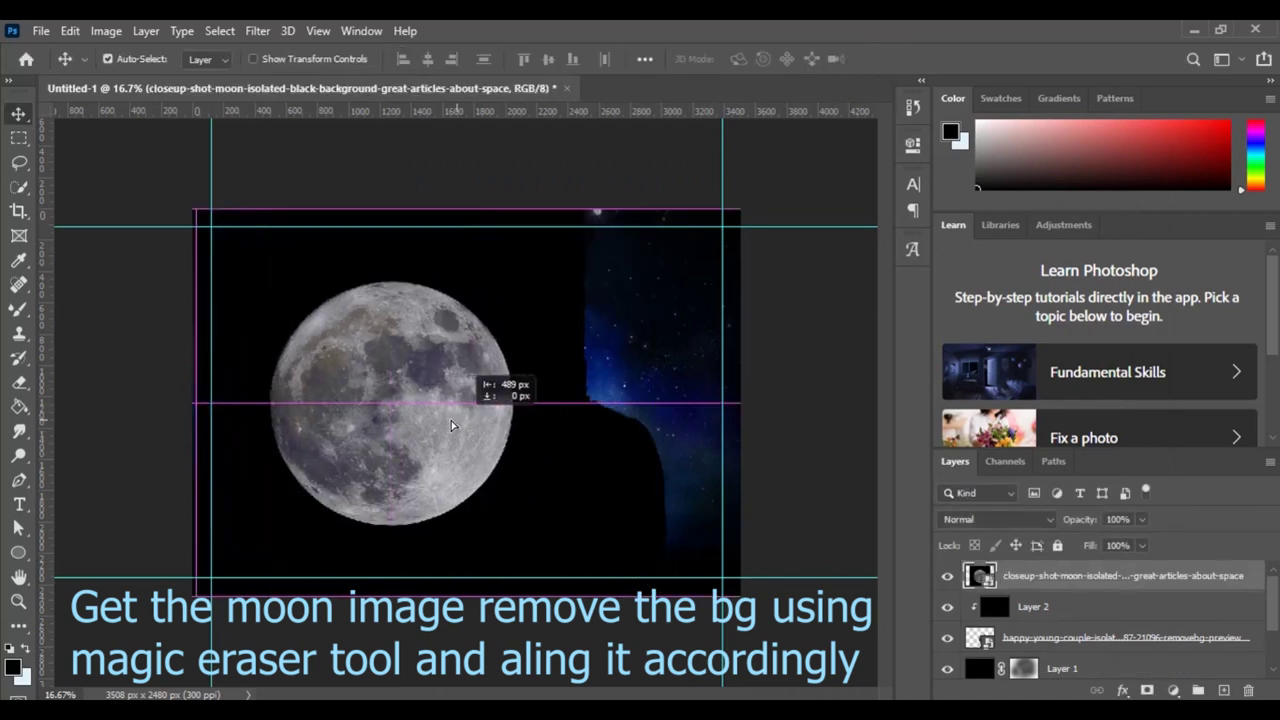
Rasterize the moon layer and erase its black background with the Magic Eraser
right_click(1051, 585)
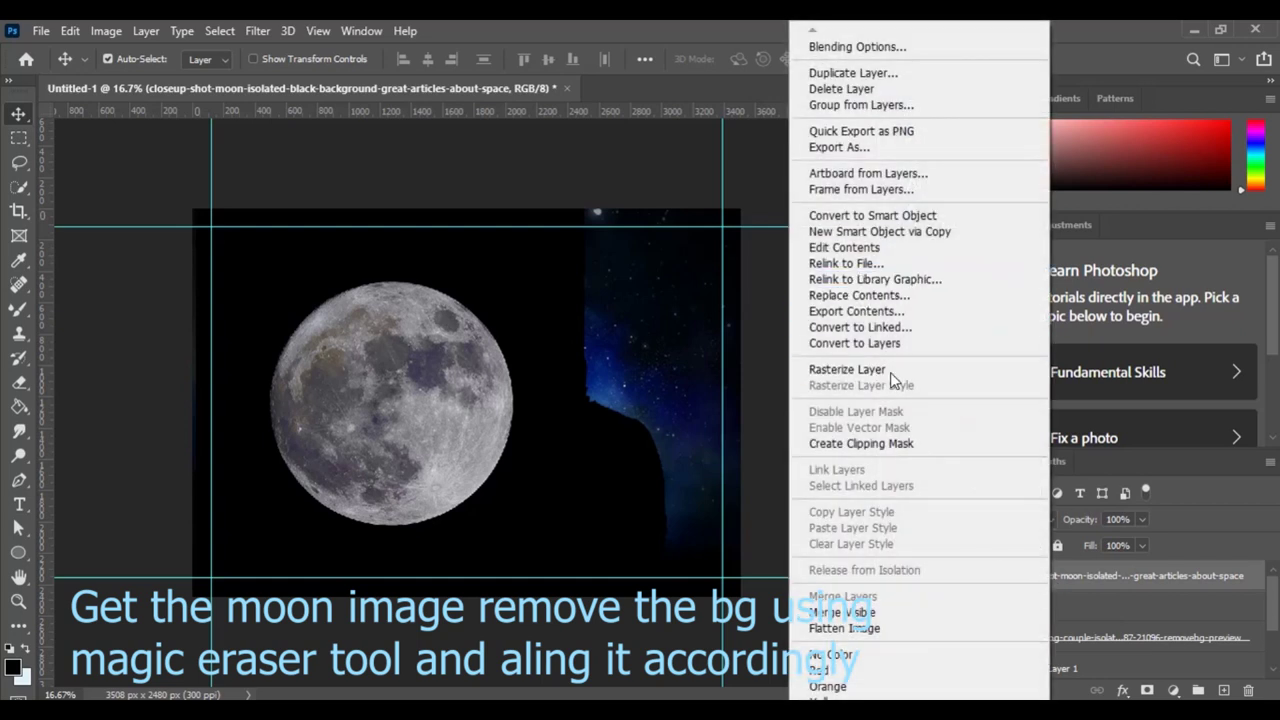
left_click(830, 369)
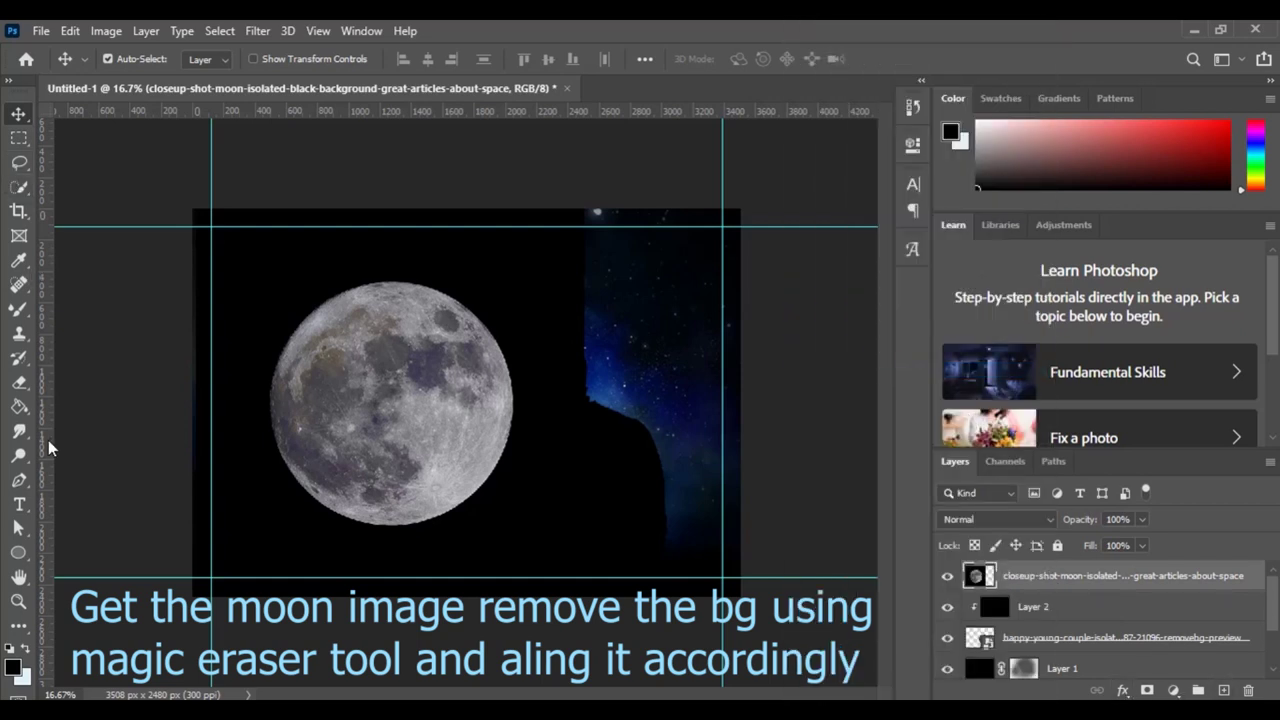
left_click(18, 382)
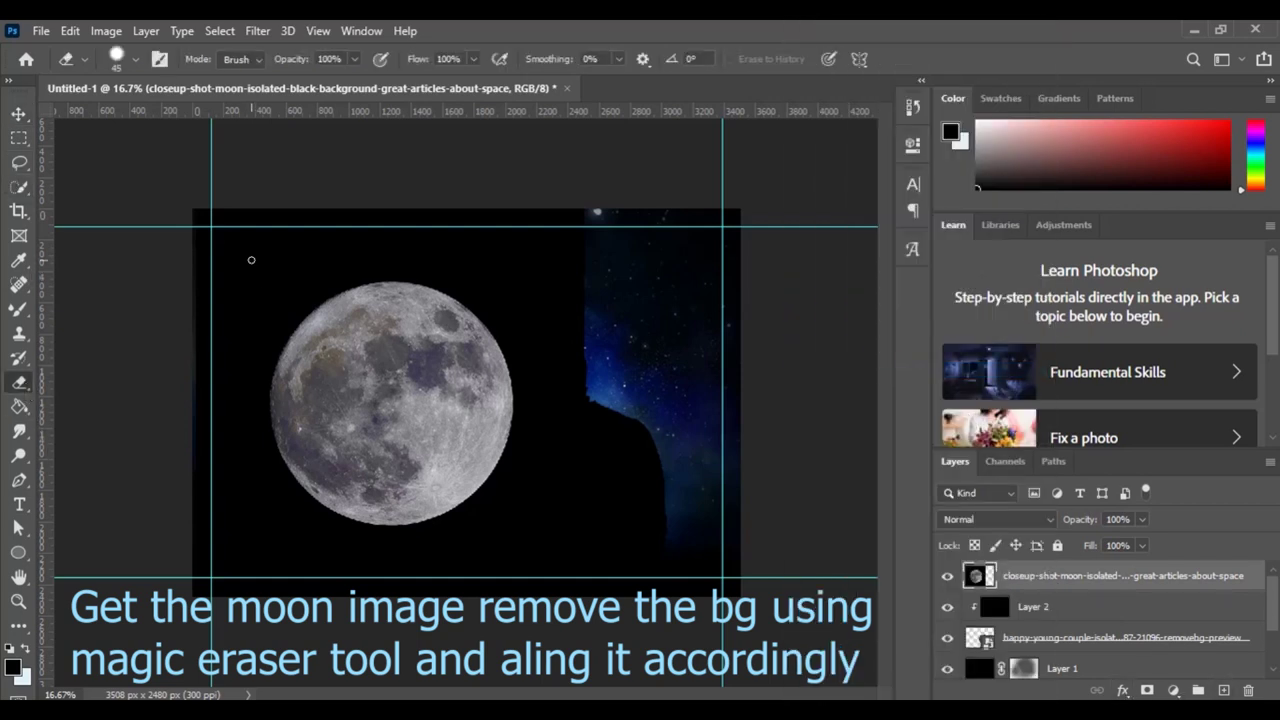
right_click(20, 385)
left_click(106, 416)
left_click(387, 259)
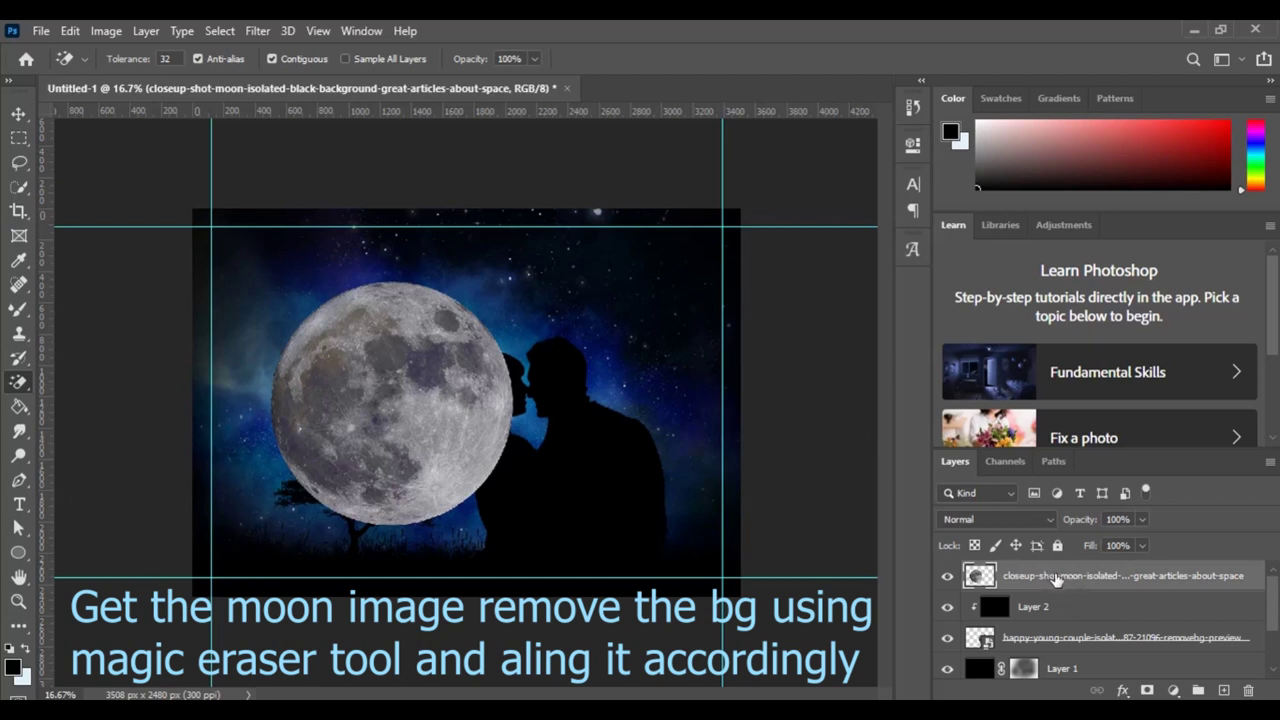
Convert the moon to a smart object, move it up-left, and scale it to about 34%
right_click(1056, 580)
left_click(890, 278)
key("v")
mouse_move(440, 418)
left_mouse_down()
mouse_move(374, 347)
mouse_move(387, 362)
left_mouse_up()
key("ctrl+t")
mouse_move(455, 476)
left_mouse_down()
mouse_move(325, 383)
mouse_move(306, 340)
left_mouse_up()
mouse_move(290, 276)
left_mouse_down()
mouse_move(301, 297)
mouse_move(399, 319)
mouse_move(374, 340)
left_mouse_up()
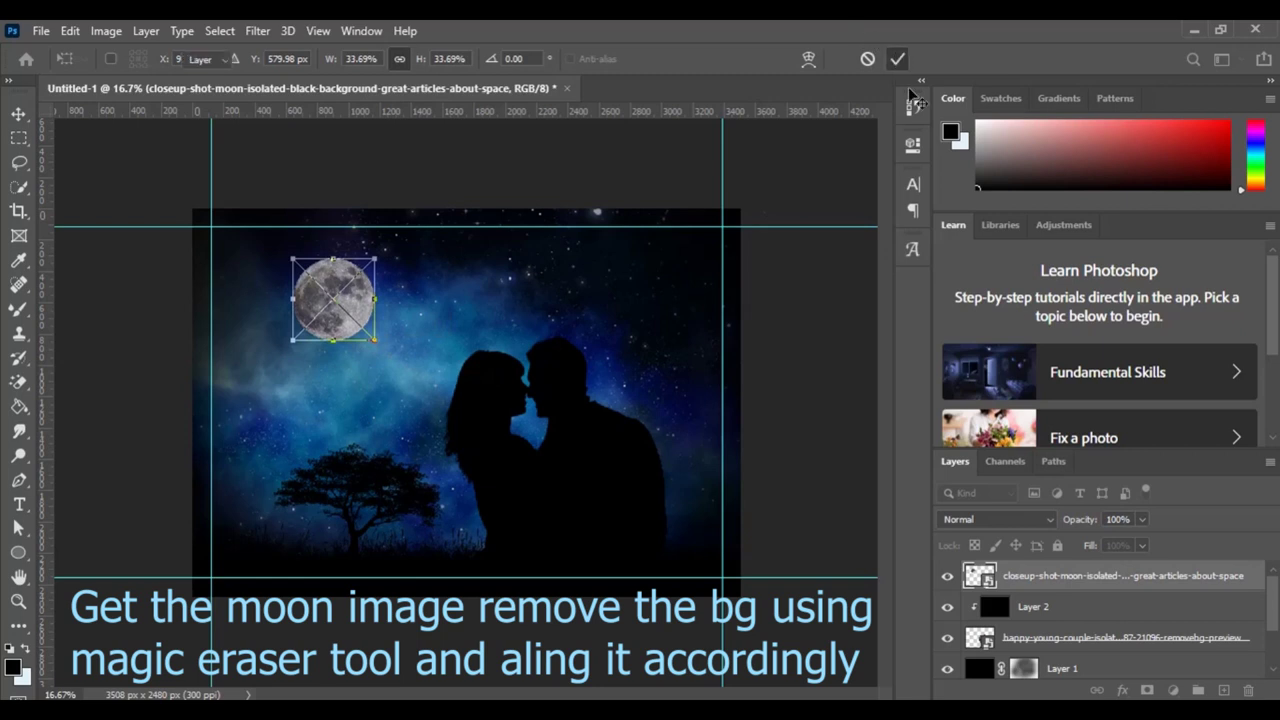
key("Return")
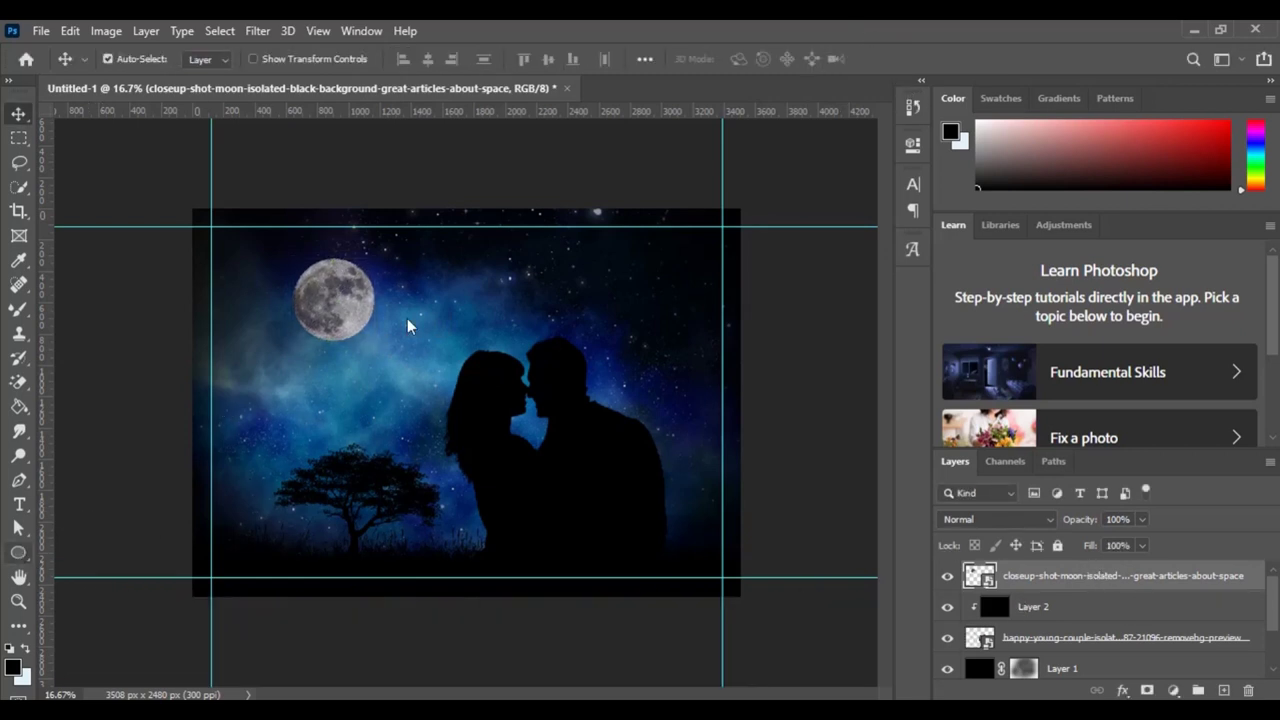
Draw a pure white filled ellipse roughly the size of the moon
key("u")
left_click(209, 58)
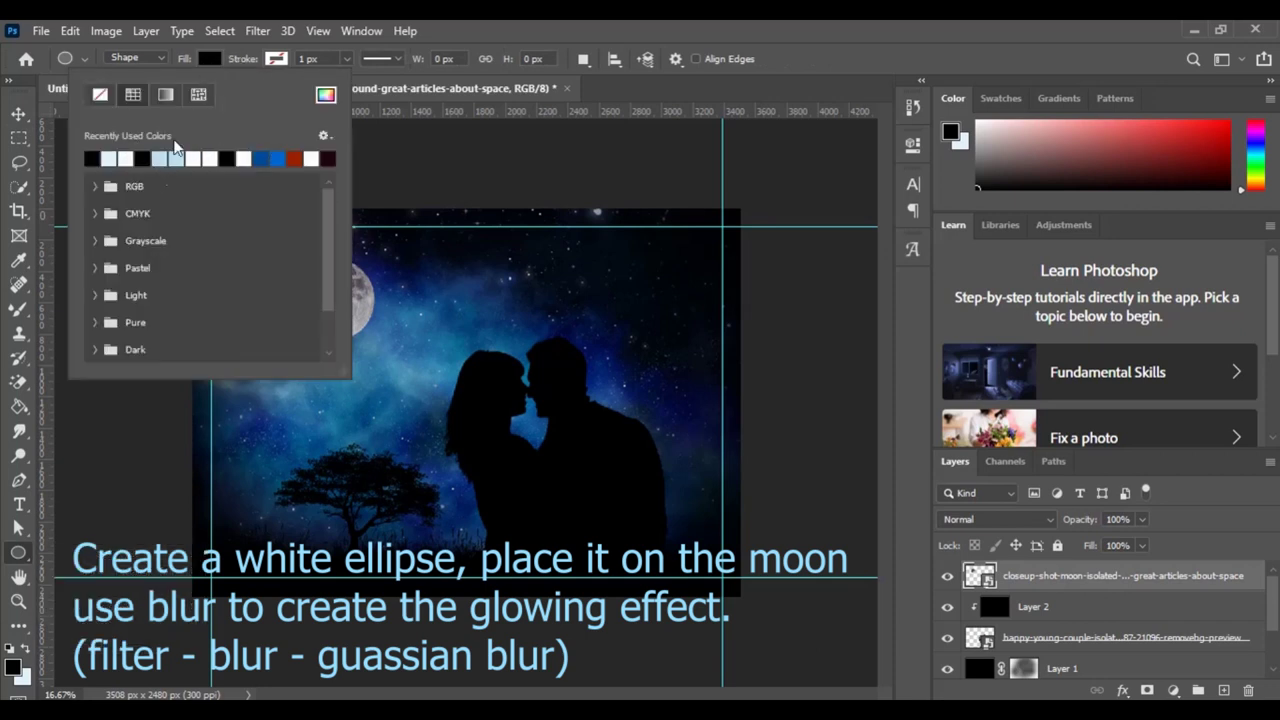
left_click(326, 95)
left_click_drag(731, 160, 711, 121)
left_click(1110, 128)
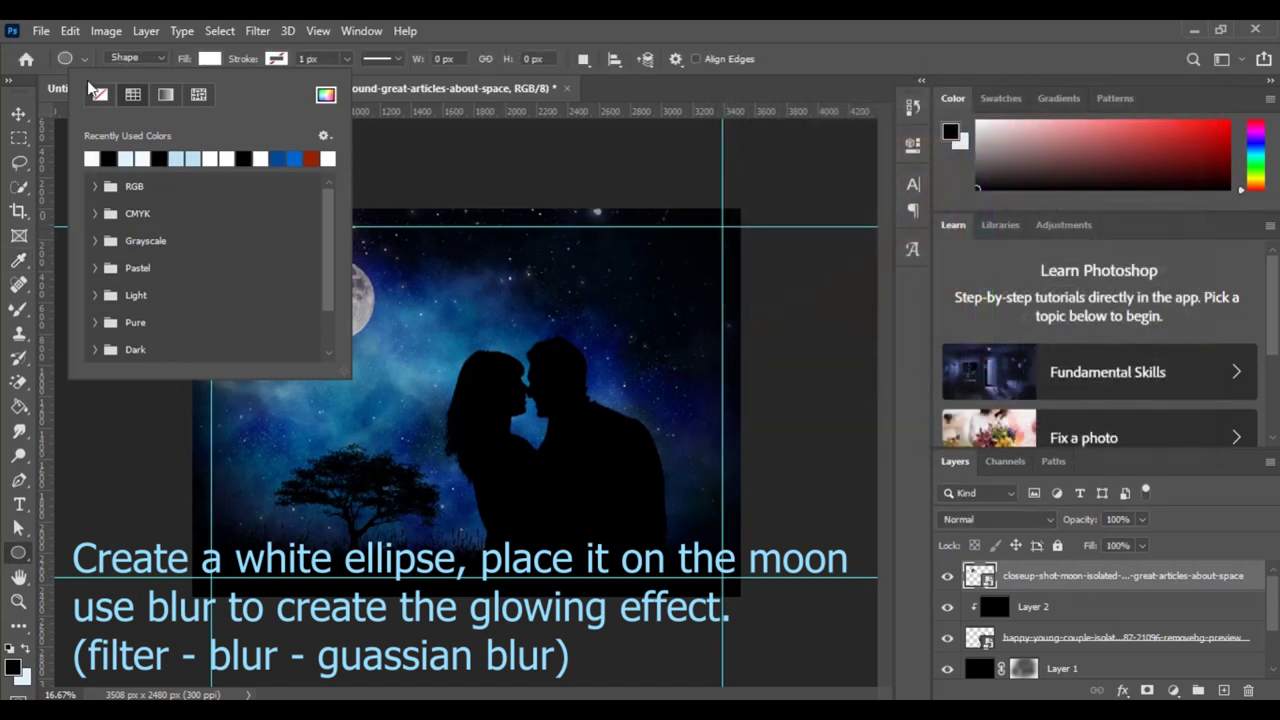
left_click(222, 57)
left_click_drag(326, 294, 386, 349)
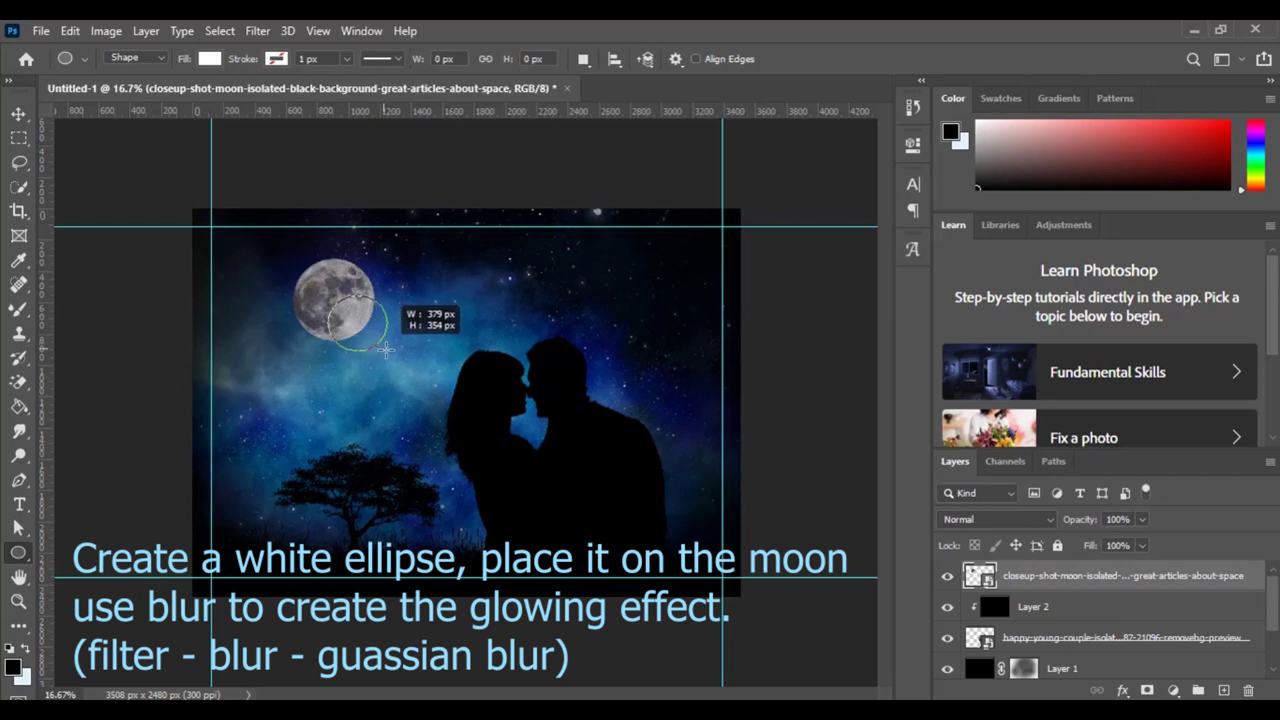
left_click_drag(386, 349, 404, 370)
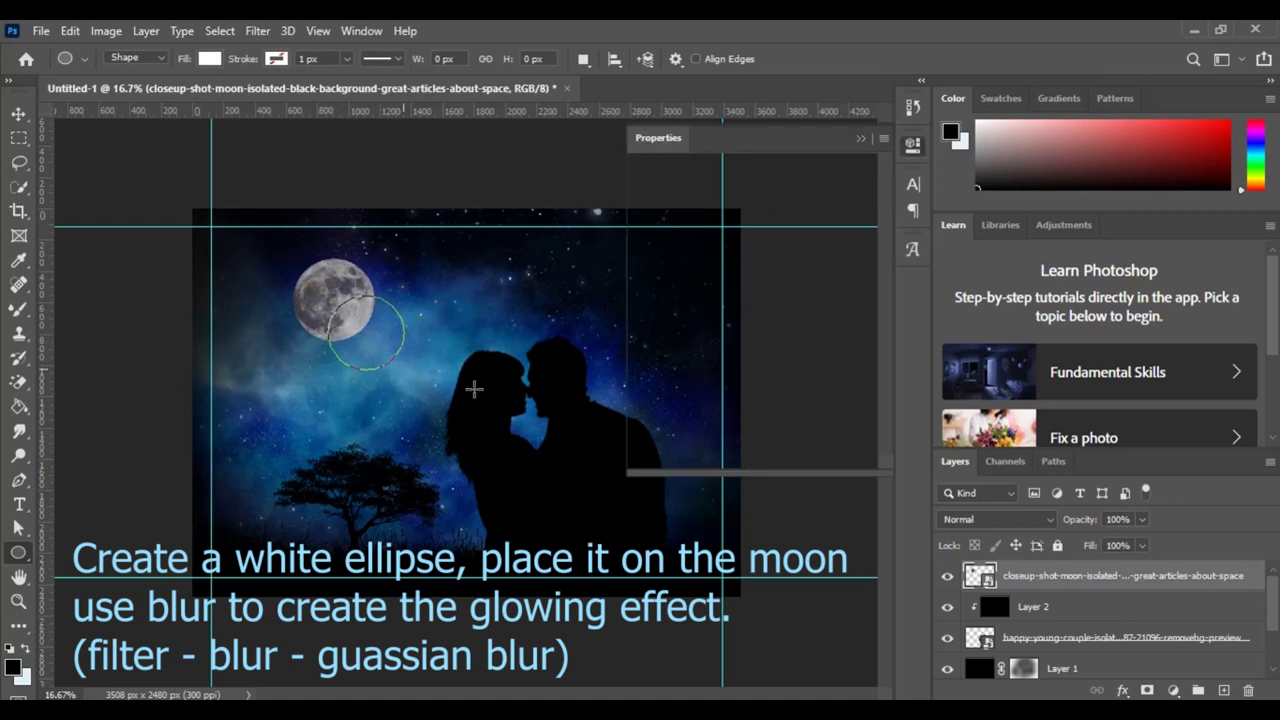
left_click(861, 138)
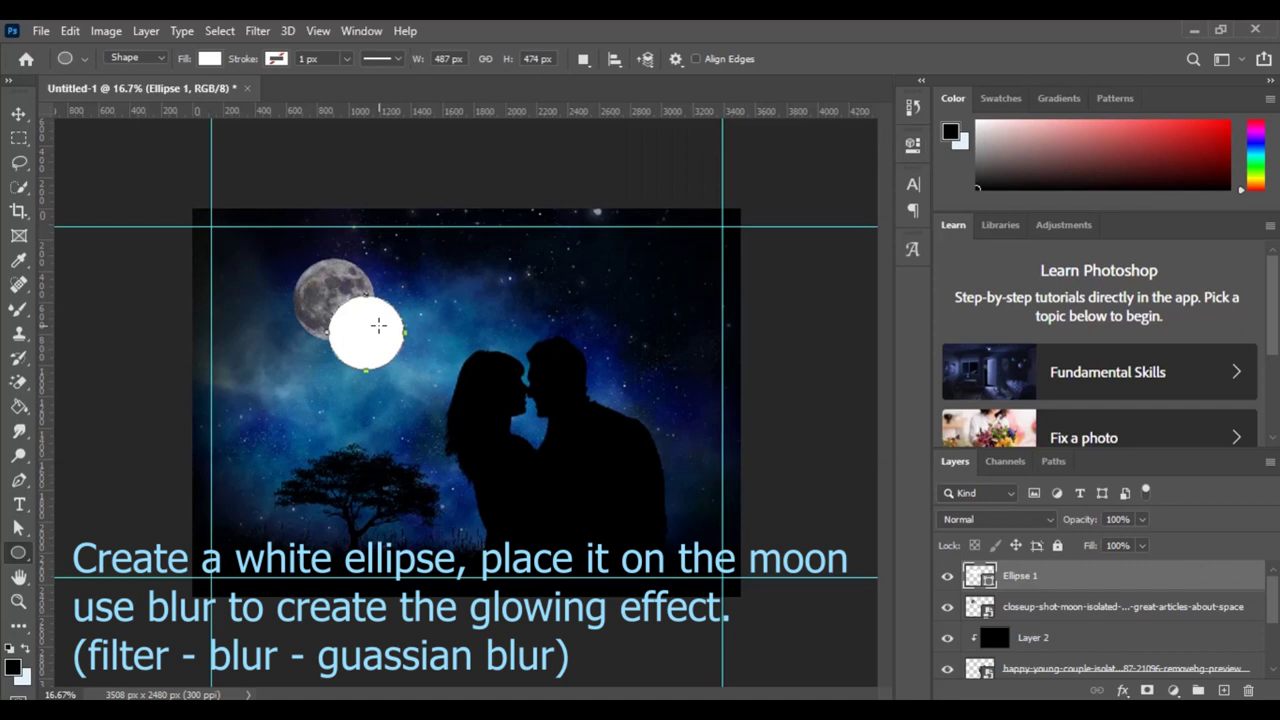
Move the white ellipse over the moon and nudge it until centred
key("v")
left_click_drag(389, 338, 357, 307)
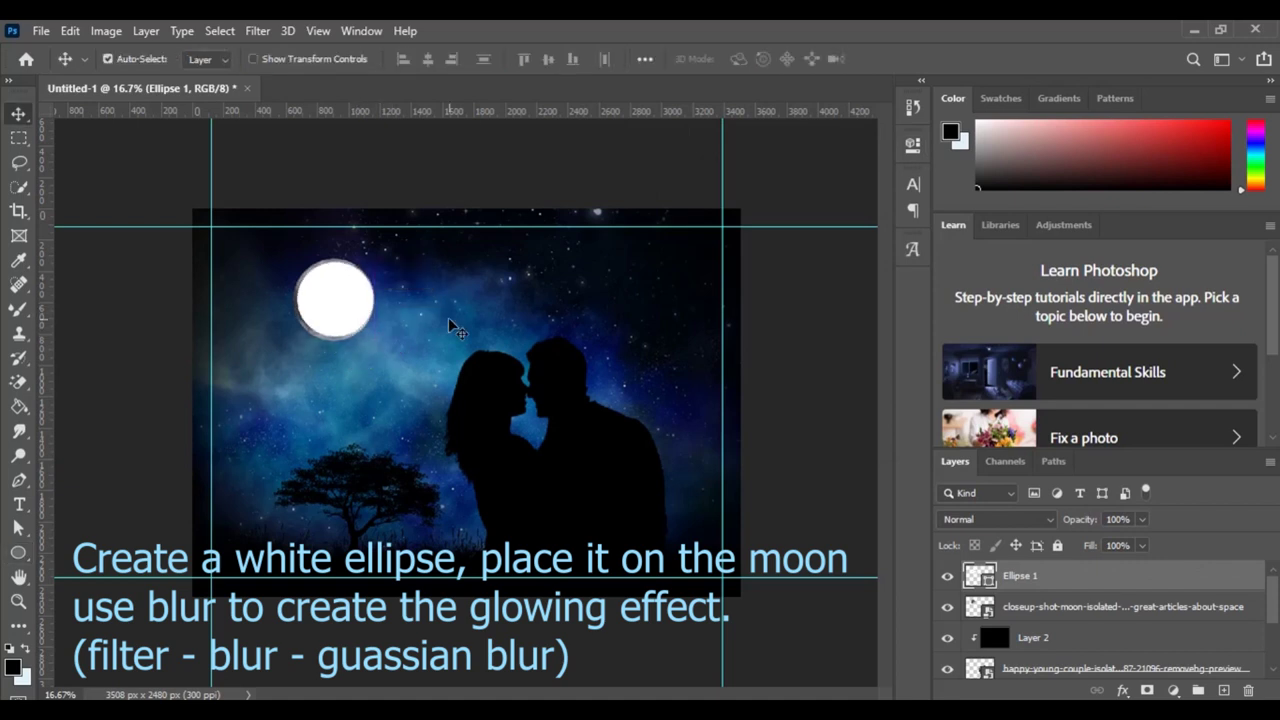
key("Right")
key("Down")
key("Left")
key("Up")
key("Down")
key("Right")
Lower the ellipse's opacity to check alignment, then rasterize the Ellipse 1 layer
mouse_move(1145, 522)
left_mouse_down()
mouse_move(1123, 541)
mouse_move(1161, 530)
left_mouse_up()
right_click(1093, 580)
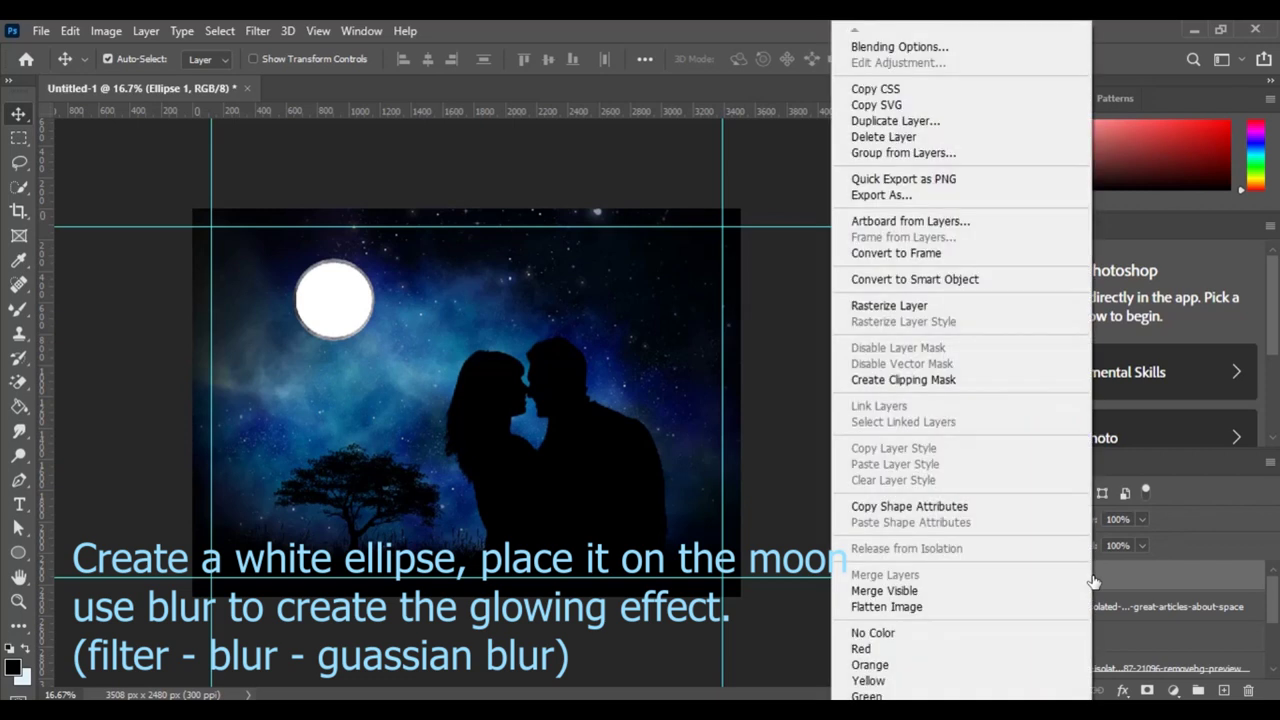
left_click(895, 305)
left_click(286, 31)
left_click(287, 31)
left_click(318, 31)
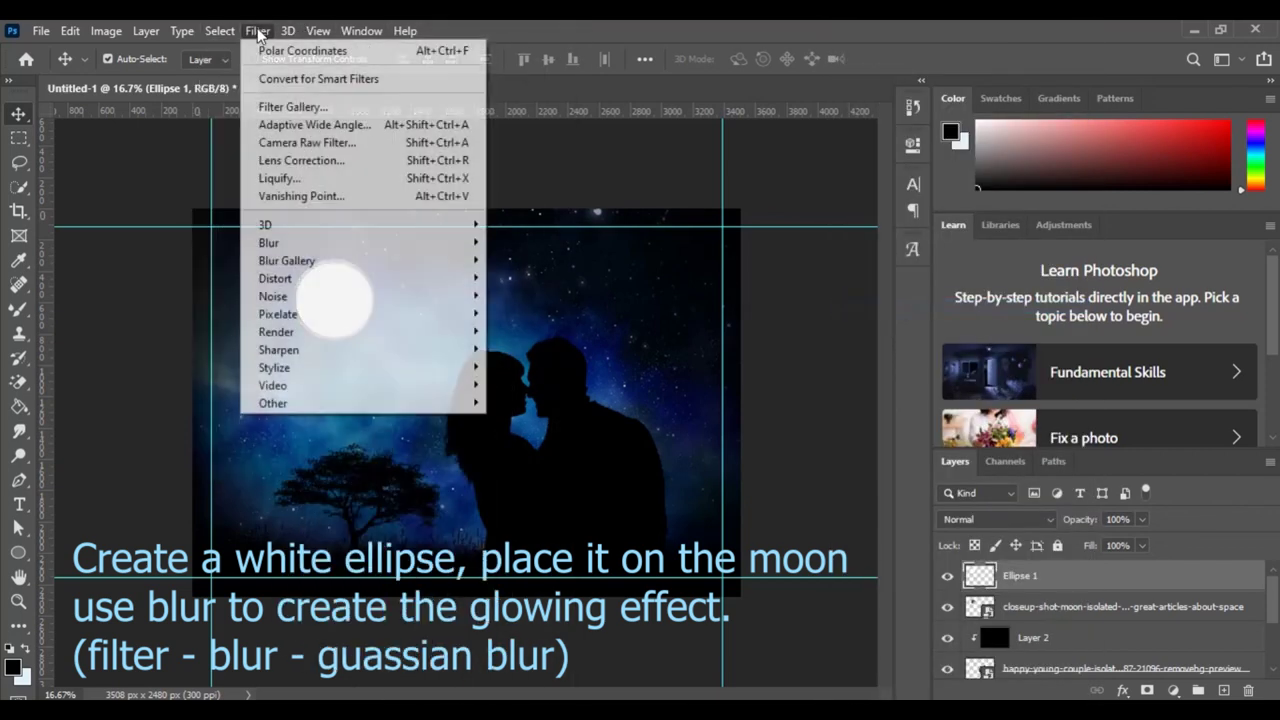
Blur the white ellipse with a Gaussian Blur of about 89.9 pixels radius
mouse_move(268, 242)
left_click(537, 313)
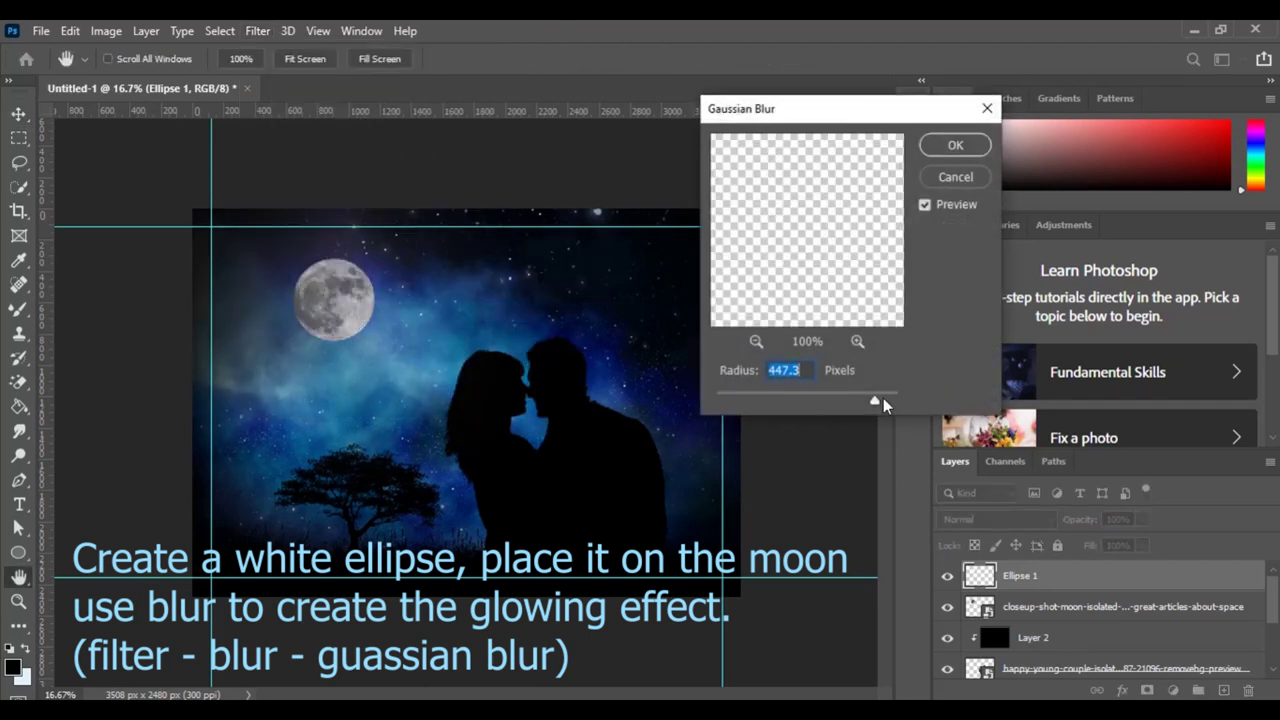
mouse_move(875, 404)
left_mouse_down()
mouse_move(809, 395)
mouse_move(821, 402)
left_mouse_up()
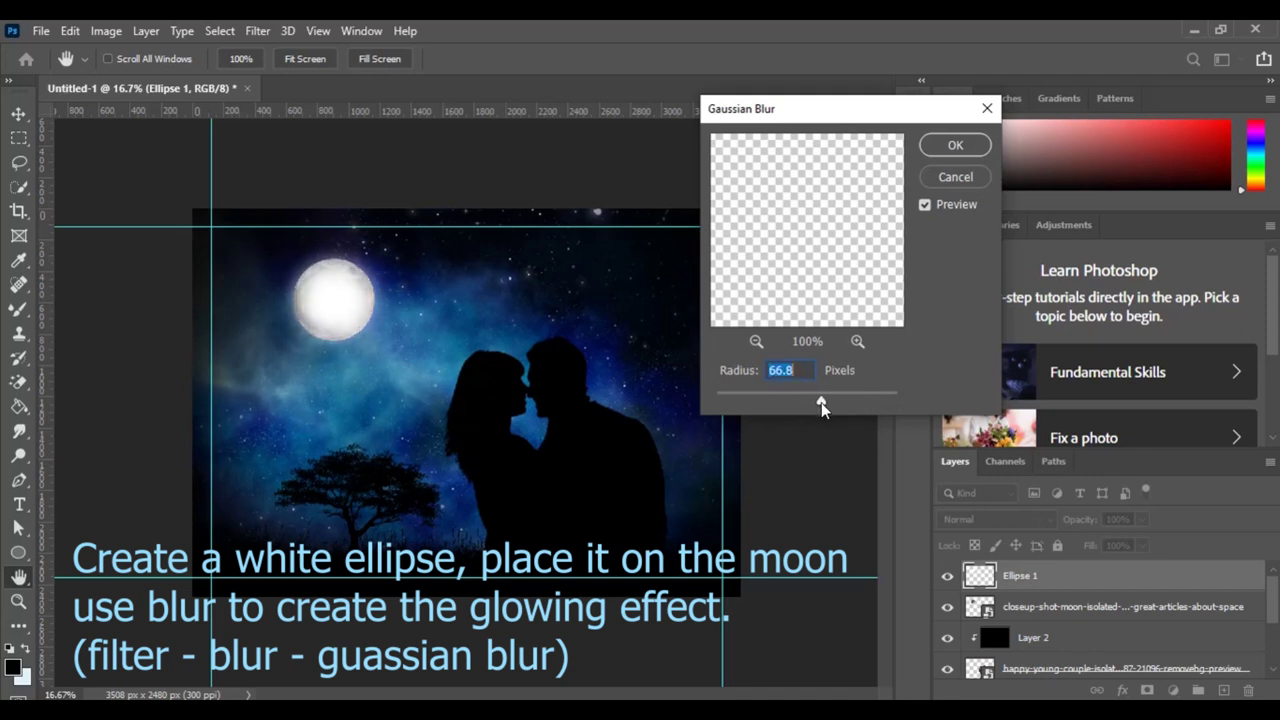
left_click_drag(821, 402, 826, 405)
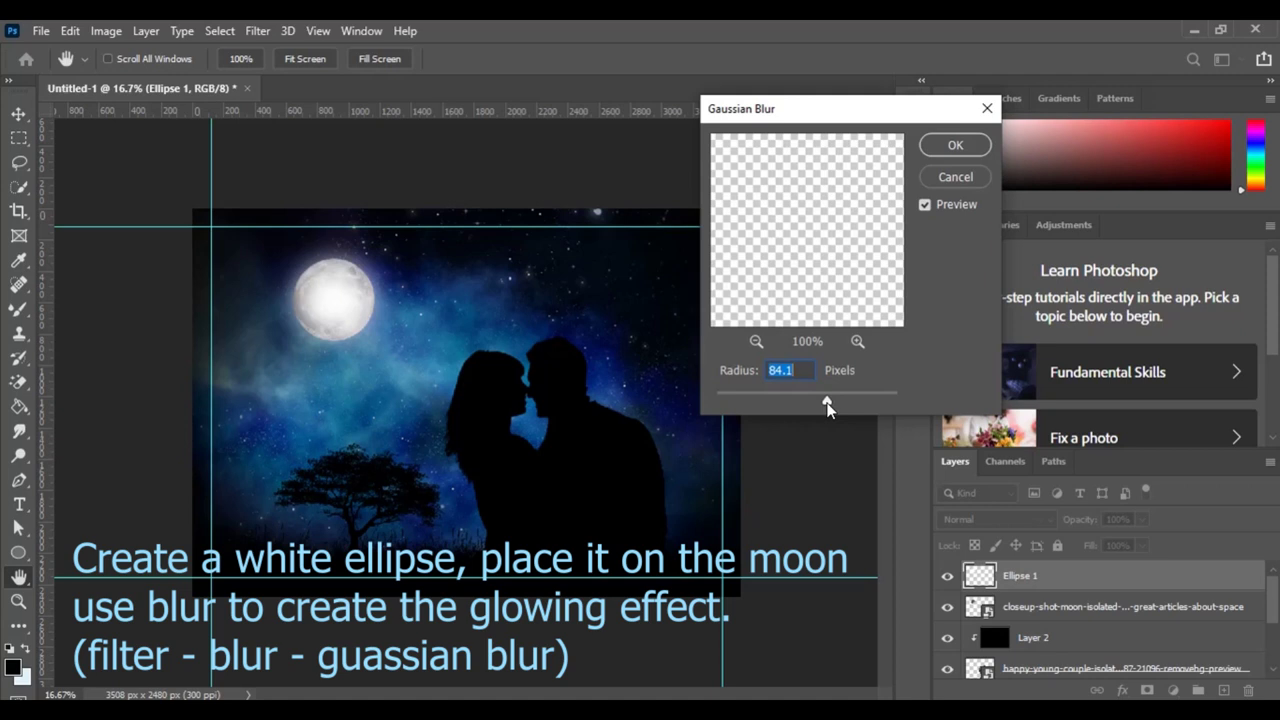
left_click_drag(826, 405, 828, 406)
left_click(955, 145)
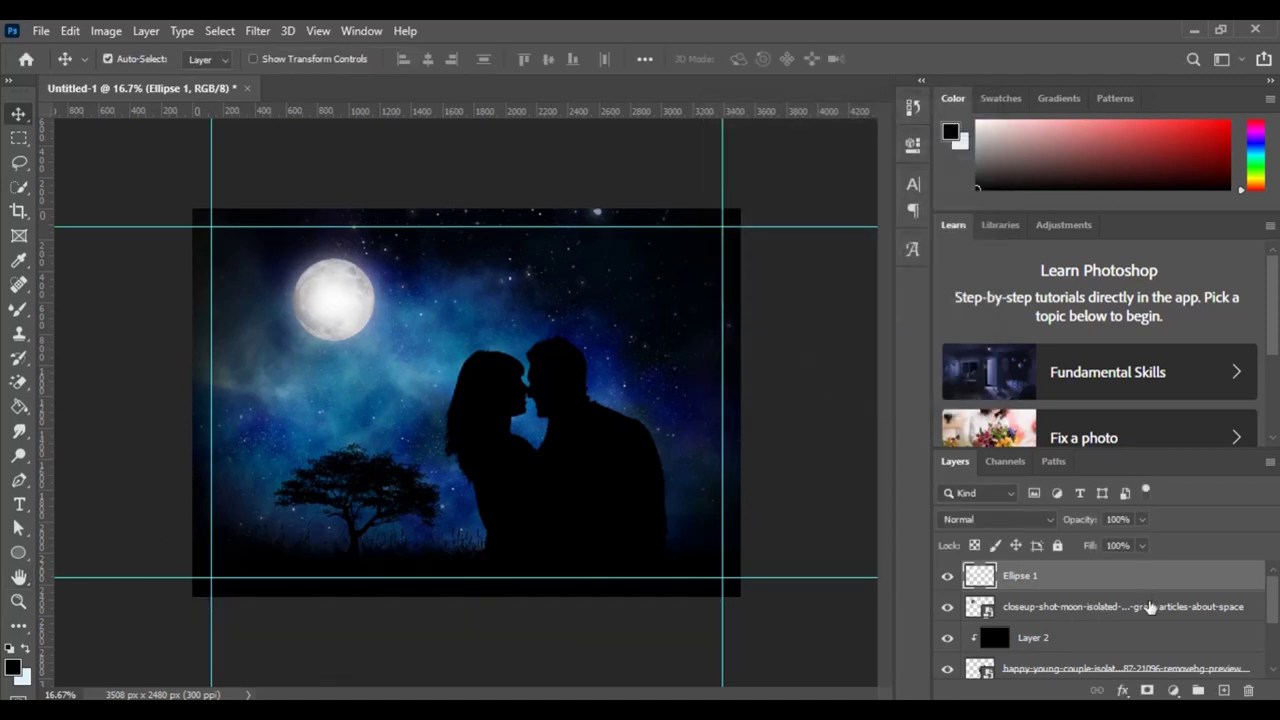
Nudge the moon glow slightly right and adjust its opacity
key("ctrl+t")
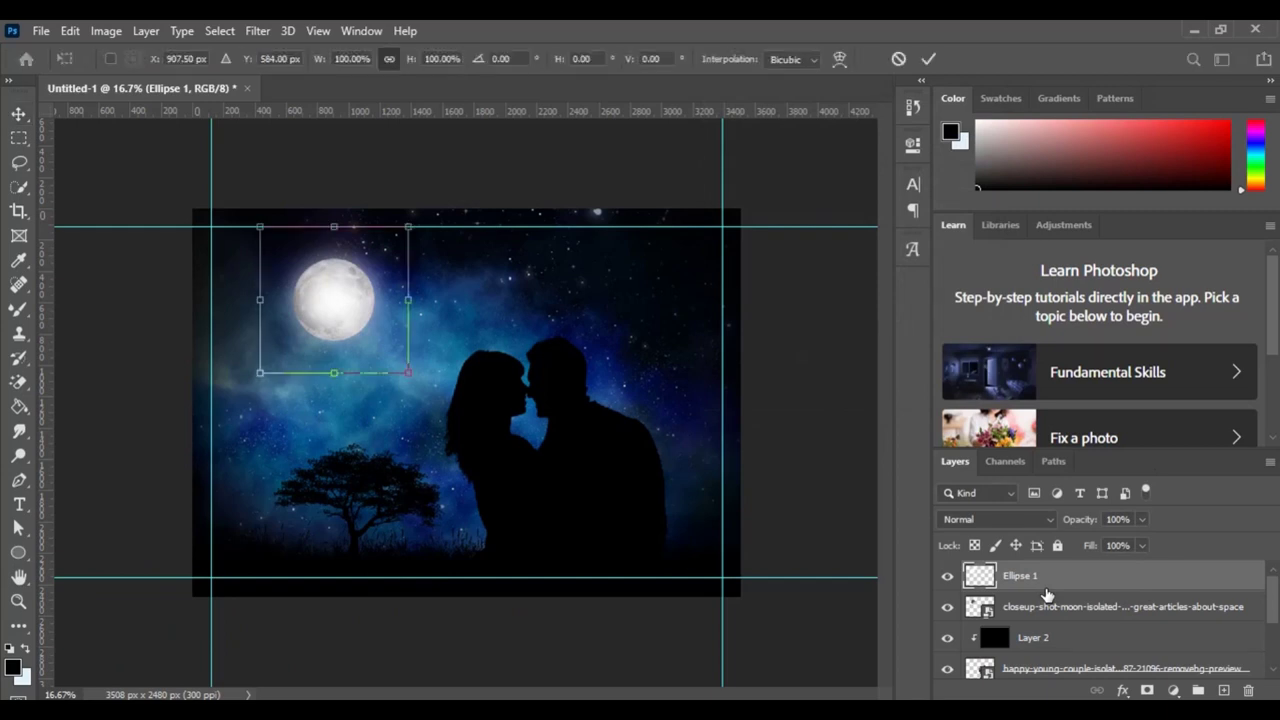
key("Right")
key("Right")
key("Right")
key("Right")
key("Right")
key("Right")
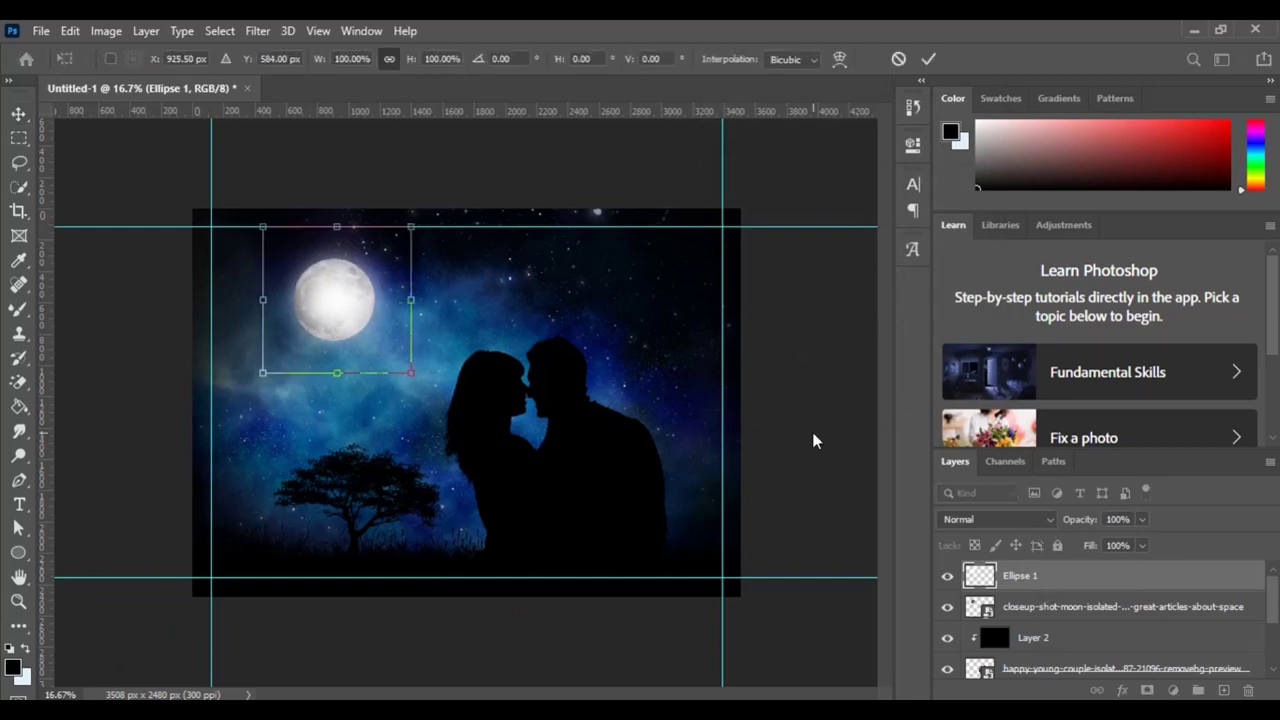
left_click(928, 58)
left_click(1141, 519)
left_click_drag(1134, 543, 1139, 543)
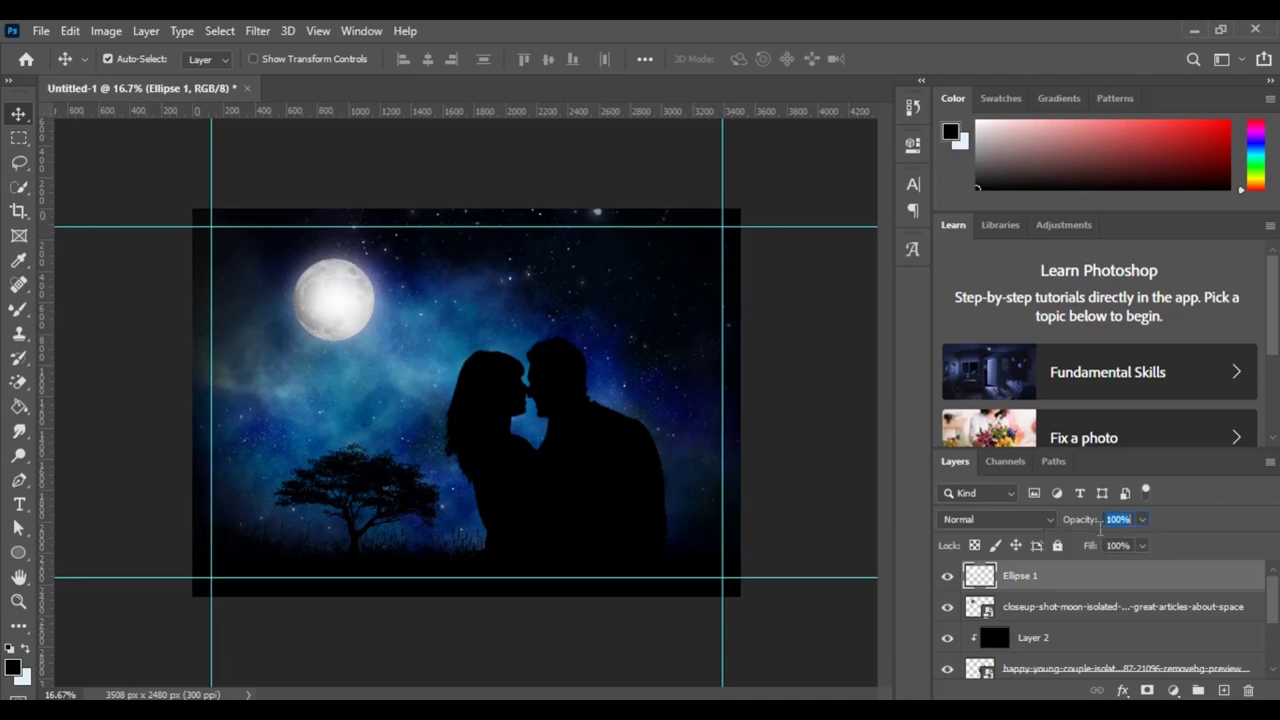
Switch the glow's blend mode to Color Dodge and toggle Layer 1 to compare
left_click(995, 519)
left_click(1014, 251)
key("Down")
key("Down")
key("Down")
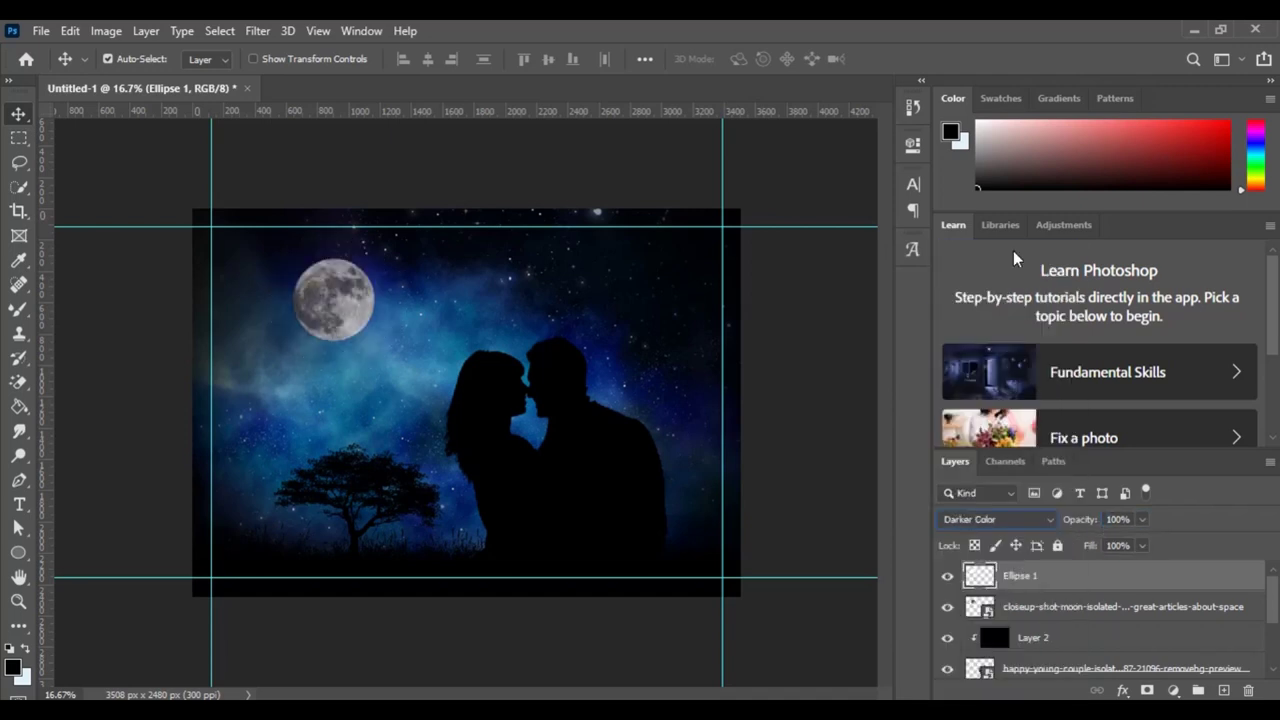
key("Down")
key("Down")
key("Down")
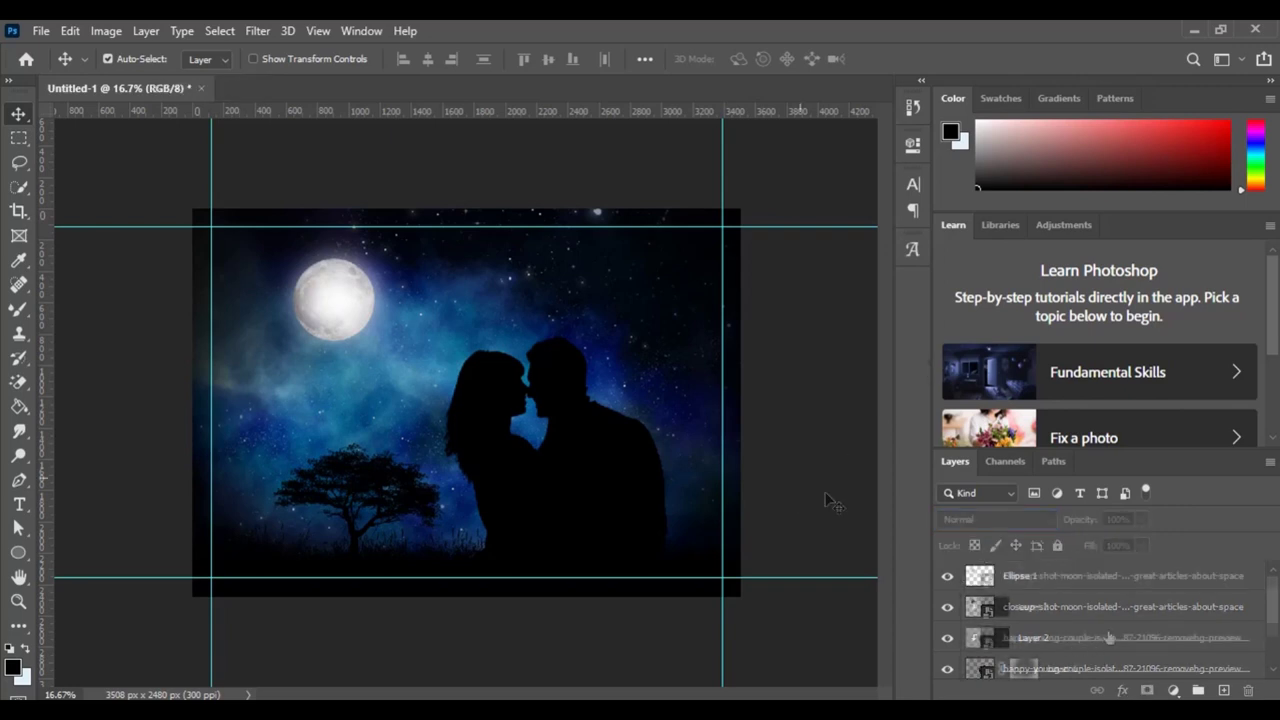
scroll(1034, 637, "down", 3)
left_click(947, 607)
left_click(947, 607)
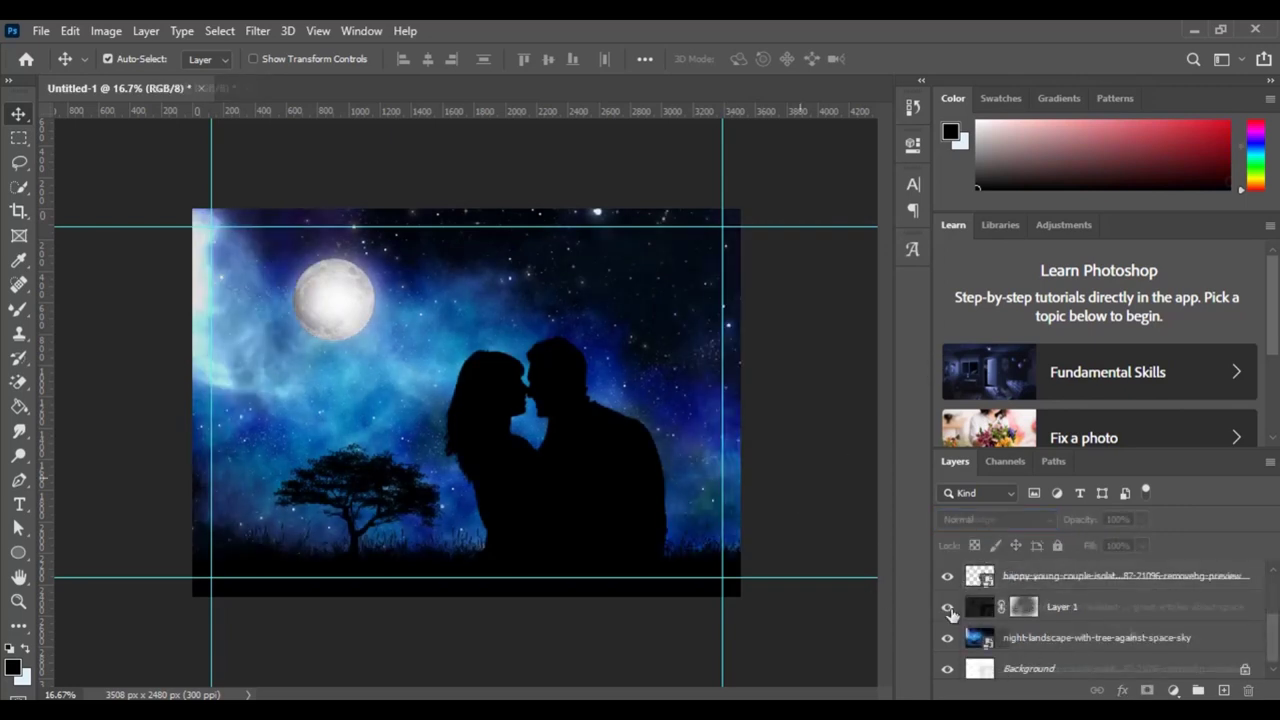
left_click(1173, 690)
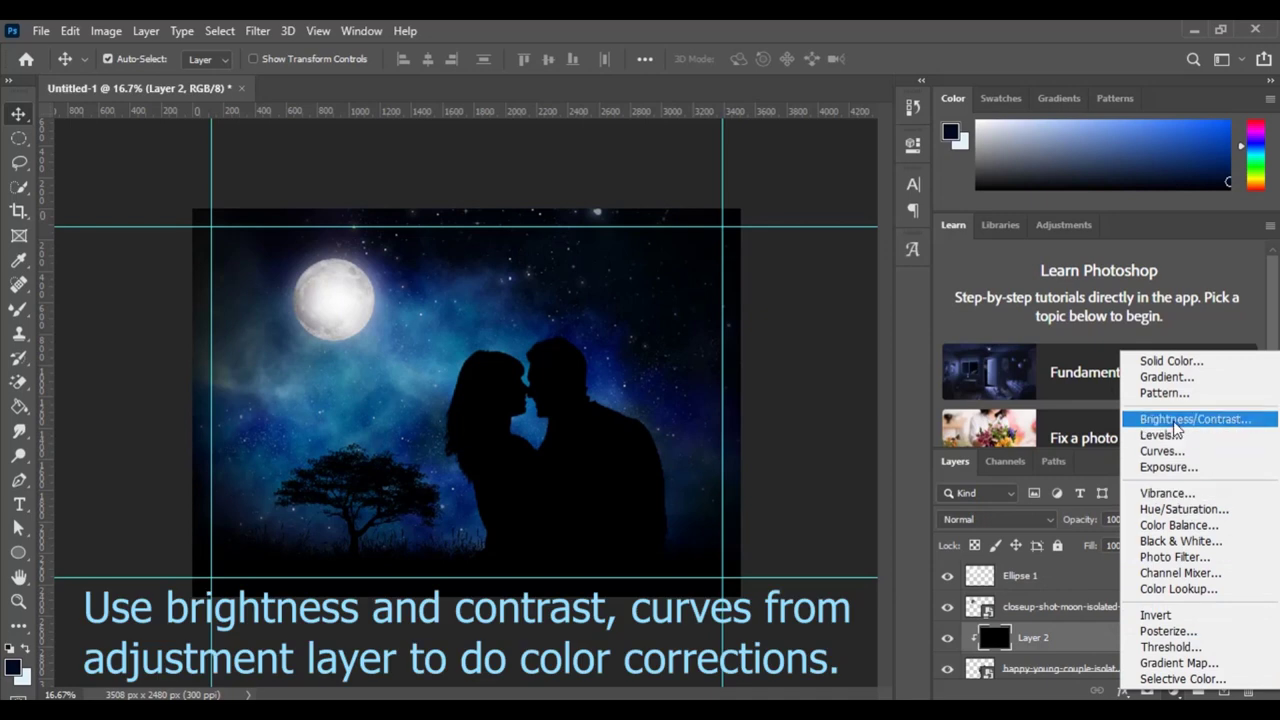
Add a Brightness/Contrast adjustment layer with brightness raised to 19
left_click(1180, 419)
mouse_move(755, 252)
left_mouse_down()
mouse_move(767, 254)
mouse_move(737, 291)
left_mouse_up()
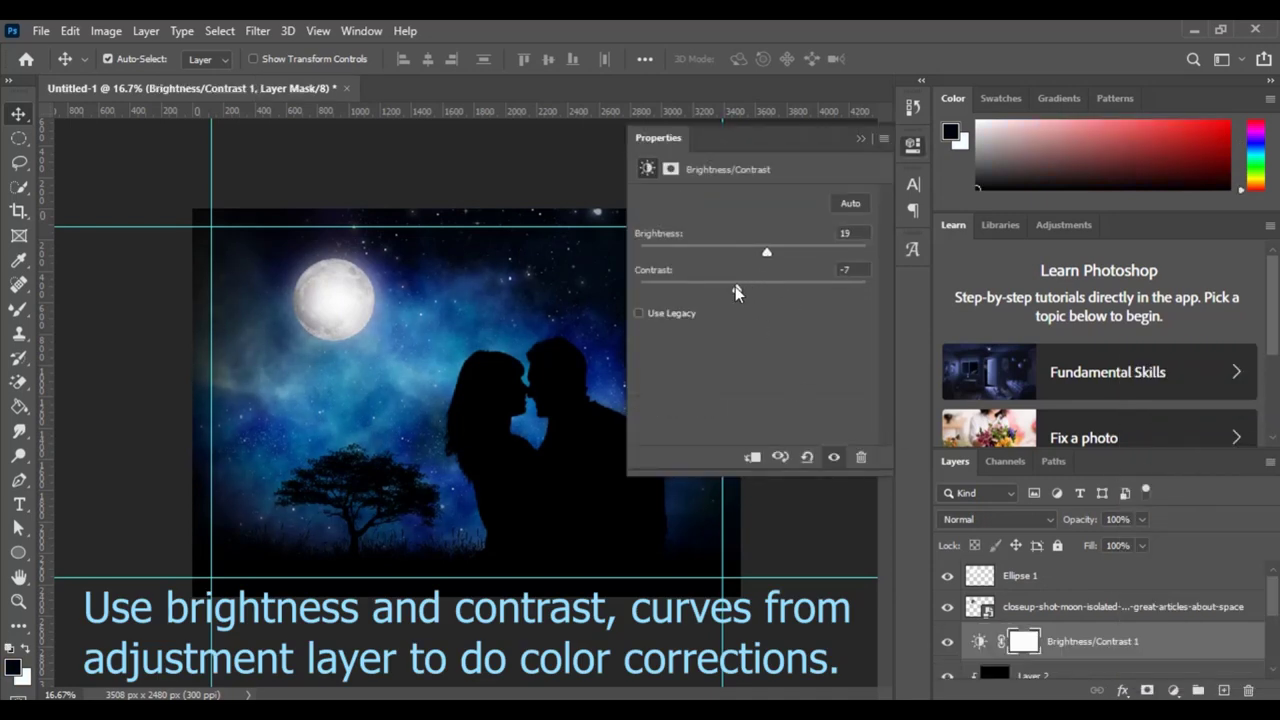
left_click(862, 140)
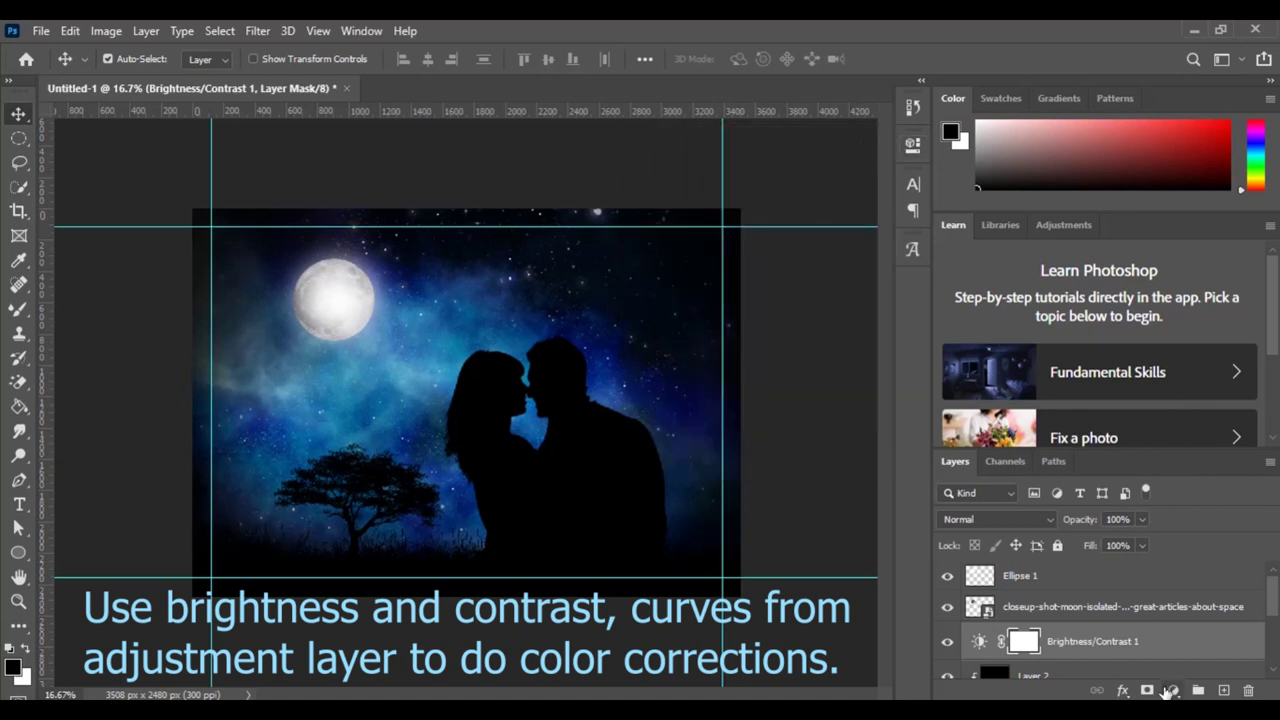
Add a Curves adjustment layer with an upper curve point raised to brighten highlights
left_click(1170, 690)
left_click(1145, 448)
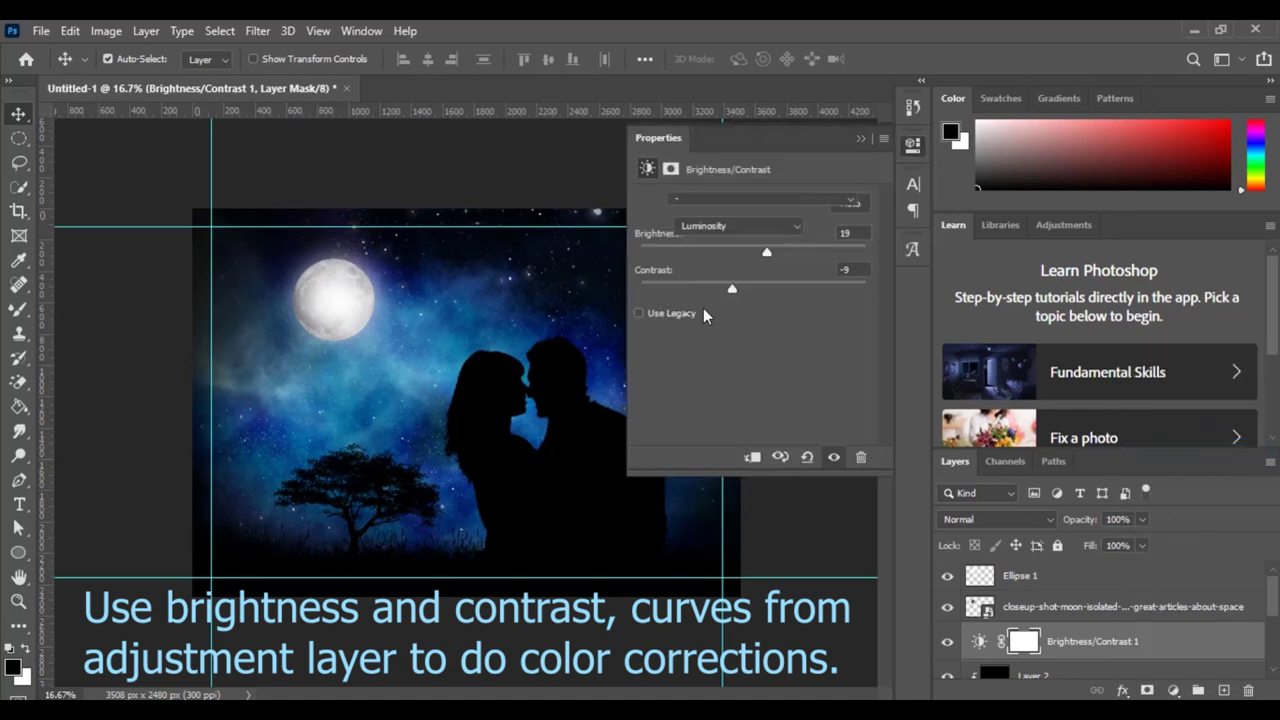
left_click_drag(771, 333, 762, 331)
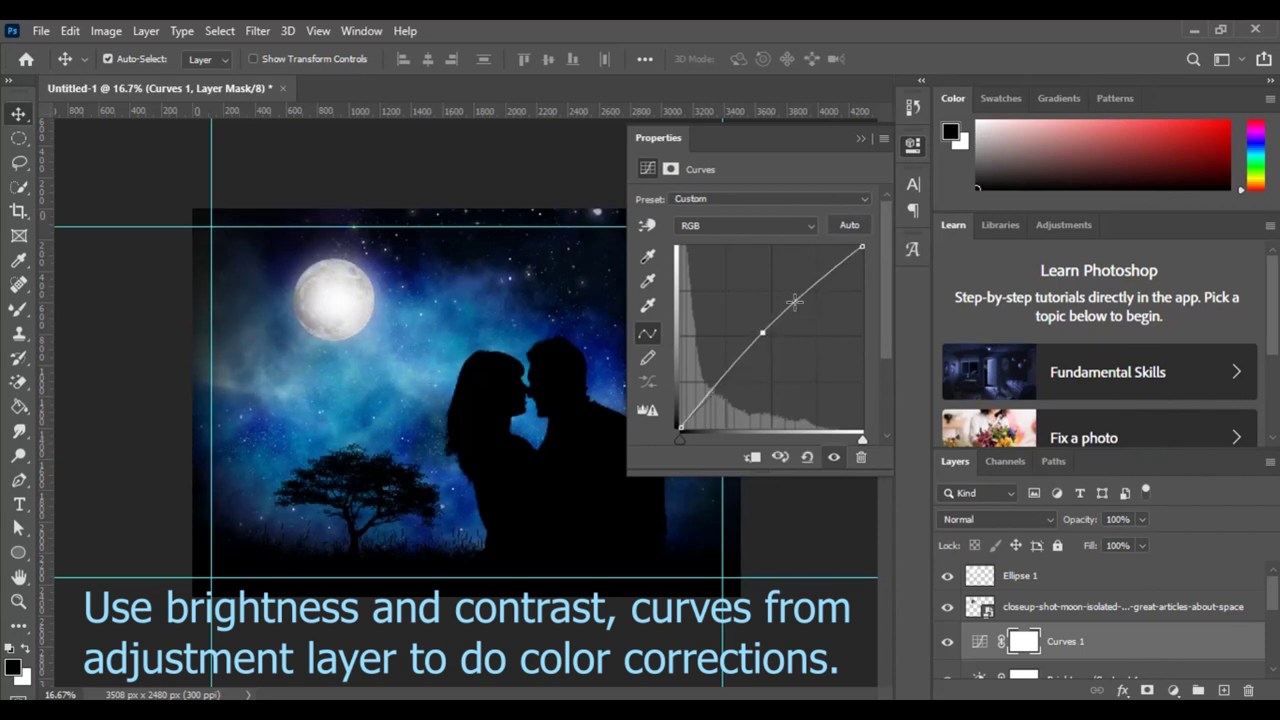
left_click_drag(797, 291, 805, 286)
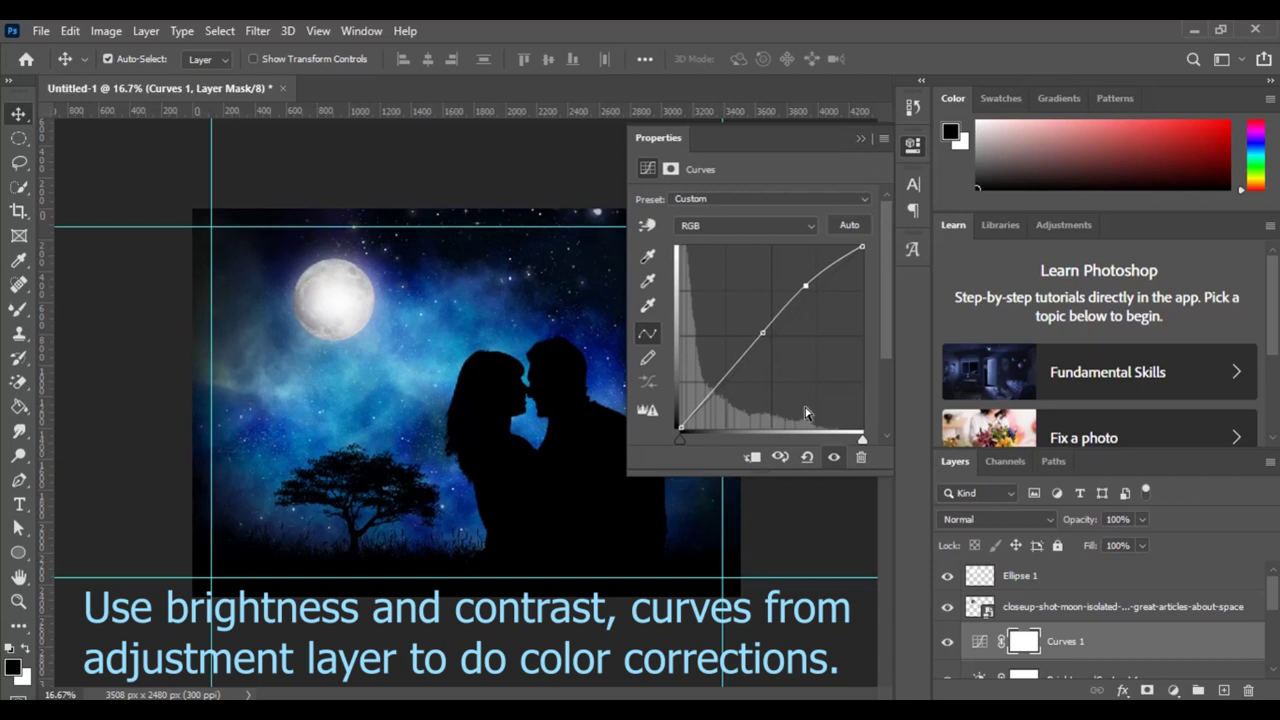
left_click(860, 138)
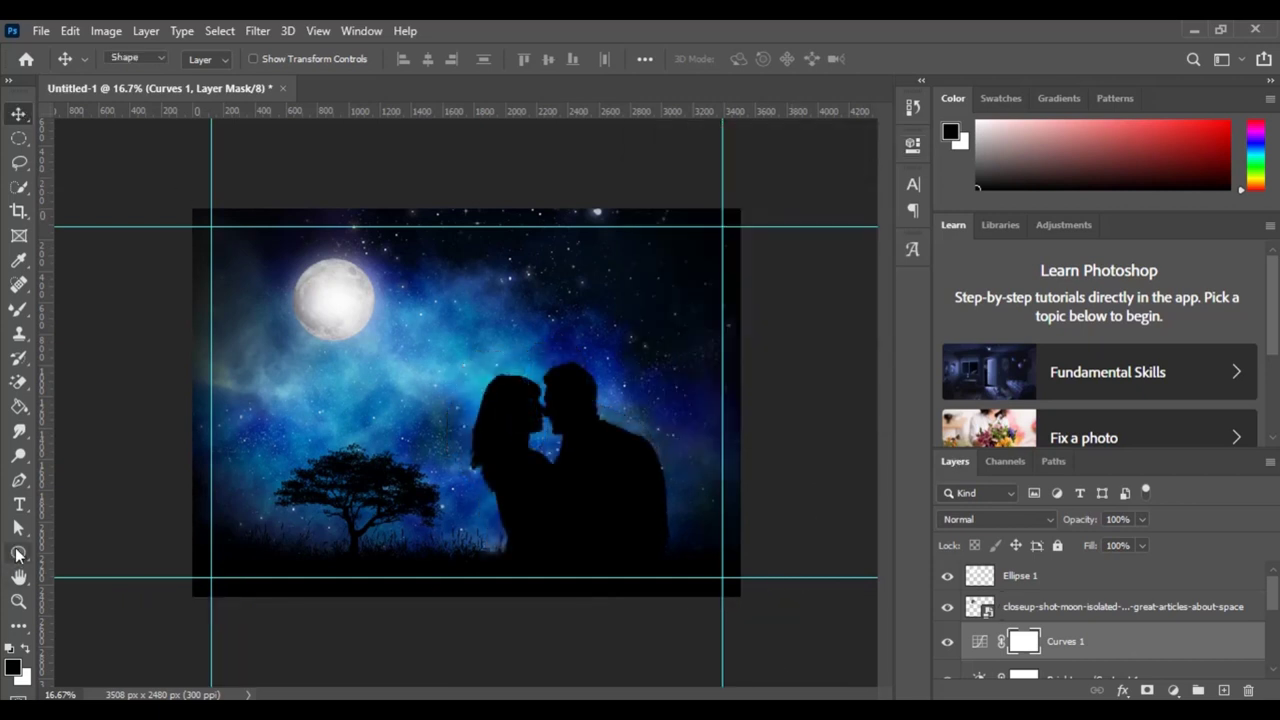
Draw a white-filled circle and centre it behind the moon
key("u")
left_click(208, 59)
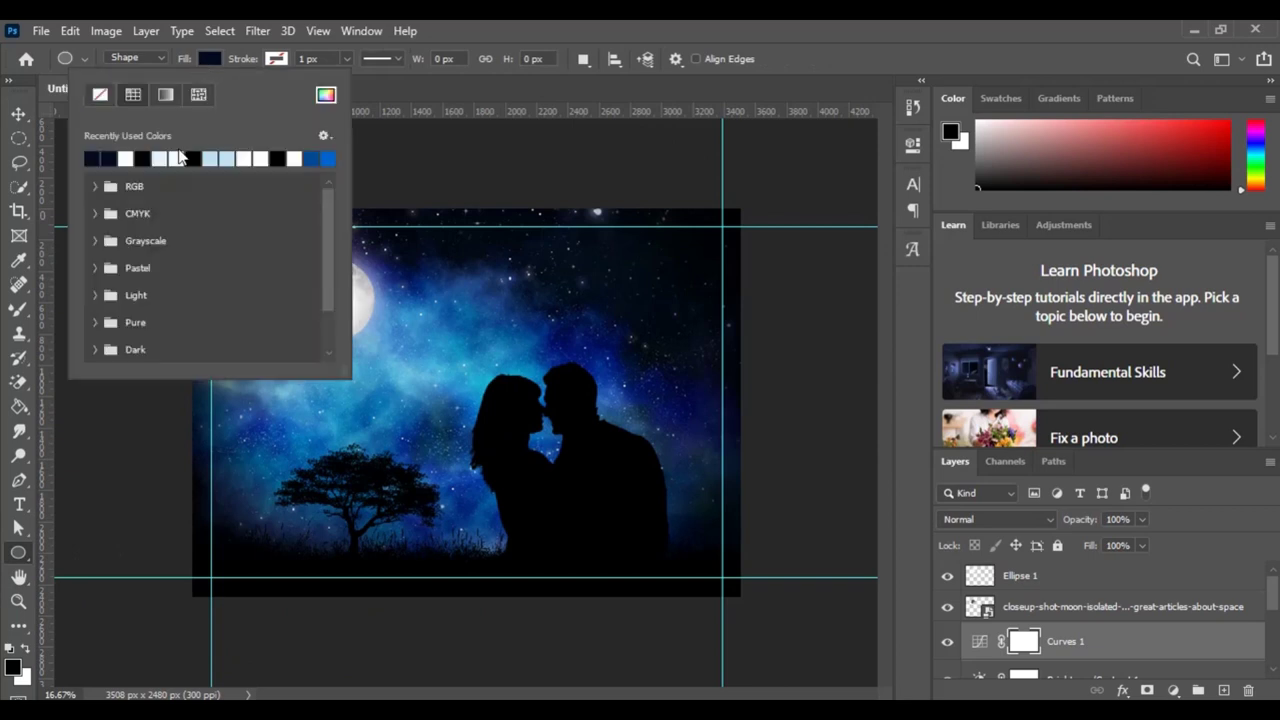
left_click(125, 158)
left_click(200, 59)
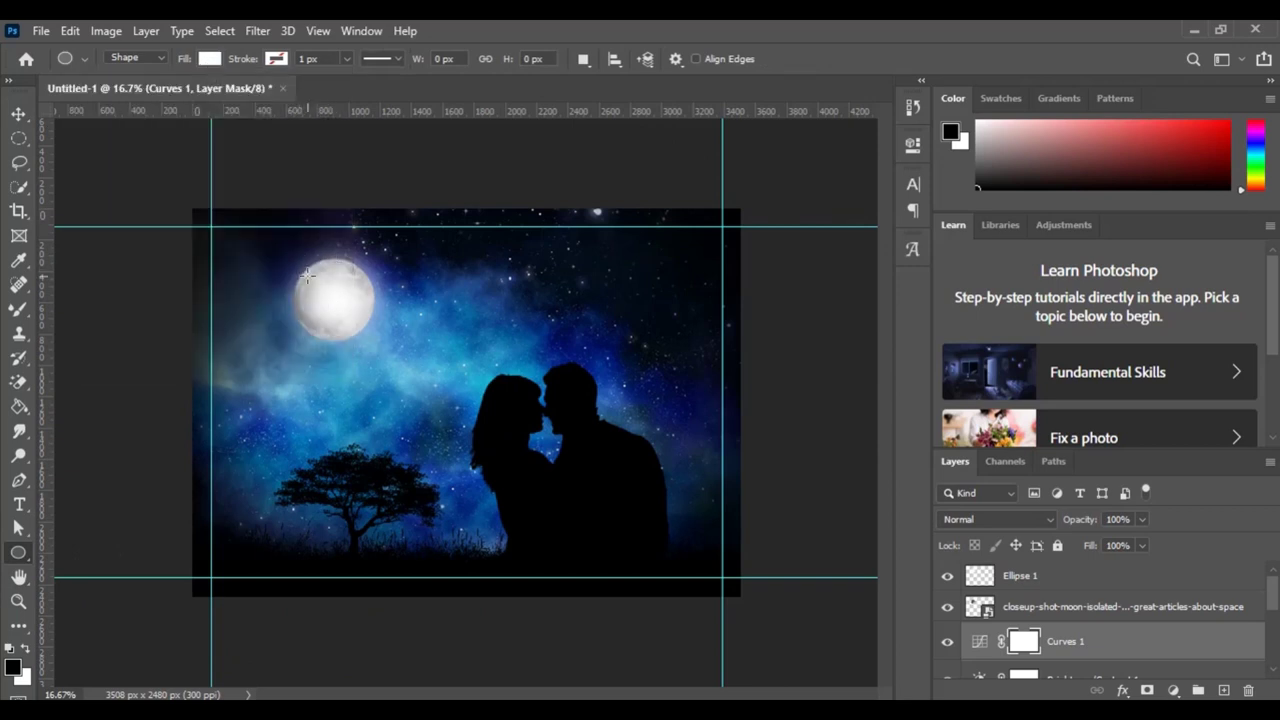
left_click_drag(332, 291, 440, 397)
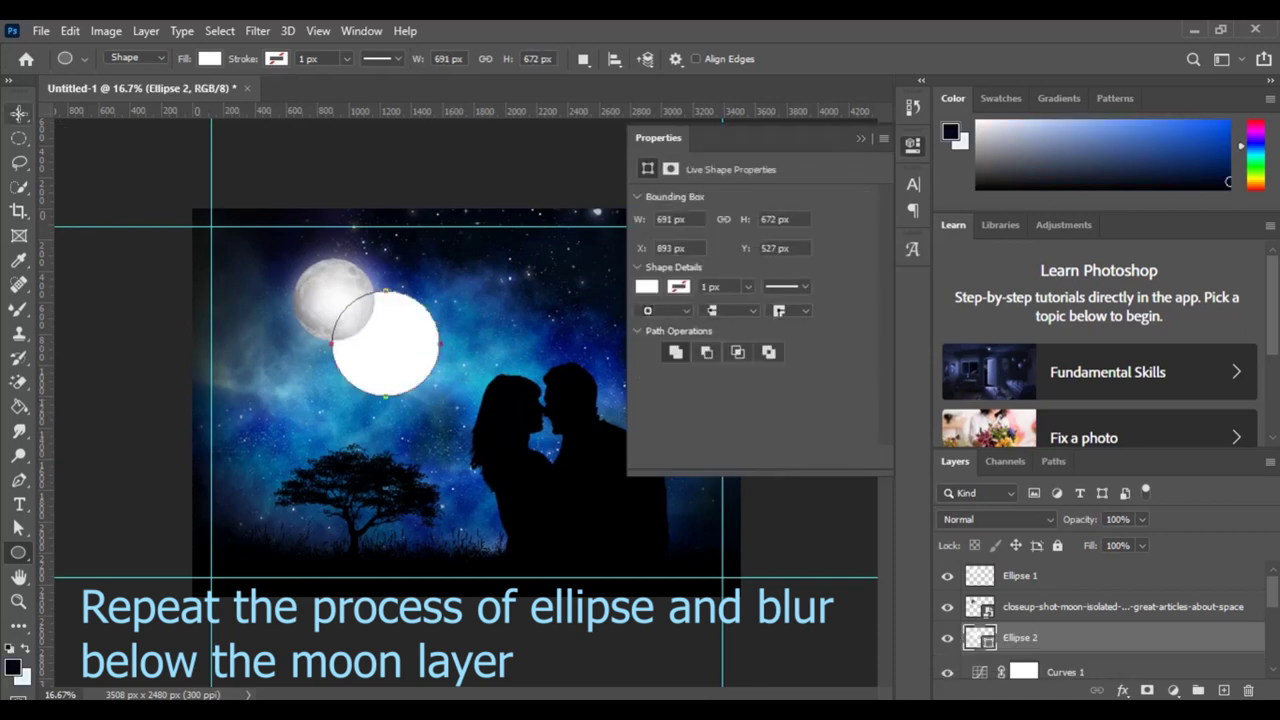
key("v")
left_click_drag(404, 358, 351, 316)
key("Right")
key("Right")
key("Right")
key("Down")
key("Down")
key("Down")
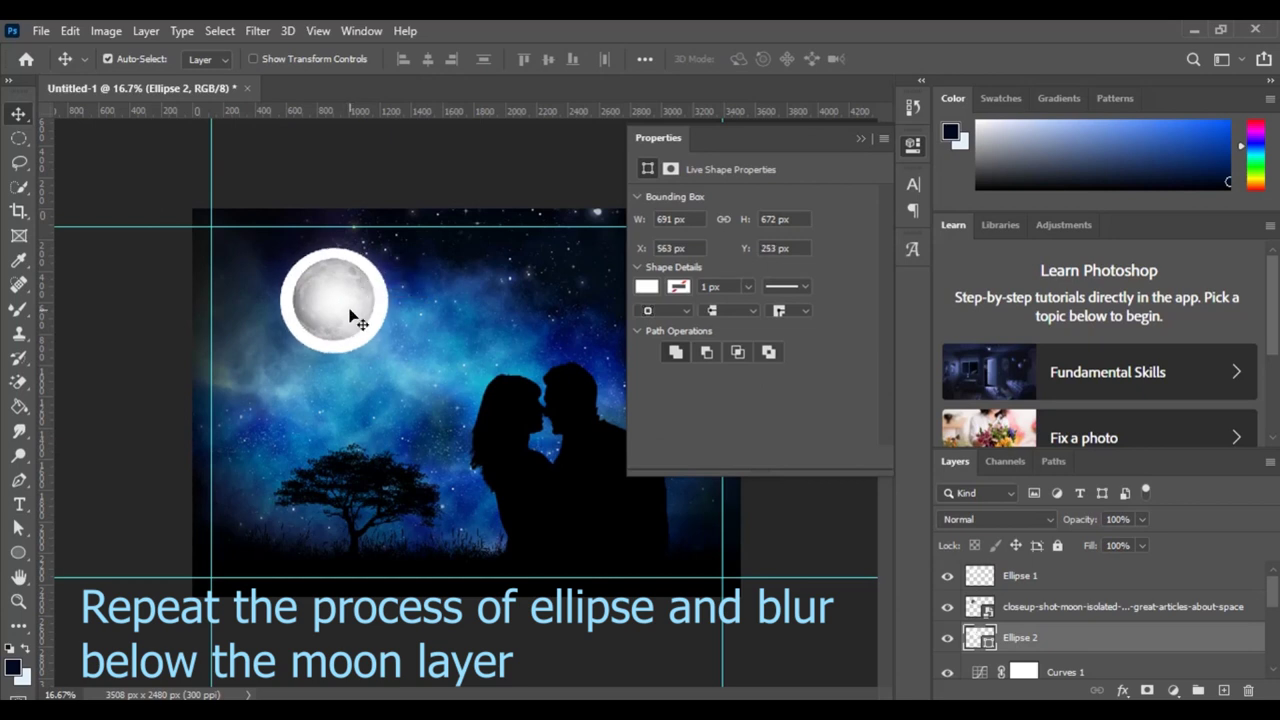
left_click(859, 138)
Rasterize the circle layer and apply a 286.1-pixel Gaussian Blur
right_click(1136, 645)
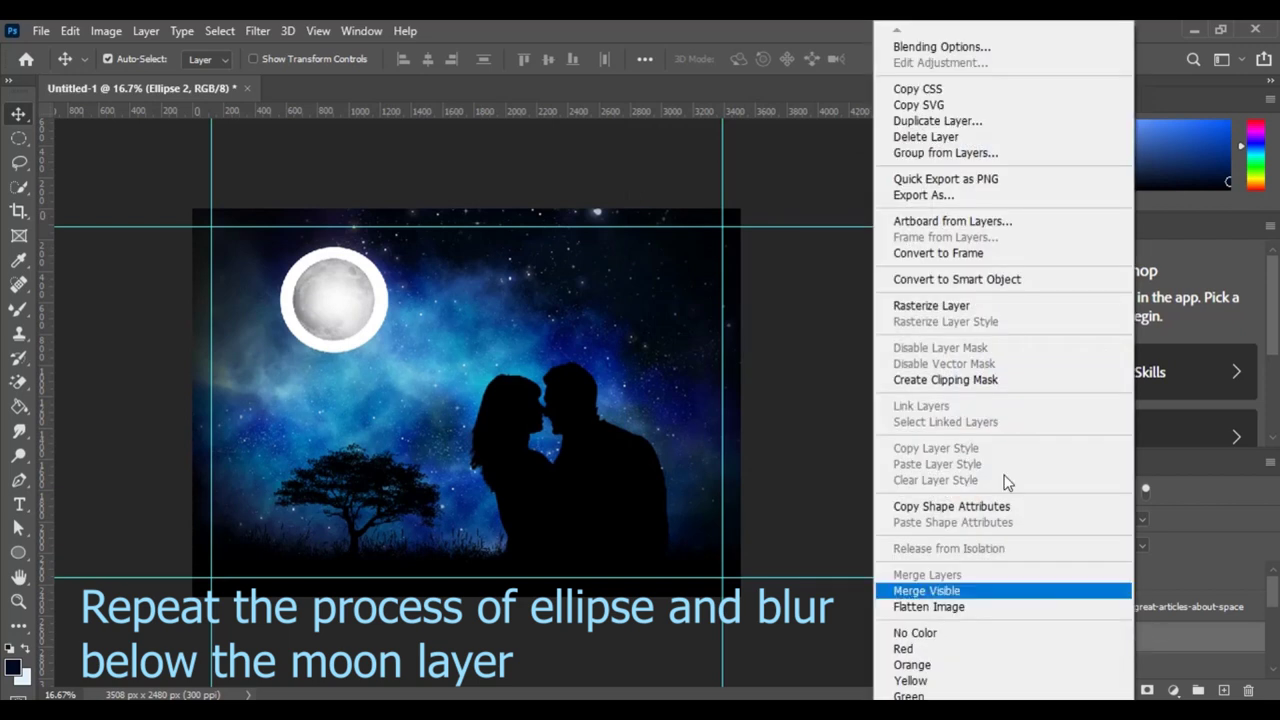
left_click(960, 300)
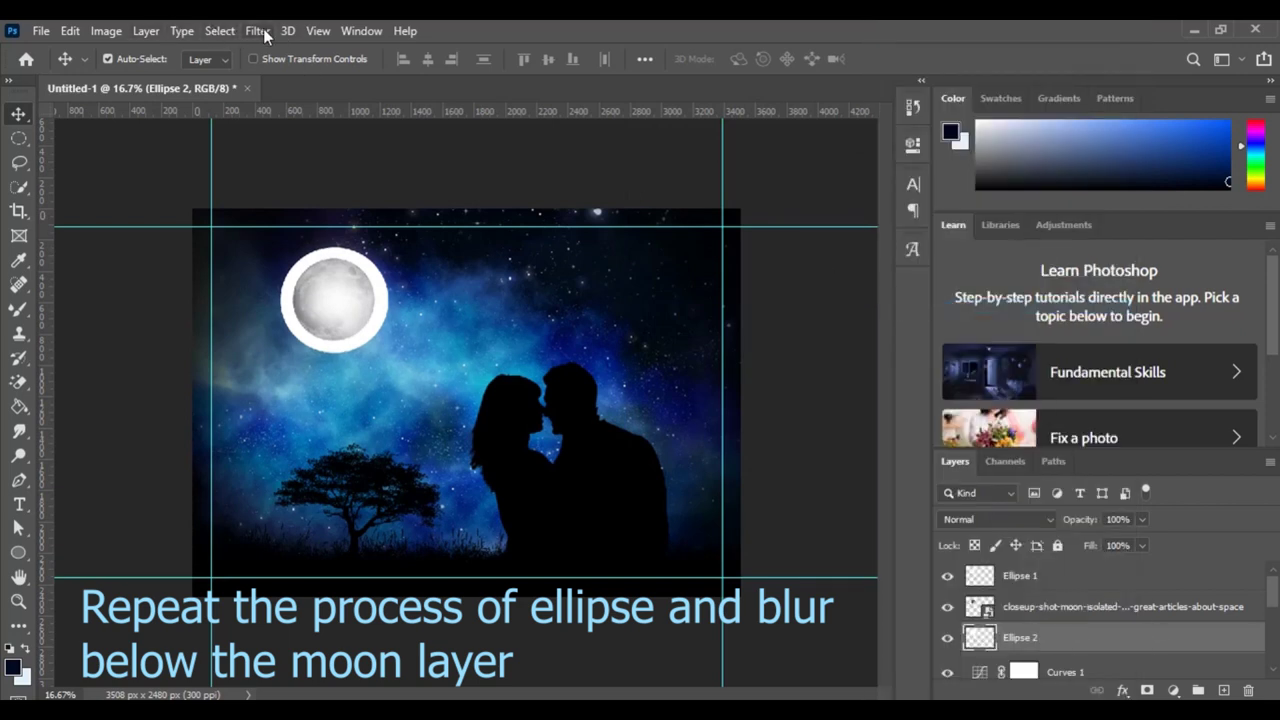
left_click(257, 30)
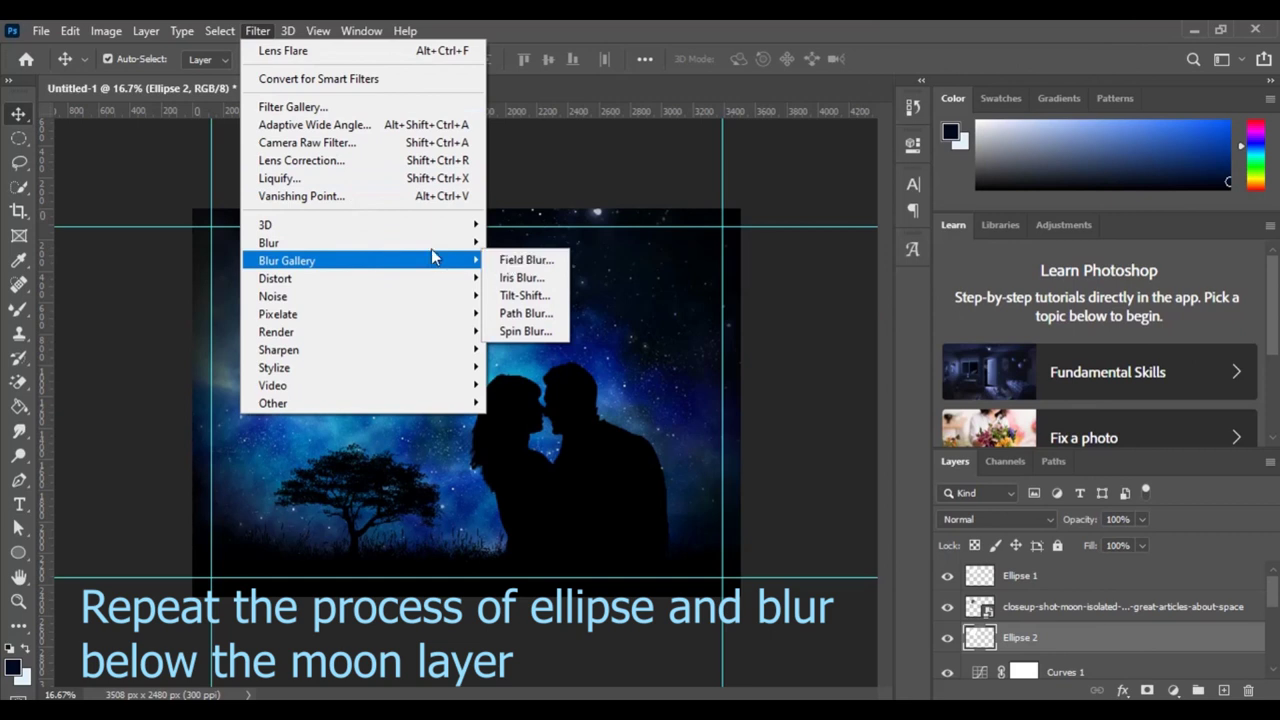
mouse_move(290, 243)
left_click(540, 314)
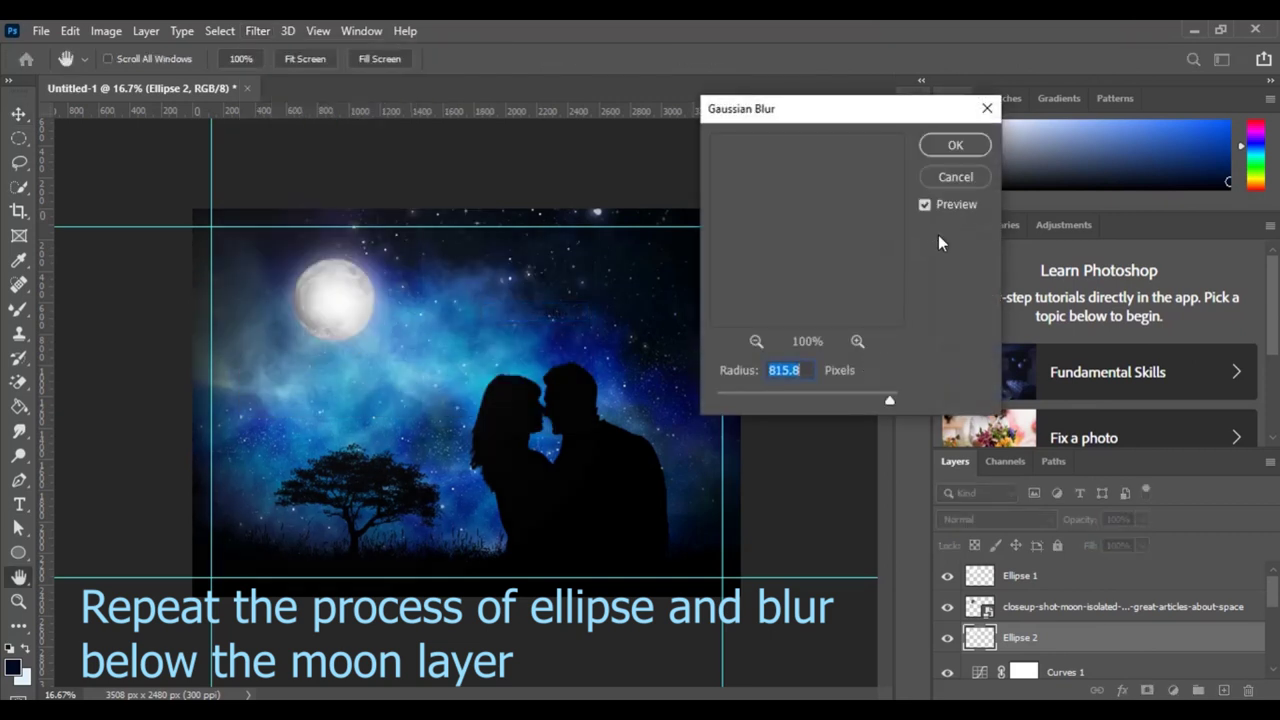
left_click_drag(895, 399, 866, 398)
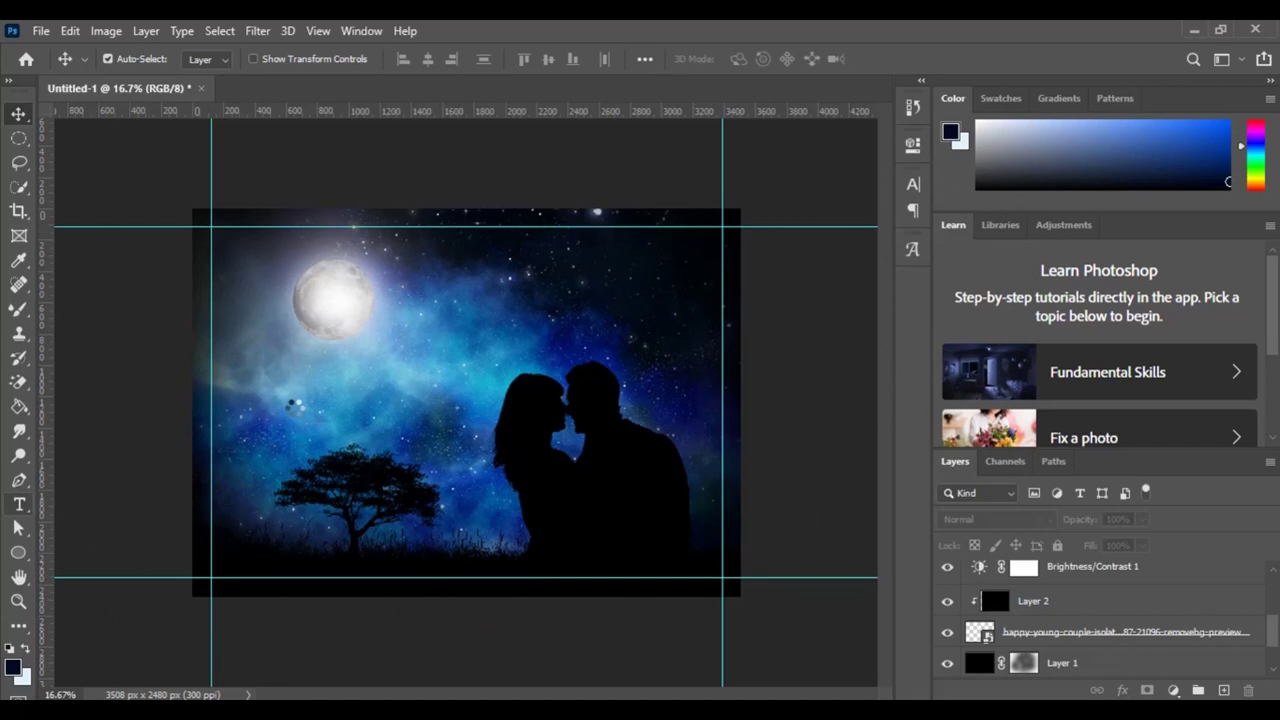
Type the white 29 pt greeting HAPPY VALENTINE'S DAY above the tree, split onto two lines
key("t")
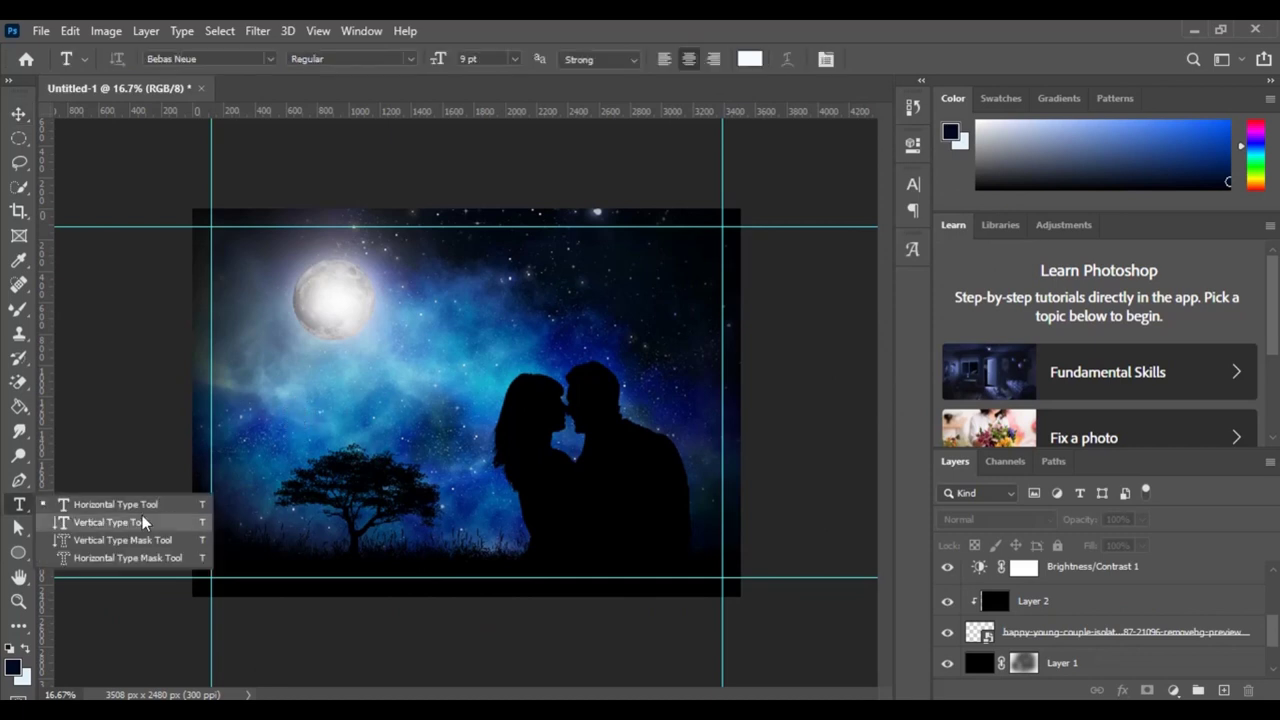
left_click(145, 503)
left_click(265, 427)
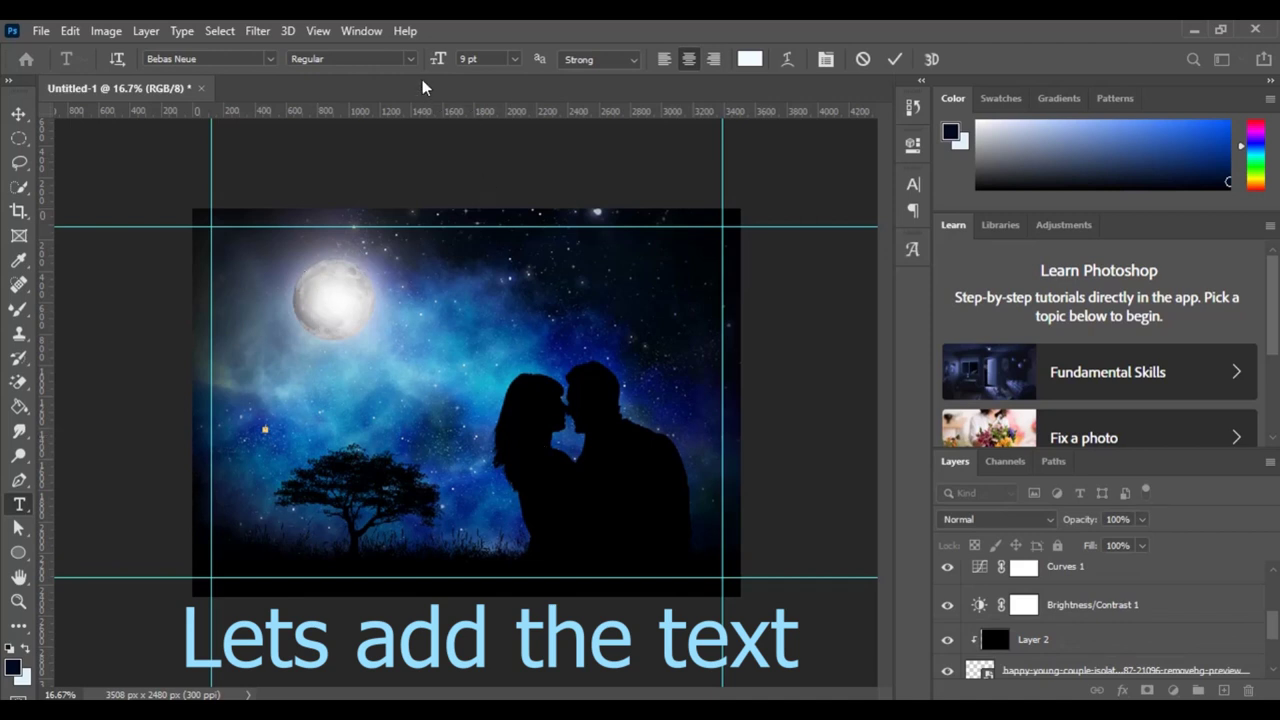
left_click(456, 59)
key("Return")
type("HAPPY")
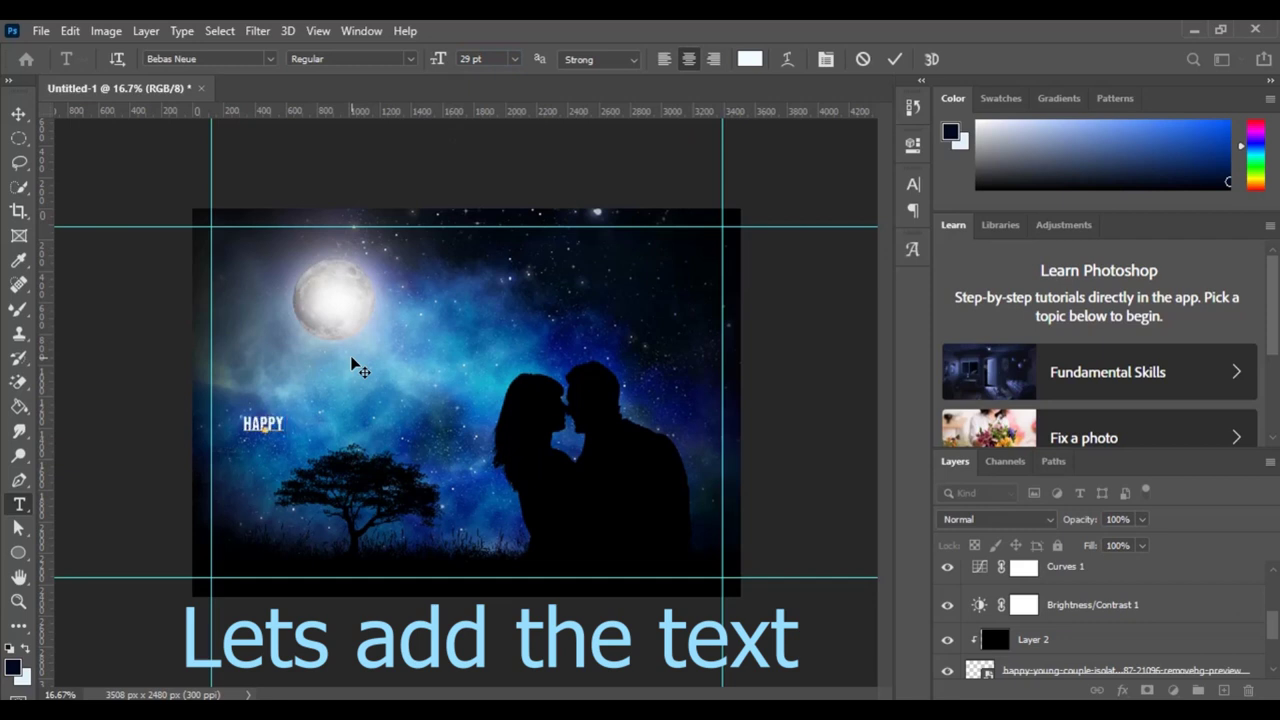
type(" VALENTINES")
key("BackSpace")
type("'S")
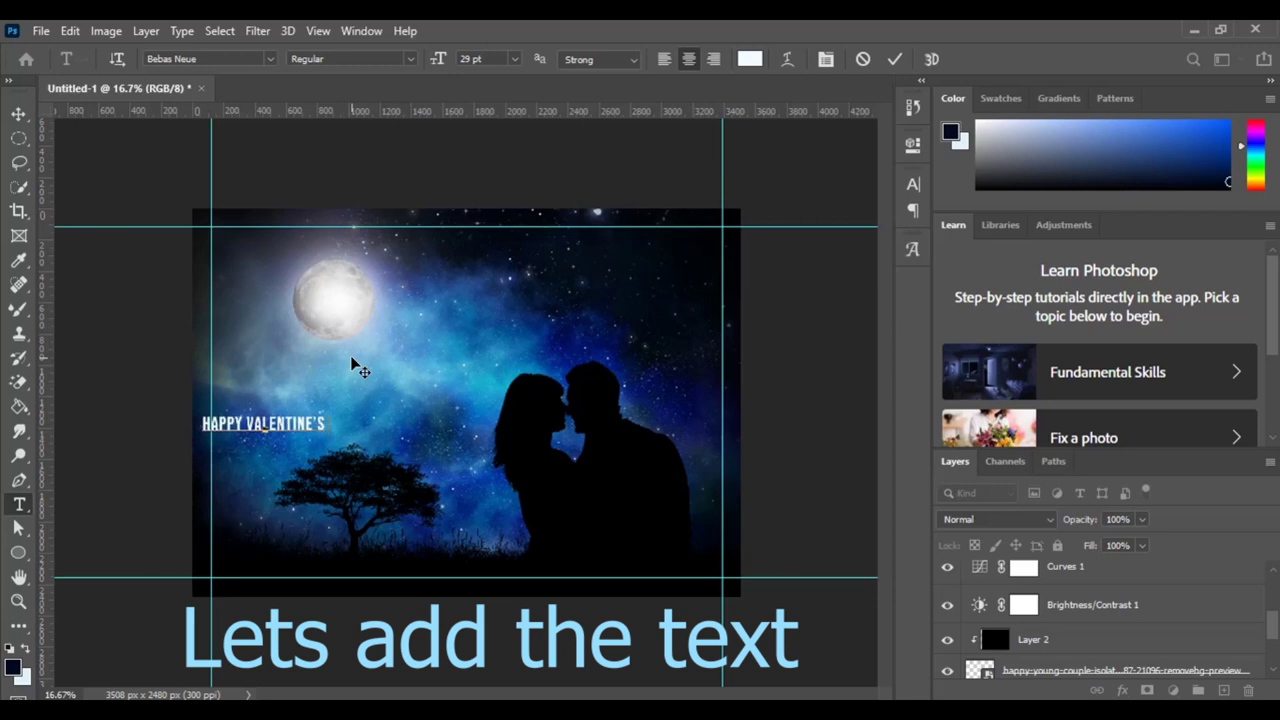
type(" DAY")
left_click(237, 421)
key("Return")
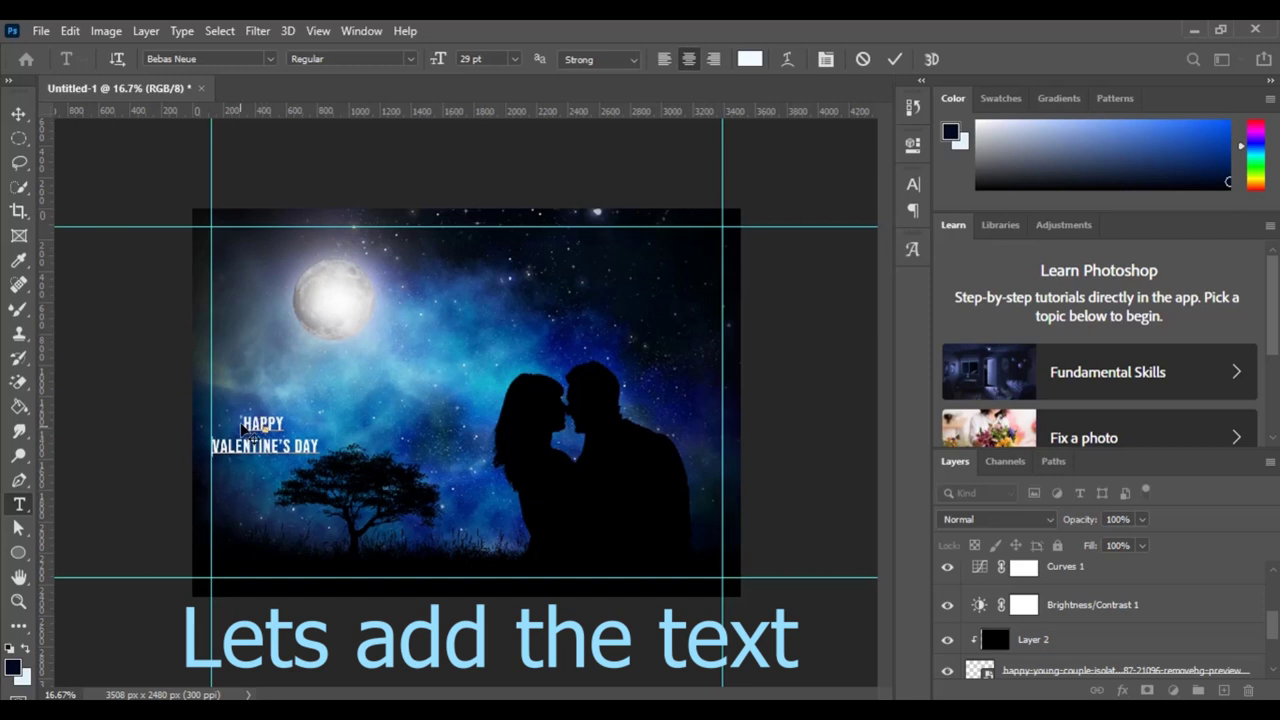
left_click(894, 59)
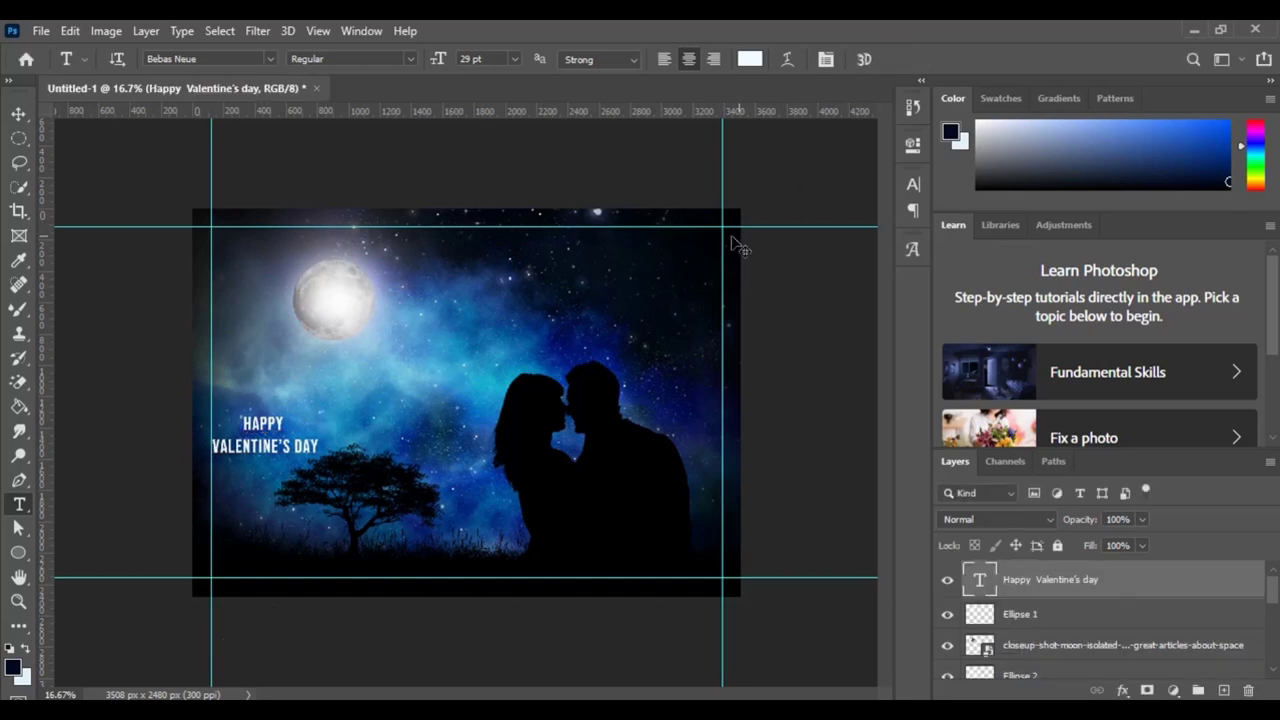
Scale the greeting up to 212.61% and select both lines of its text
key("ctrl+t")
mouse_move(324, 462)
left_mouse_down()
mouse_move(440, 490)
mouse_move(441, 427)
mouse_move(420, 421)
left_mouse_up()
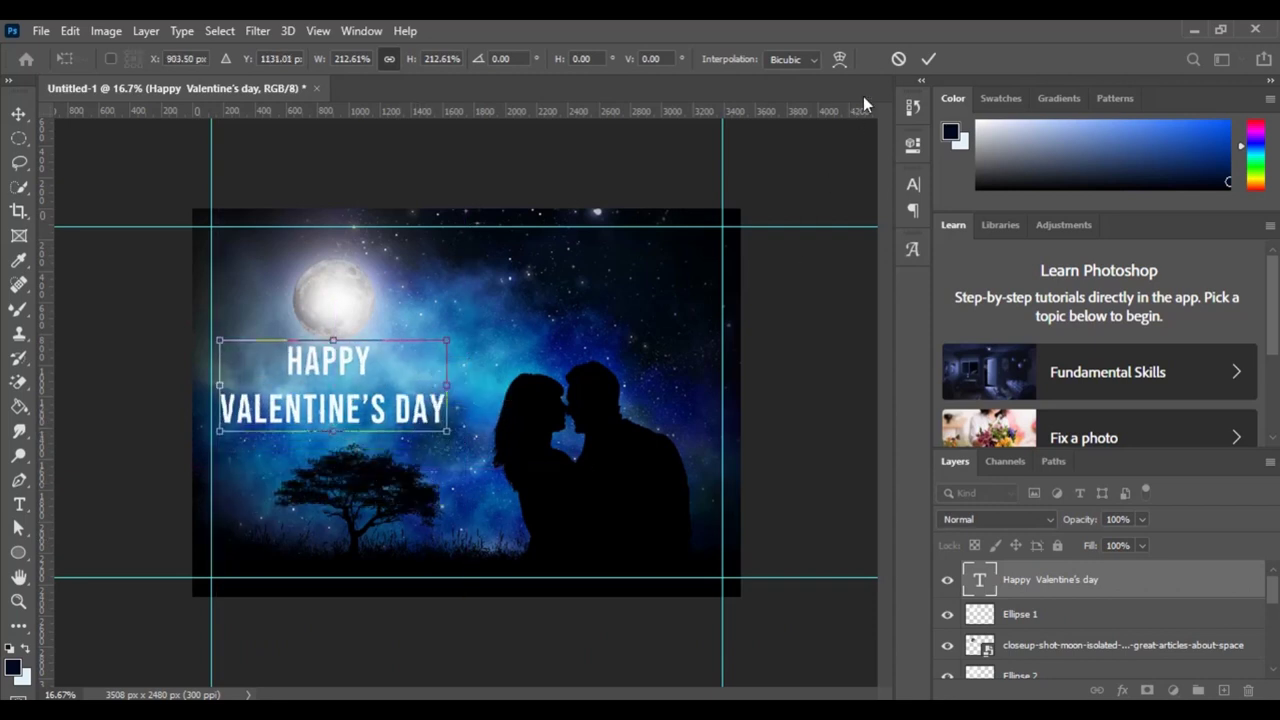
left_click(927, 59)
double_click(284, 370)
left_click_drag(284, 370, 380, 368)
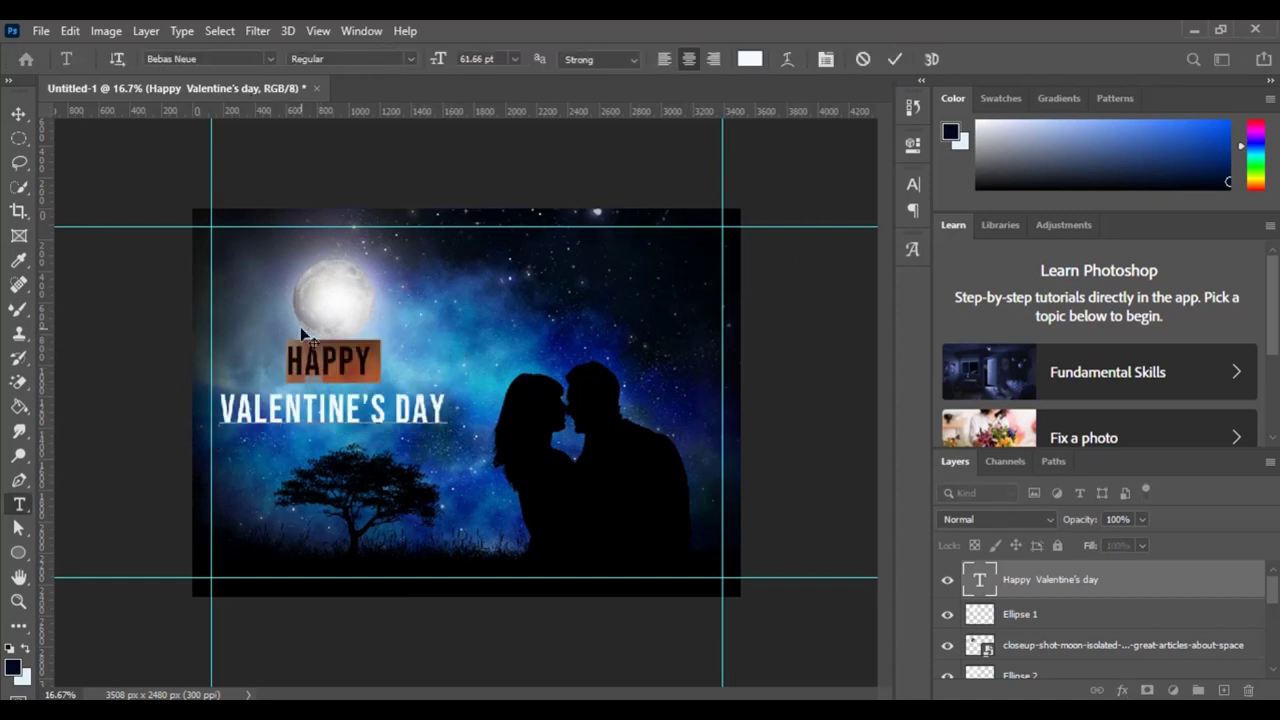
left_click_drag(287, 358, 469, 438)
Set the greeting in Edwardian Script ITC and turn off All Caps
left_click(270, 59)
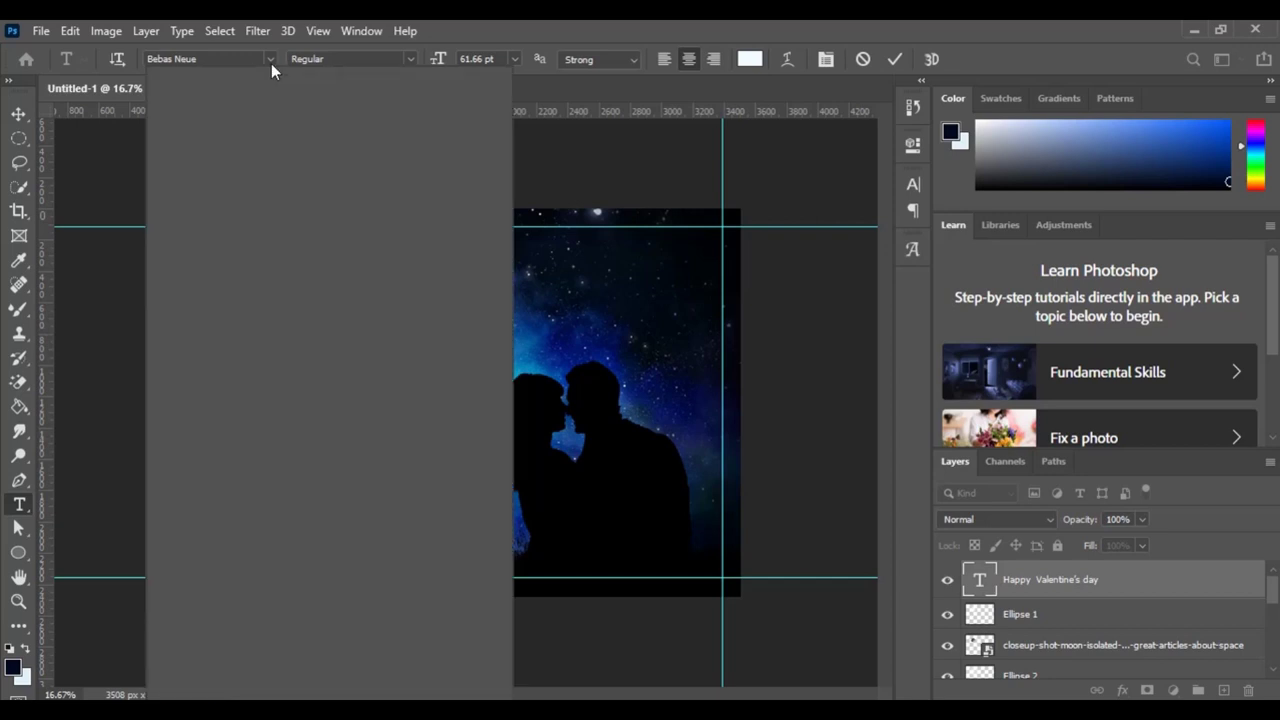
key("Down")
key("Down")
key("Down")
key("Down")
key("Down")
key("Down")
key("Down")
scroll(343, 447, "down", 1)
scroll(343, 447, "down", 1)
scroll(343, 447, "down", 2)
key("Down")
key("Down")
key("Down")
scroll(343, 447, "down", 1)
key("Down")
key("Down")
key("Down")
scroll(323, 457, "down", 1)
scroll(323, 460, "down", 1)
scroll(322, 462, "down", 1)
scroll(323, 462, "down", 1)
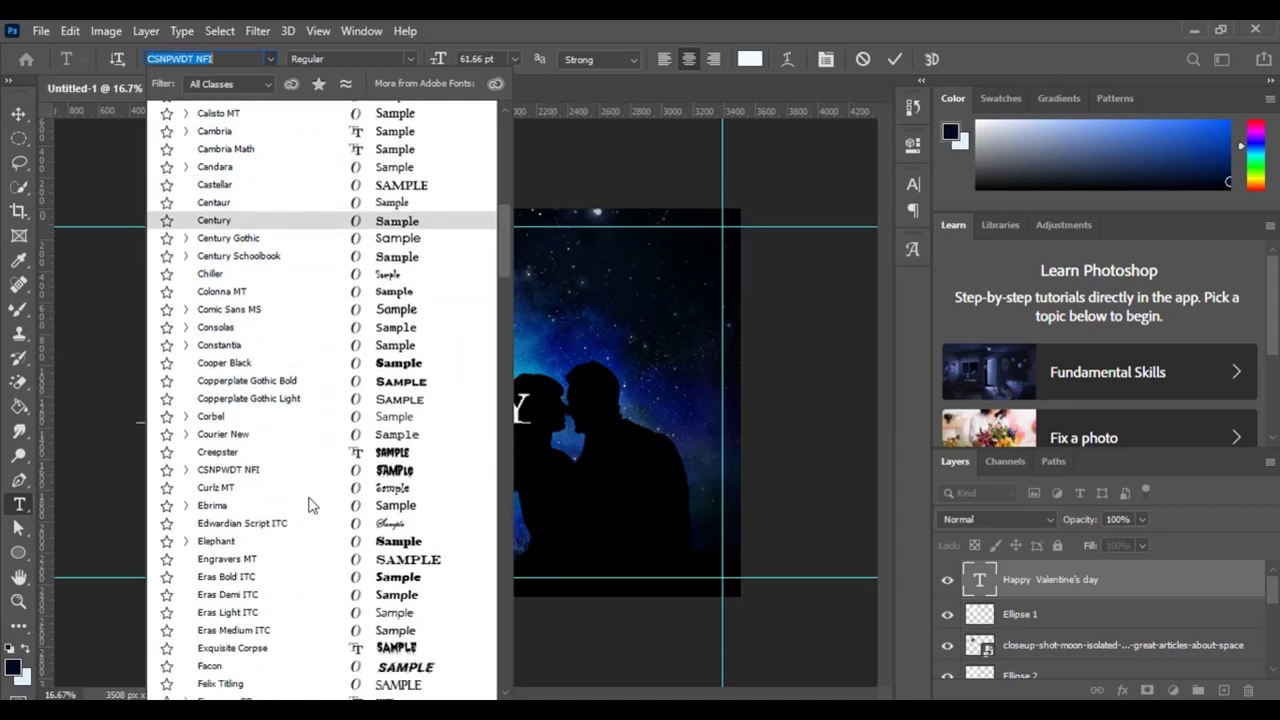
left_click(289, 523)
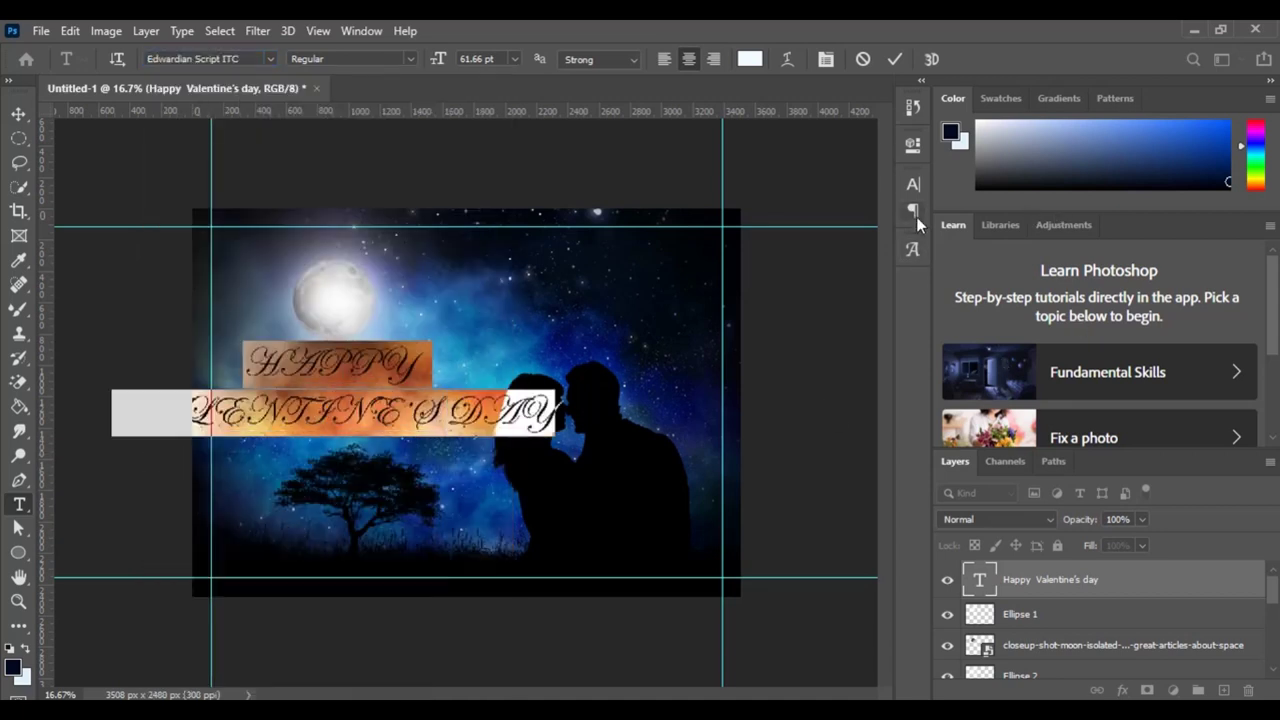
left_click(912, 184)
left_click(759, 334)
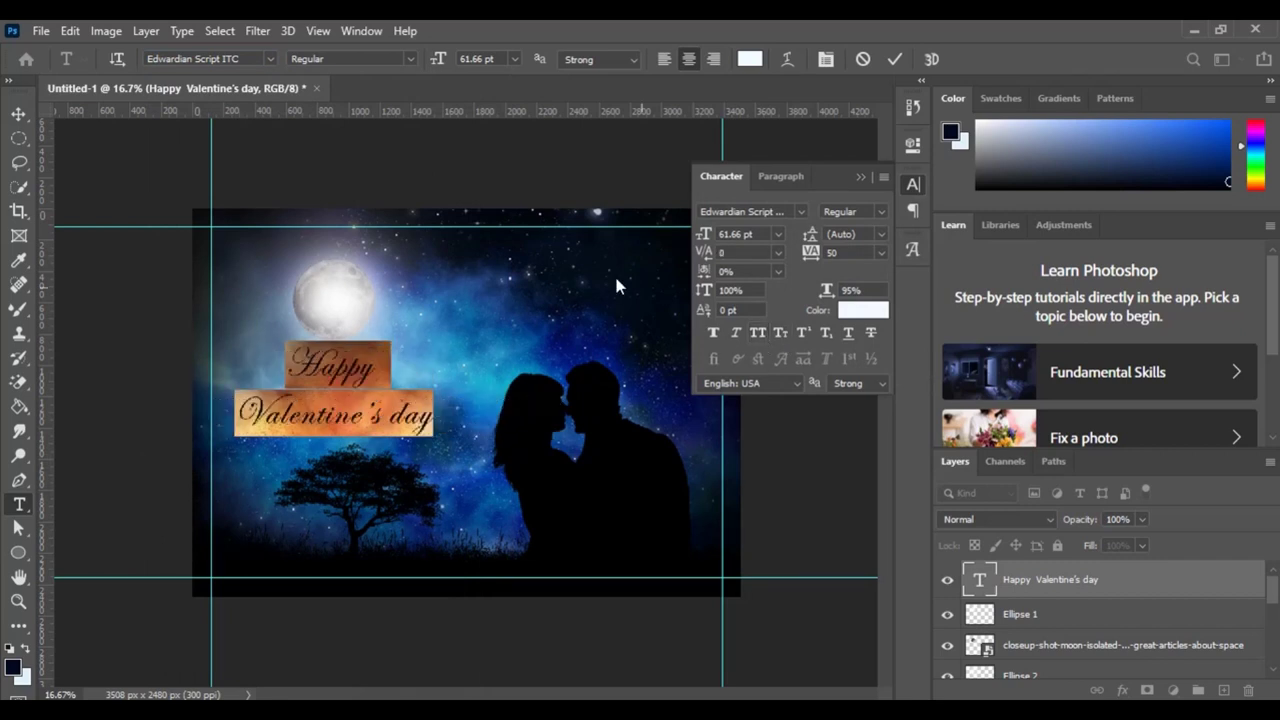
Increase the greeting's font size to 74 pt
left_click(860, 176)
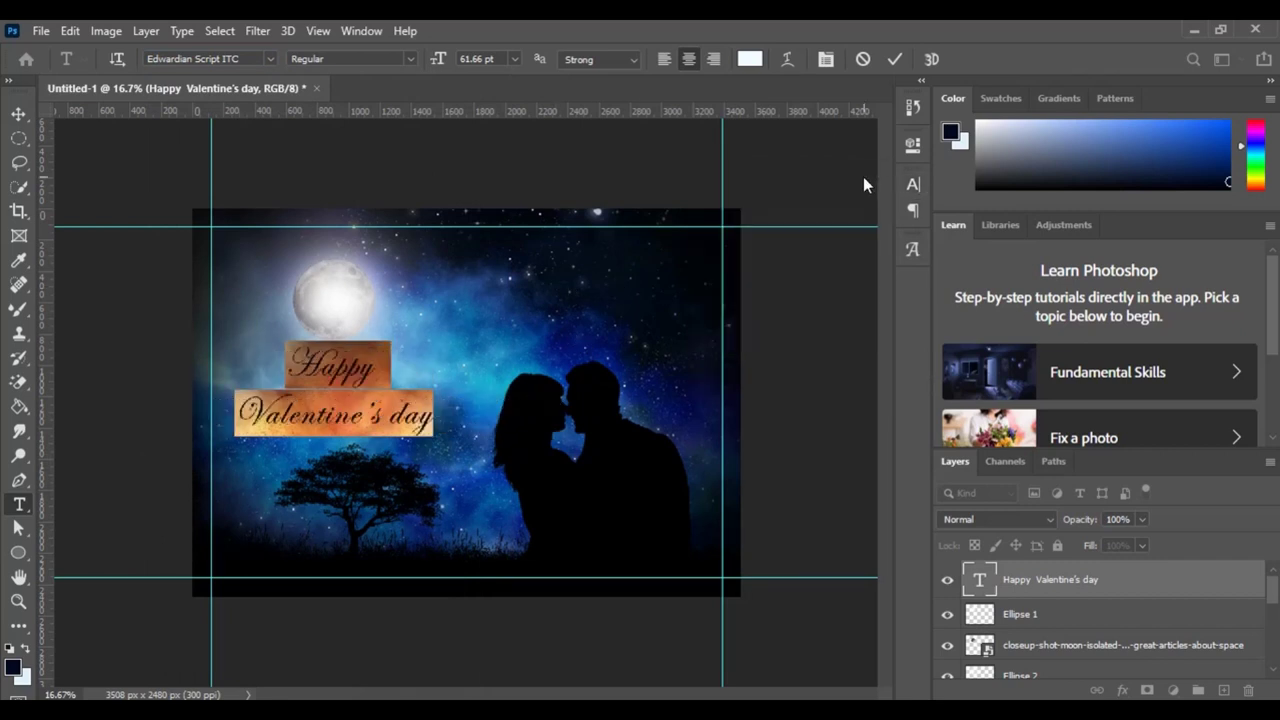
left_click(894, 59)
left_click_drag(287, 365, 433, 425)
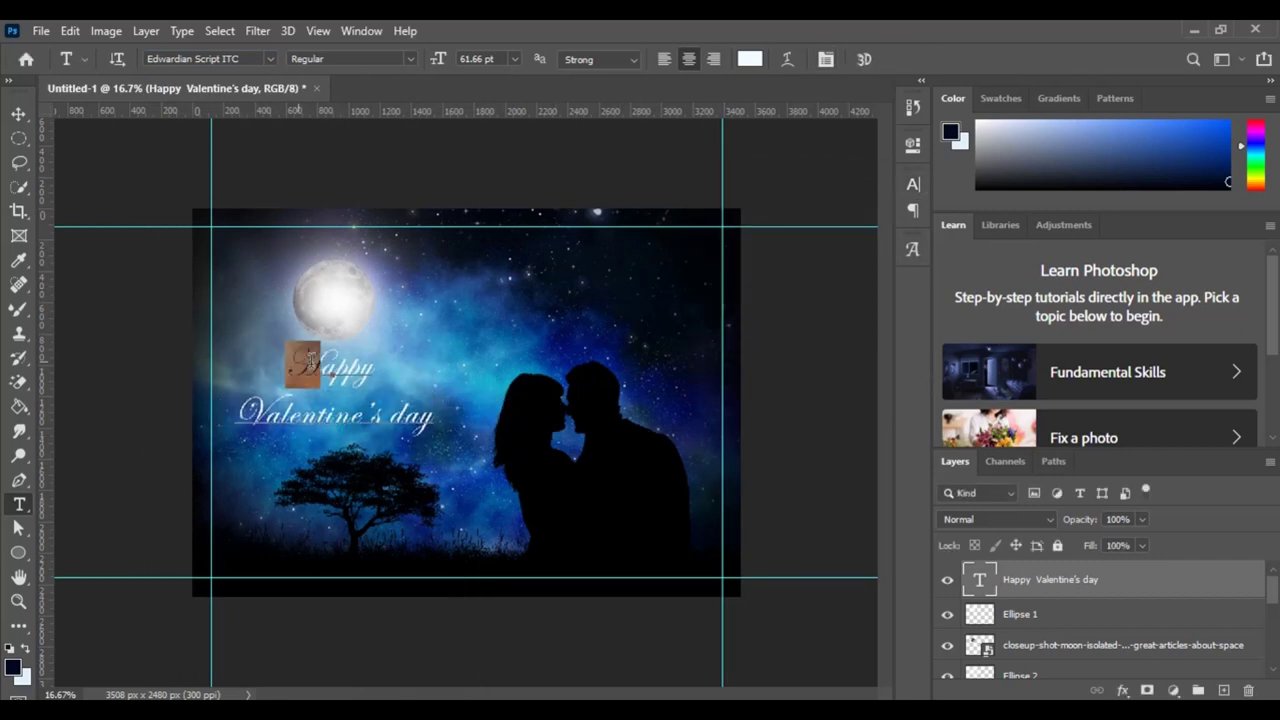
left_click_drag(438, 65, 452, 67)
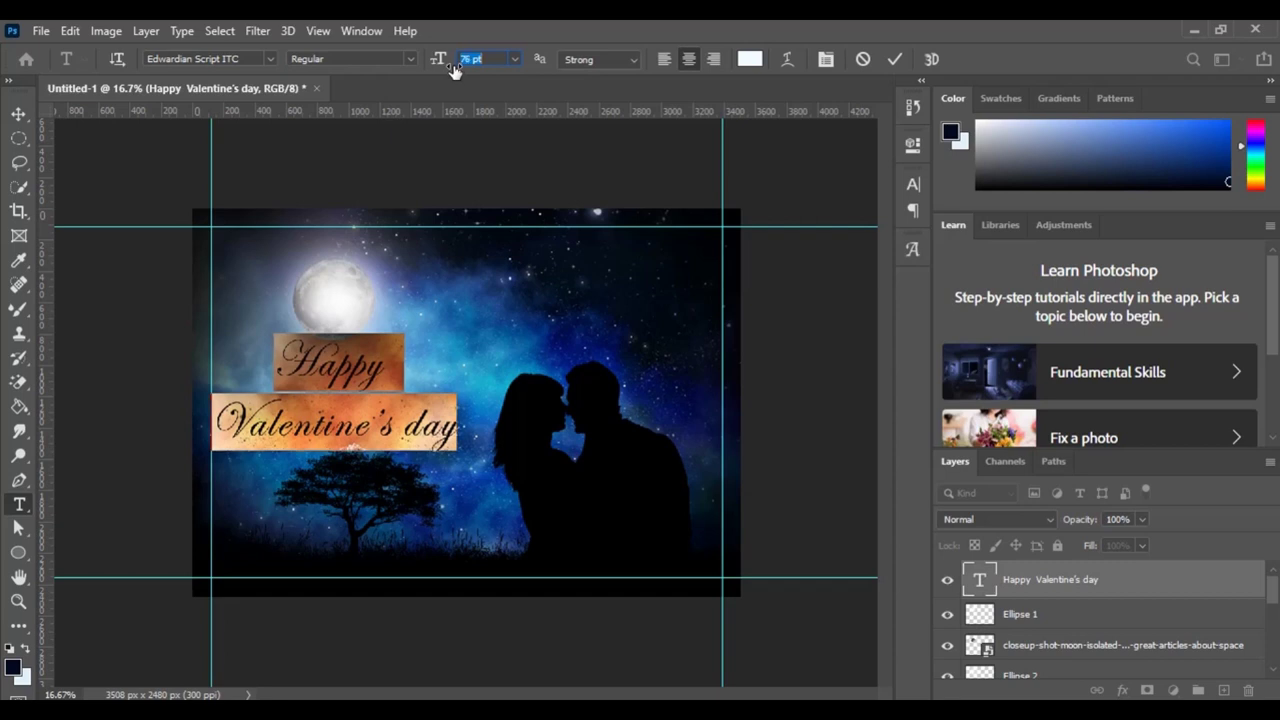
left_click(893, 59)
Set the greeting's tracking to 0 and leading to 67 pt
left_click(290, 364)
key("ctrl+a")
left_click(918, 186)
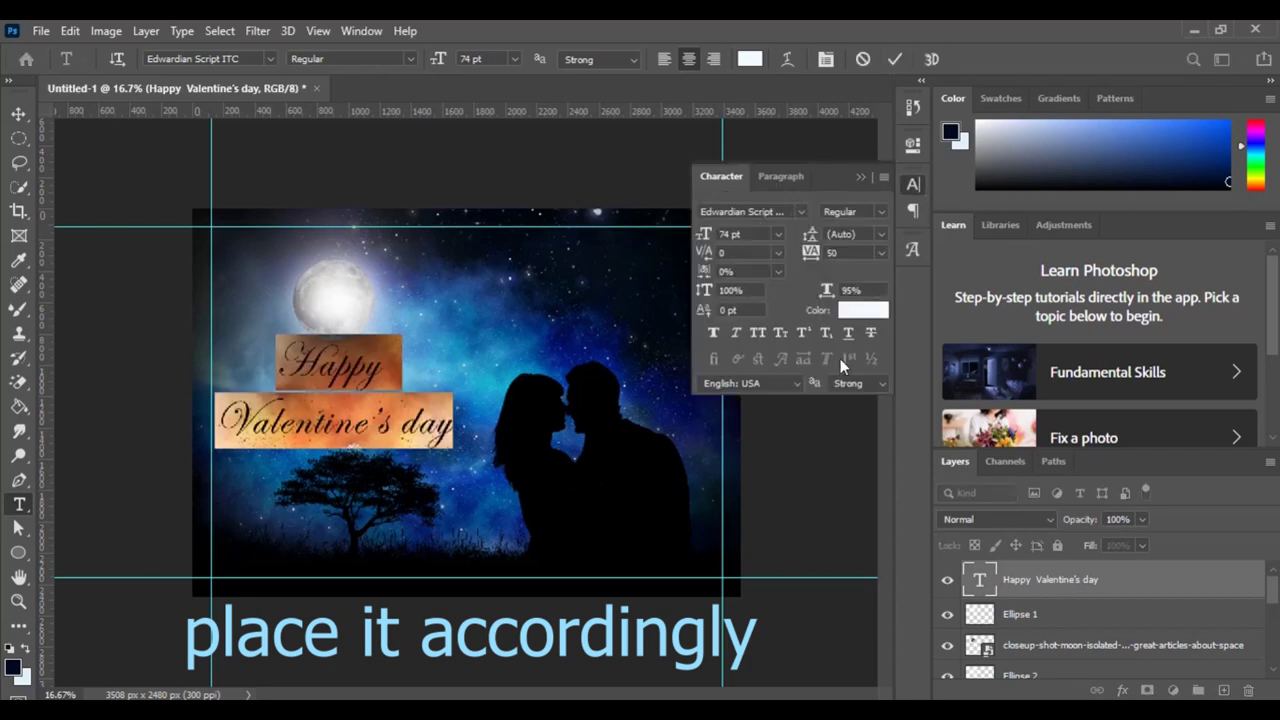
left_click(878, 257)
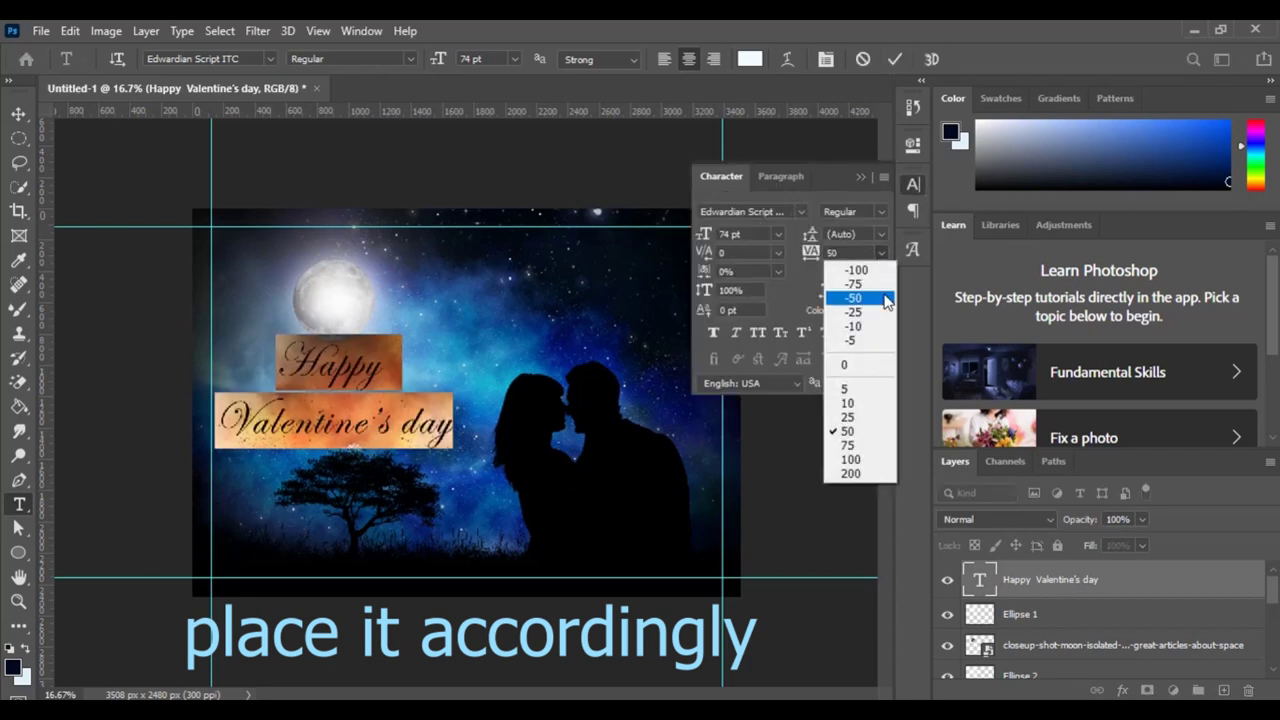
left_click(872, 364)
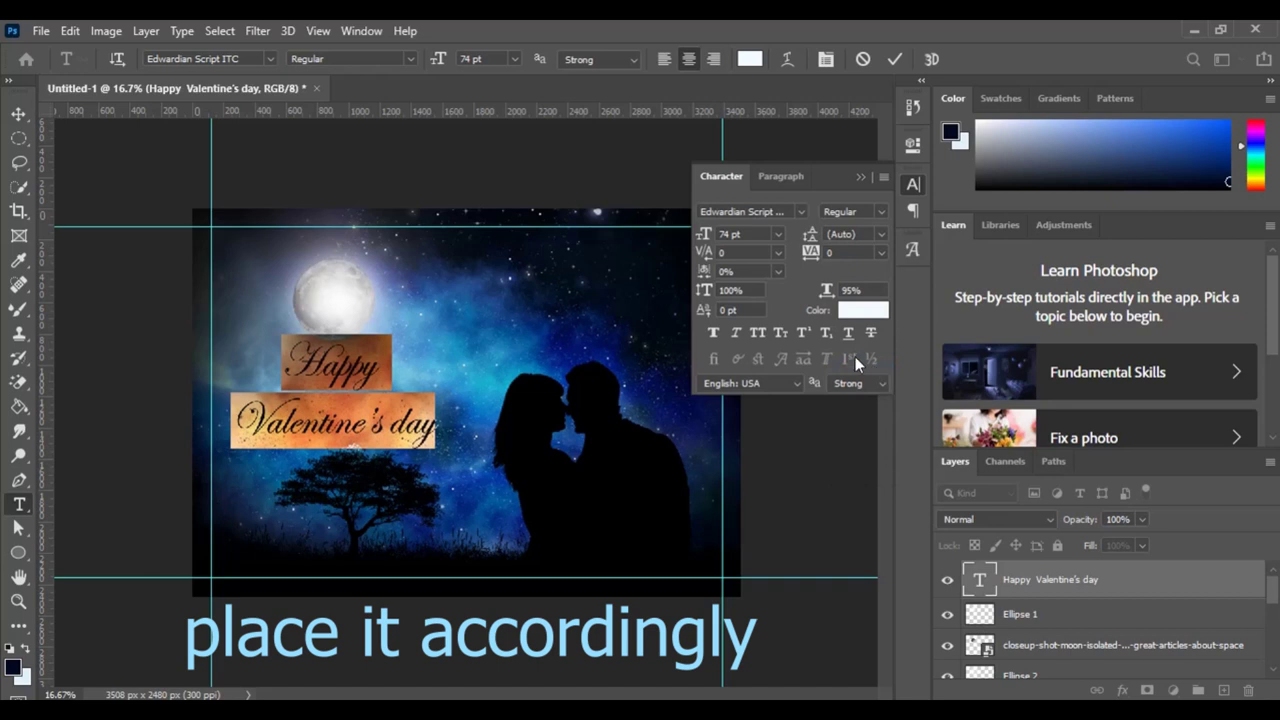
left_click_drag(815, 238, 756, 234)
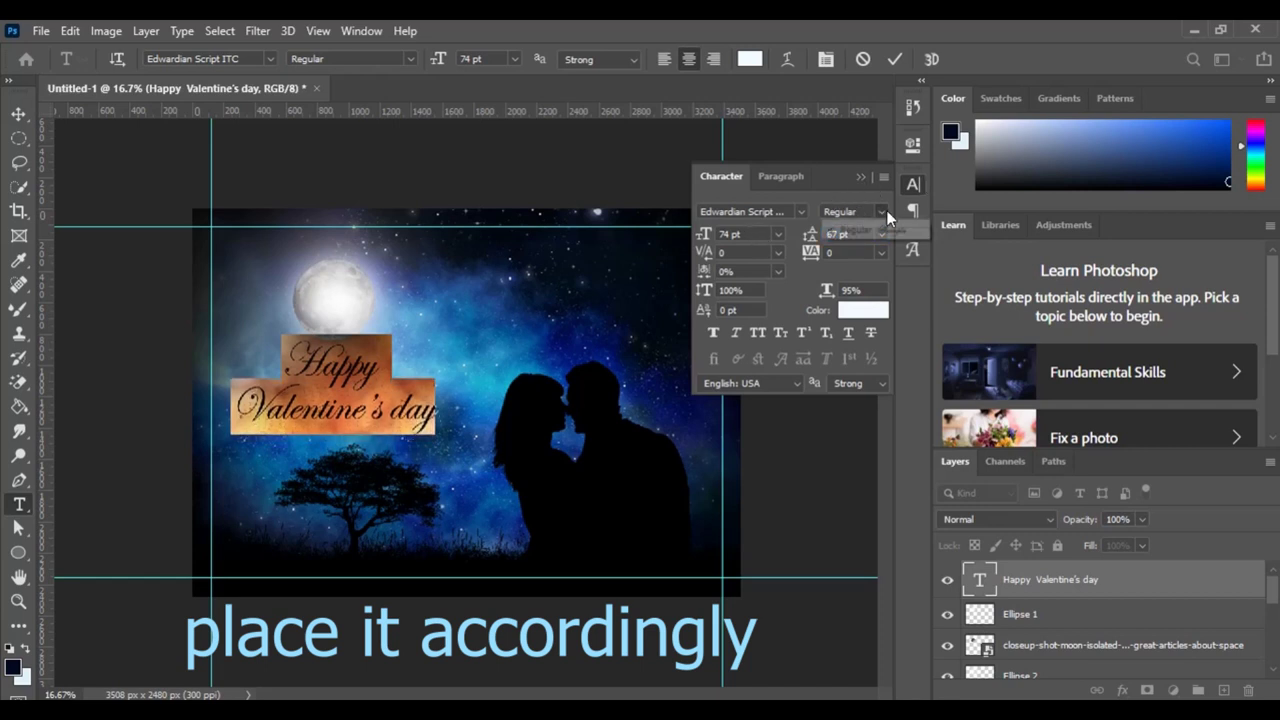
left_click(893, 60)
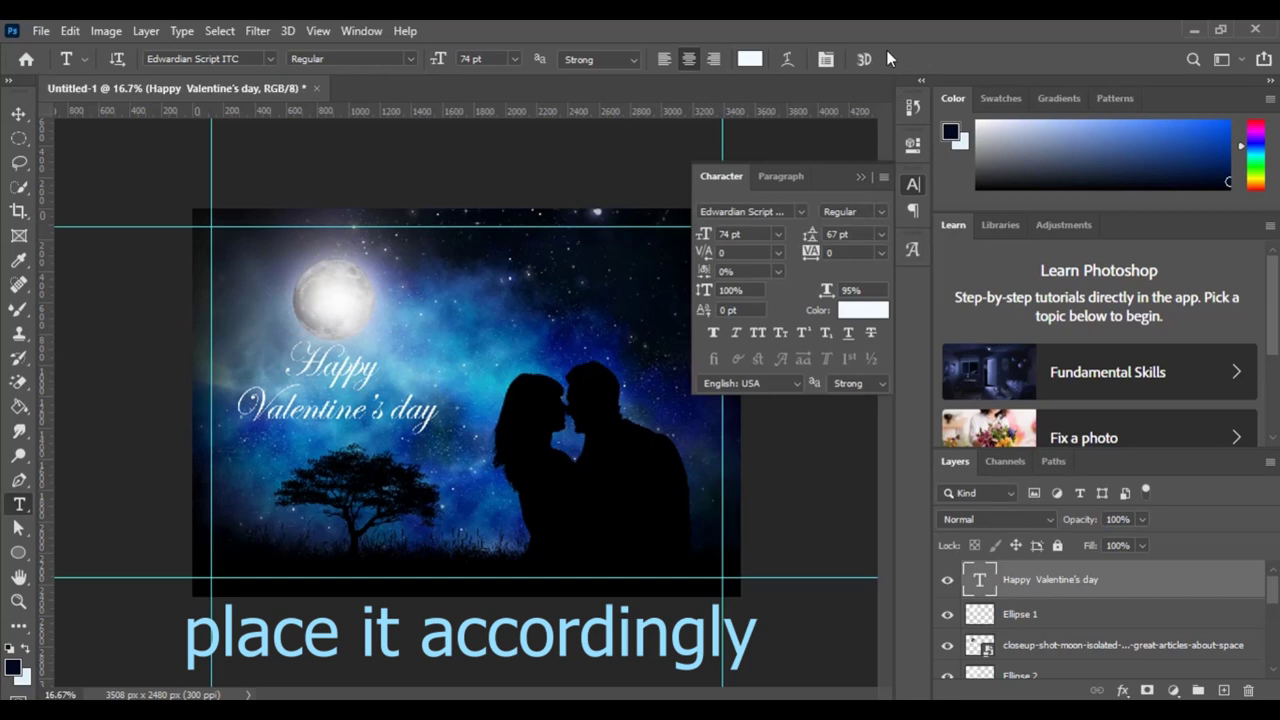
left_click(859, 178)
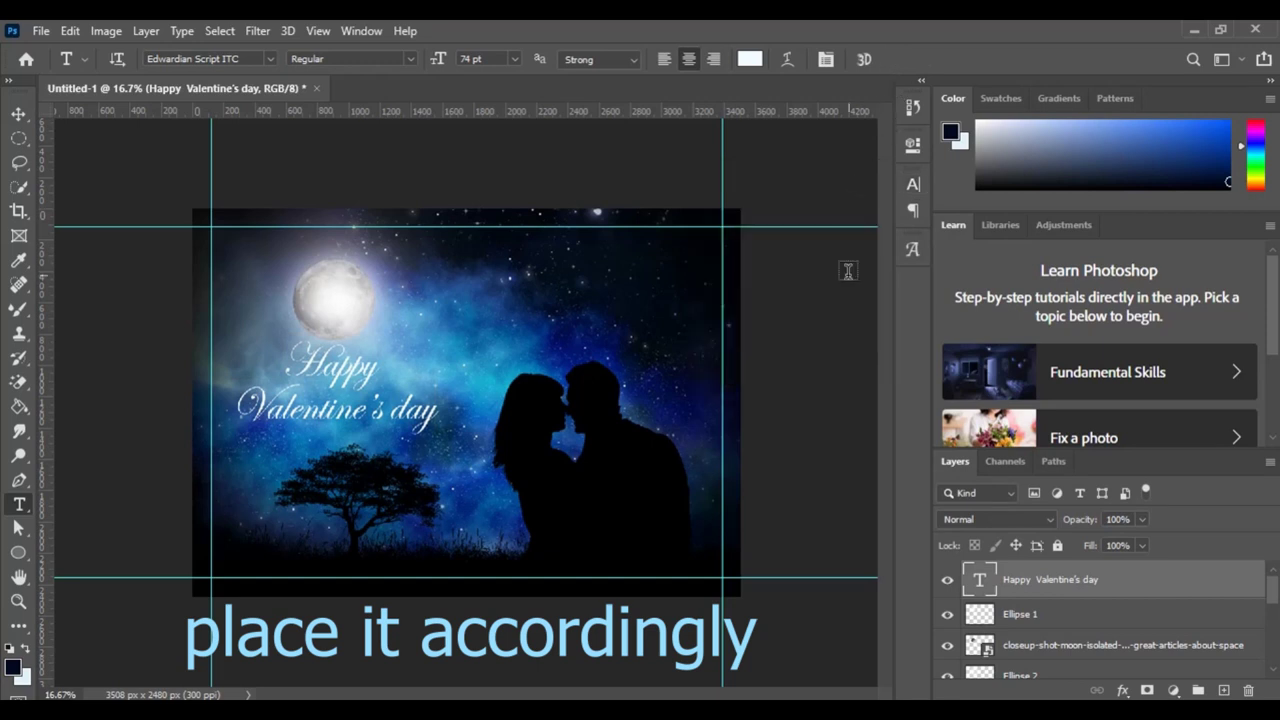
Nudge the greeting slightly down with Free Transform and recommit the text
key("ctrl+t")
key("Down")
key("Down")
key("Down")
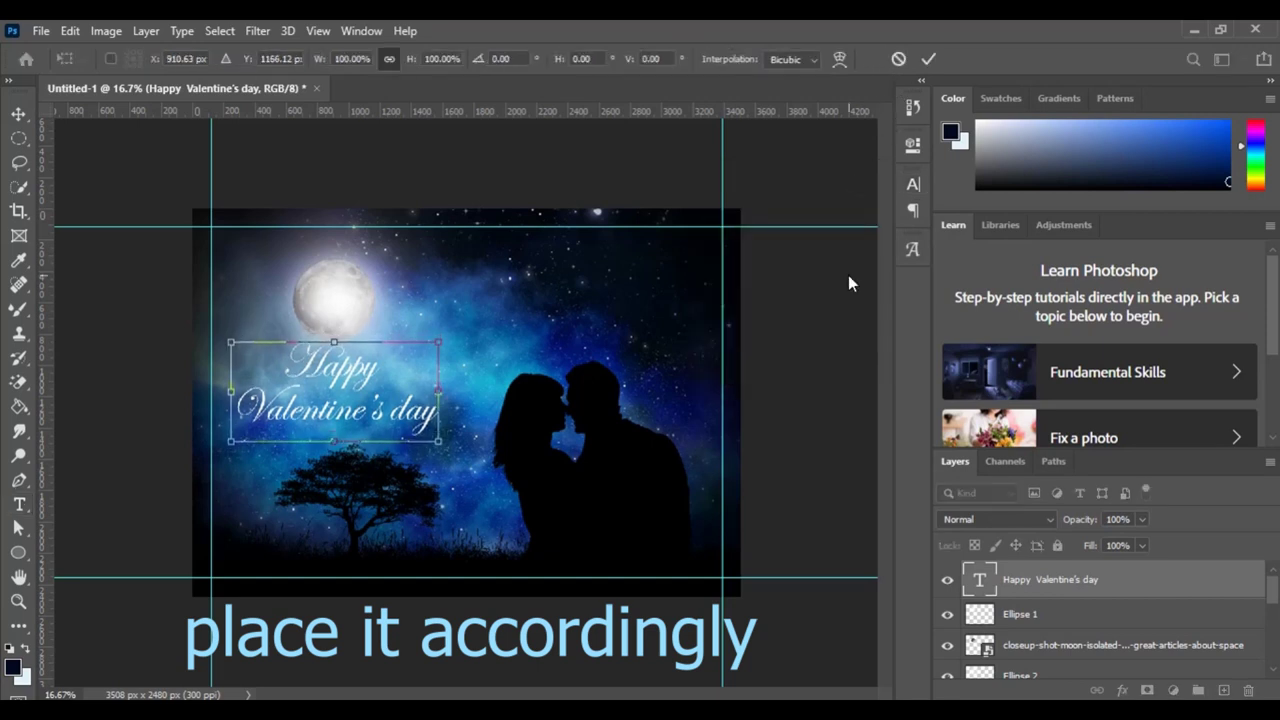
key("Down")
key("Down")
key("Down")
key("Up")
key("Up")
key("Up")
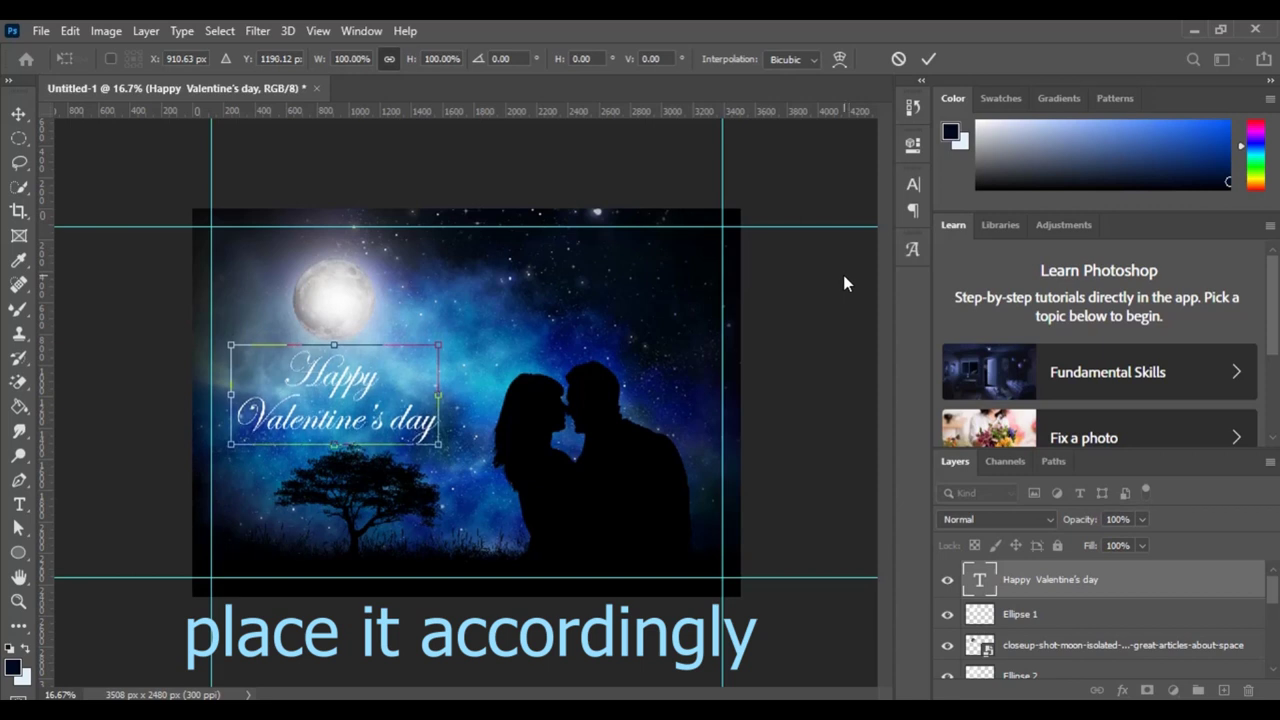
left_click(928, 59)
key("Return")
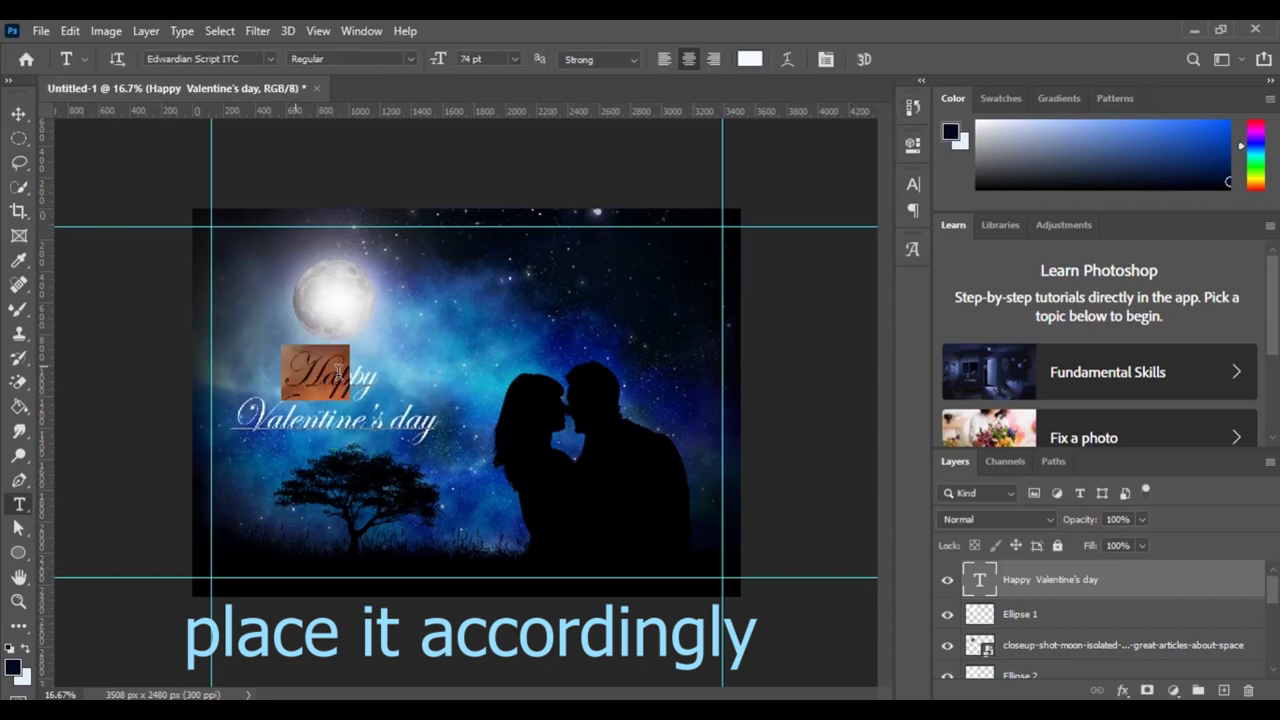
left_click_drag(282, 352, 436, 430)
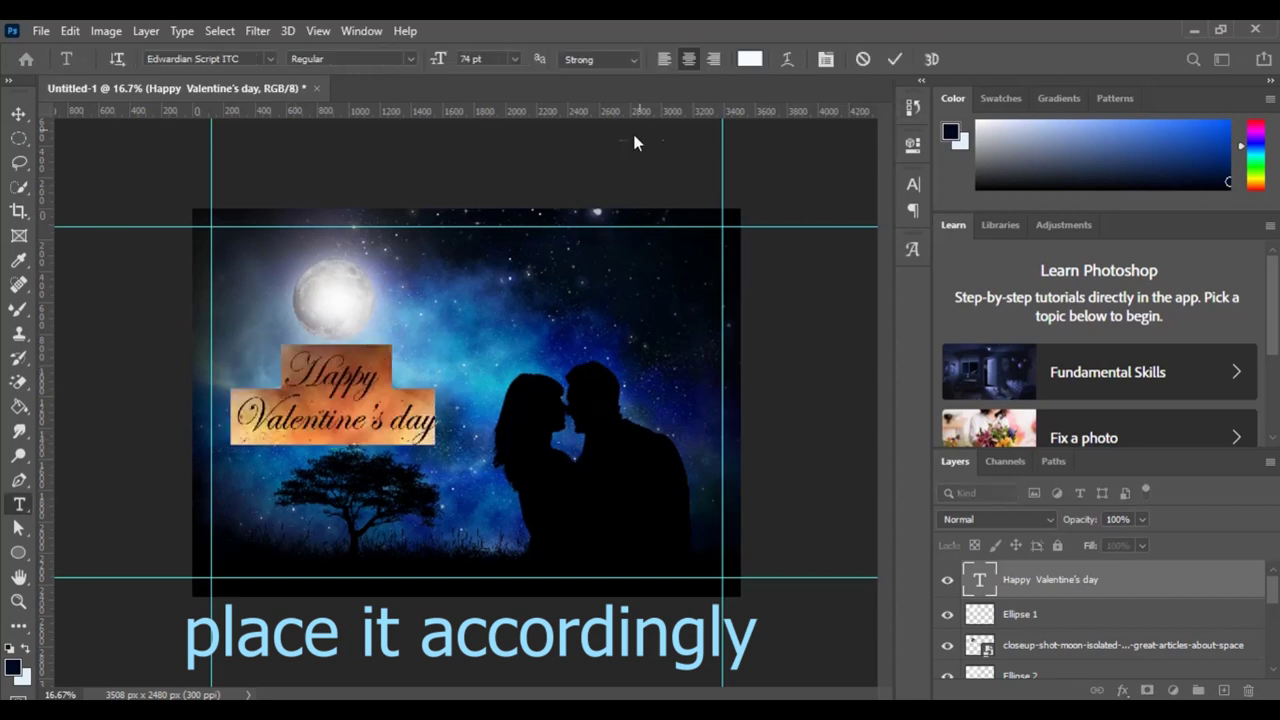
left_click(895, 59)
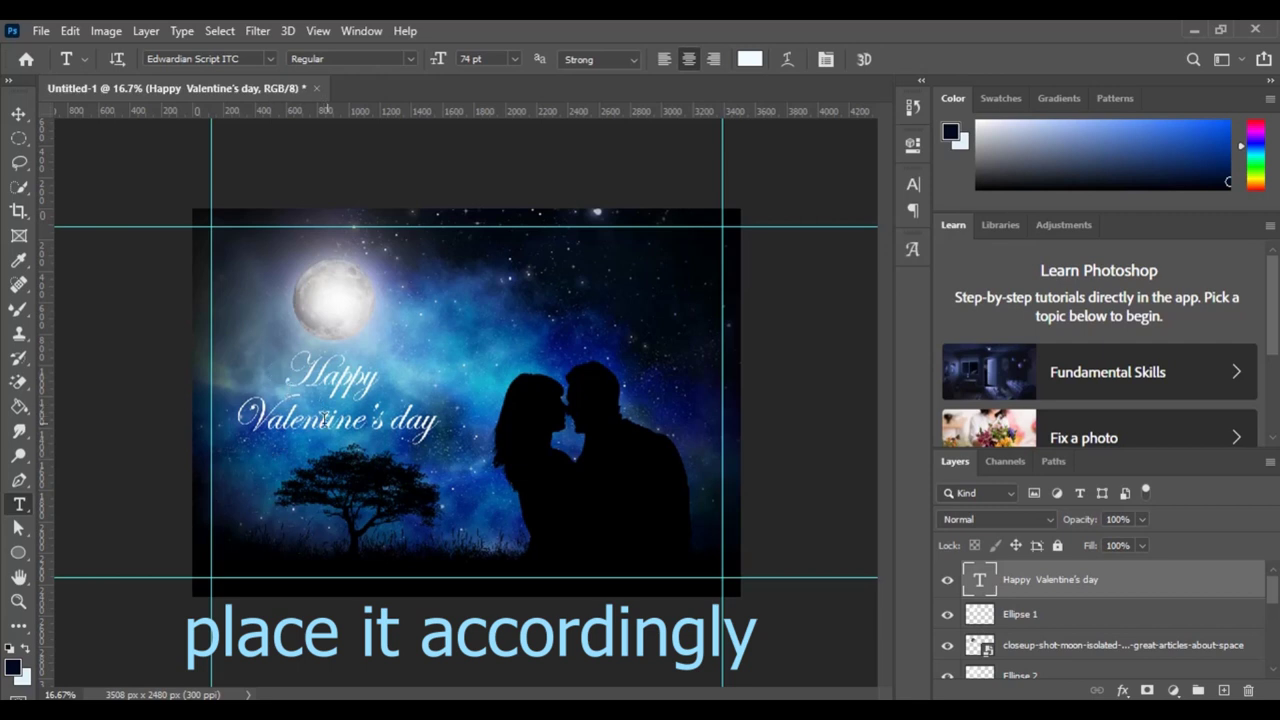
left_click(19, 113)
Move the greeting to the poster's upper right and scale it up to about 115%
key("ctrl+t")
mouse_move(333, 413)
left_mouse_down()
mouse_move(636, 312)
mouse_move(630, 291)
left_mouse_up()
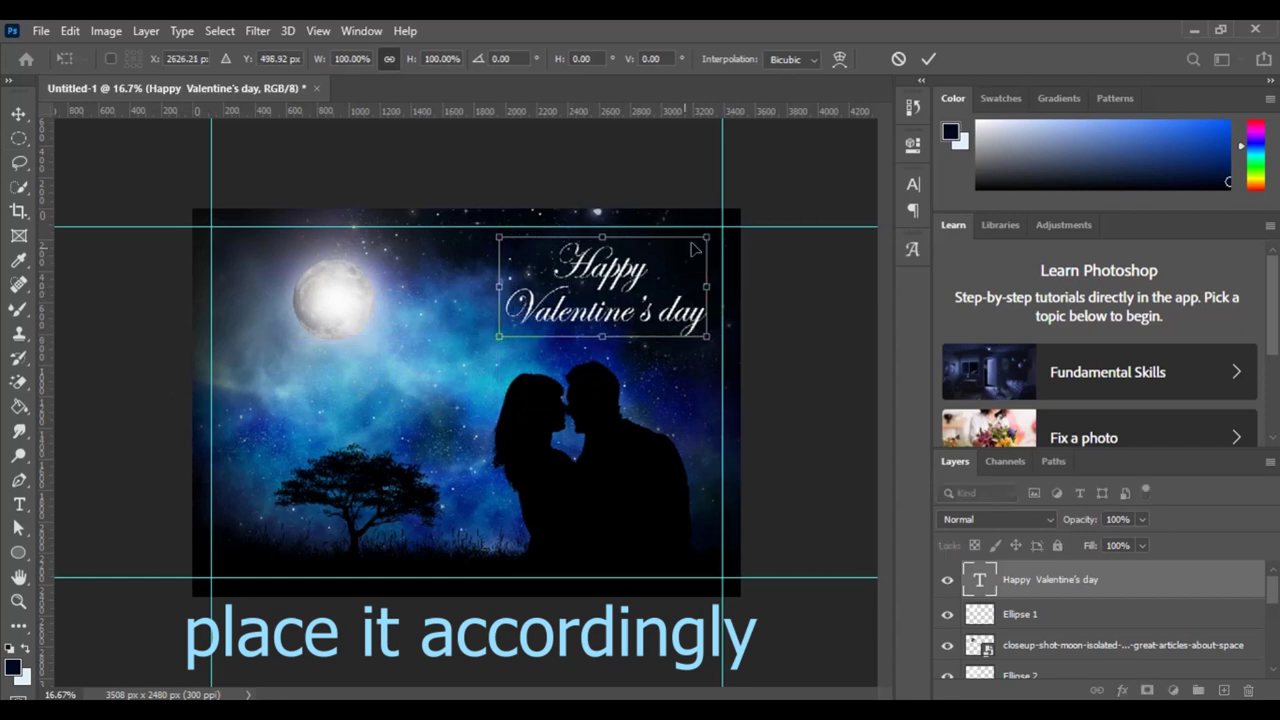
left_click_drag(707, 237, 722, 229)
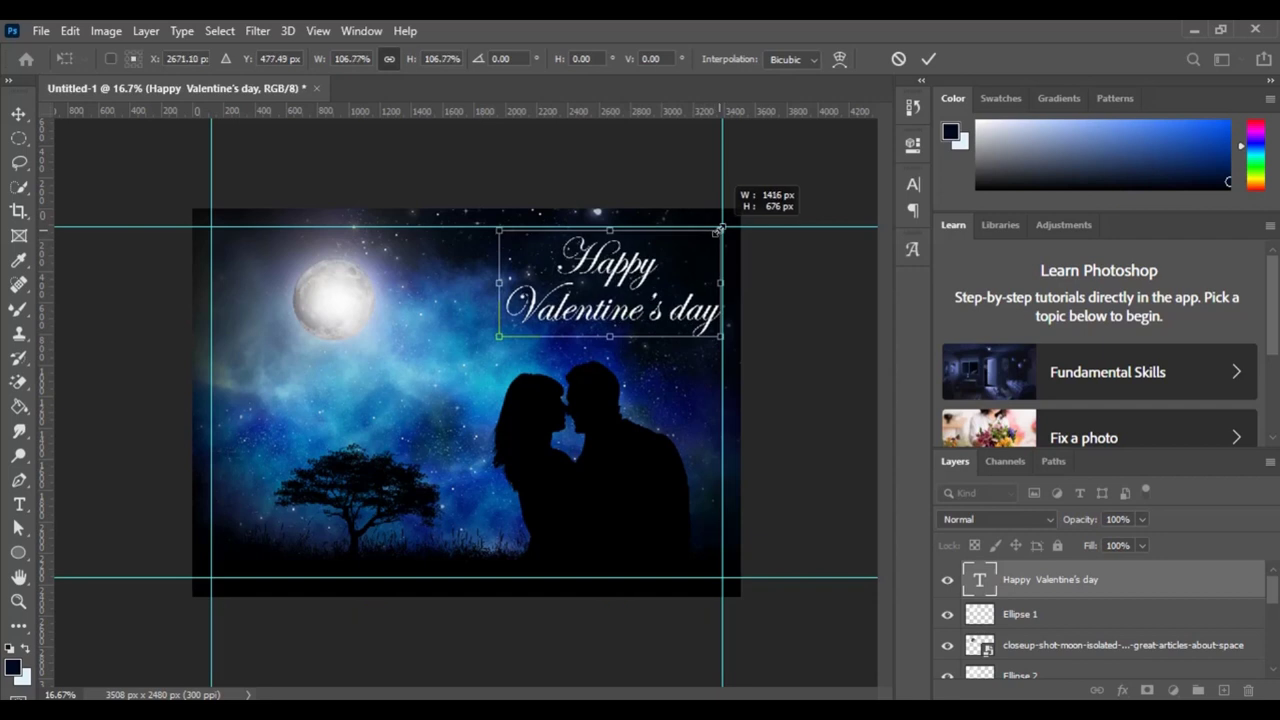
left_click_drag(497, 229, 480, 220)
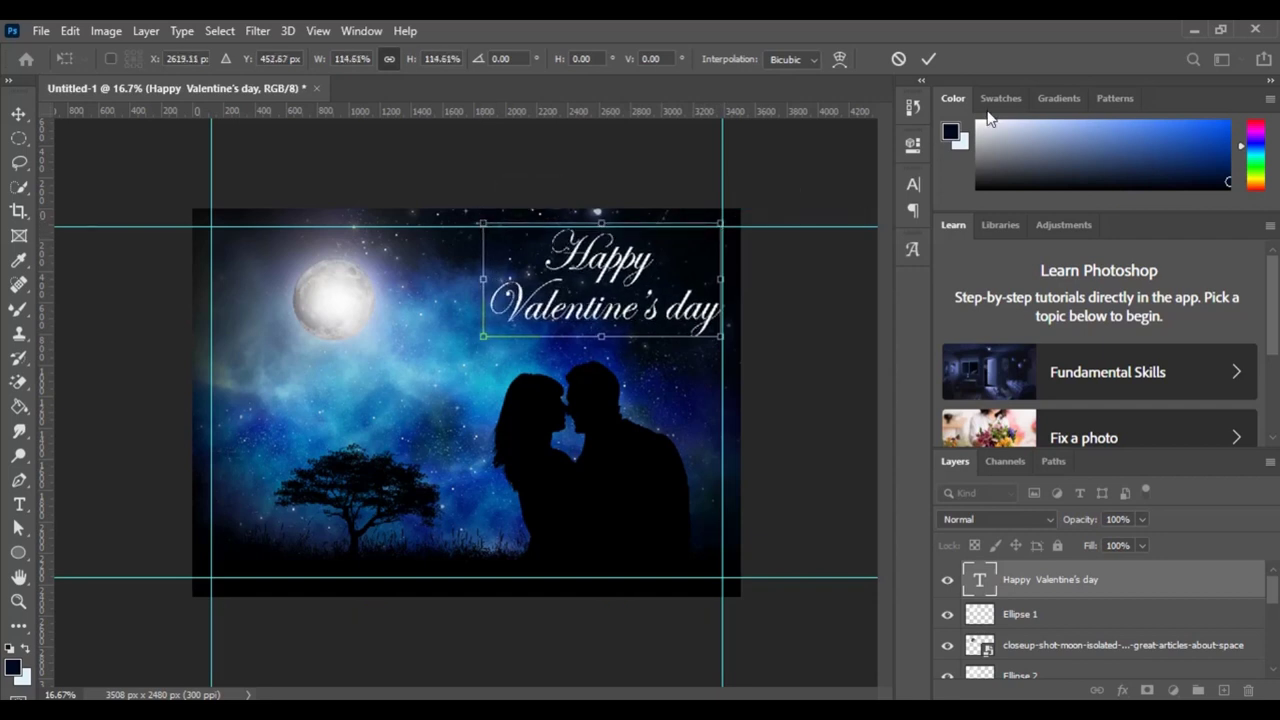
left_click(927, 59)
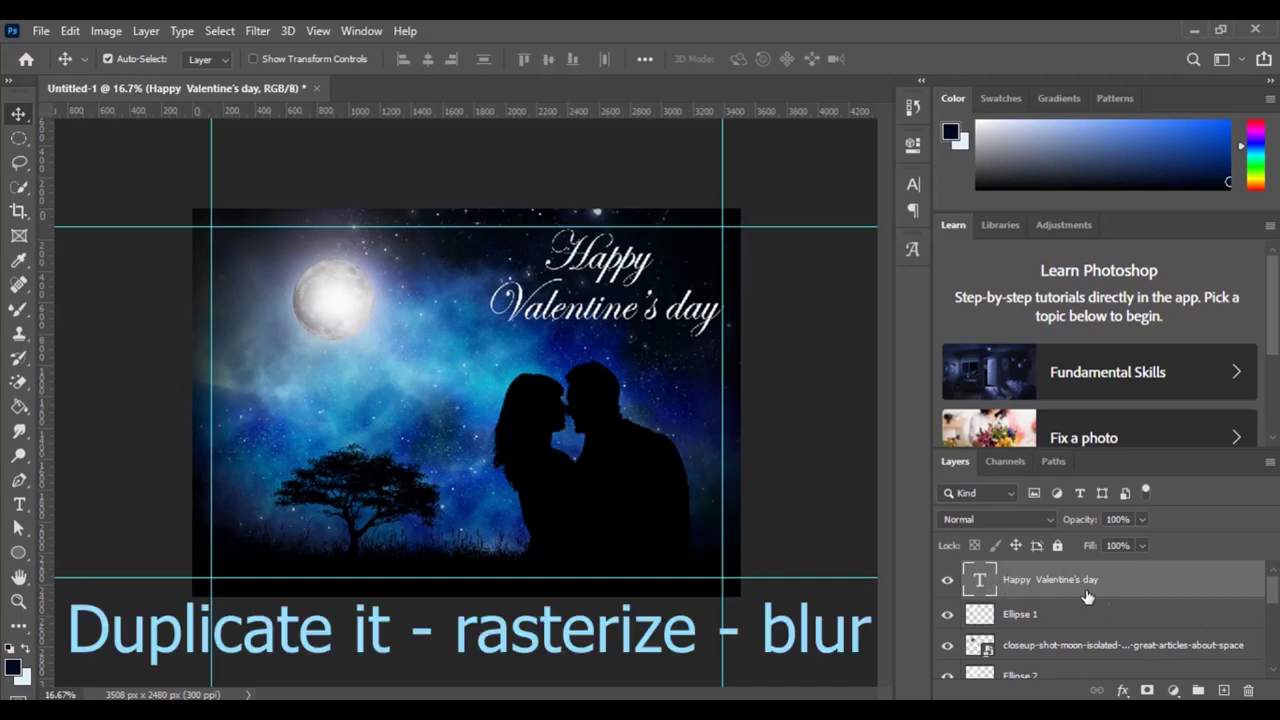
key("t")
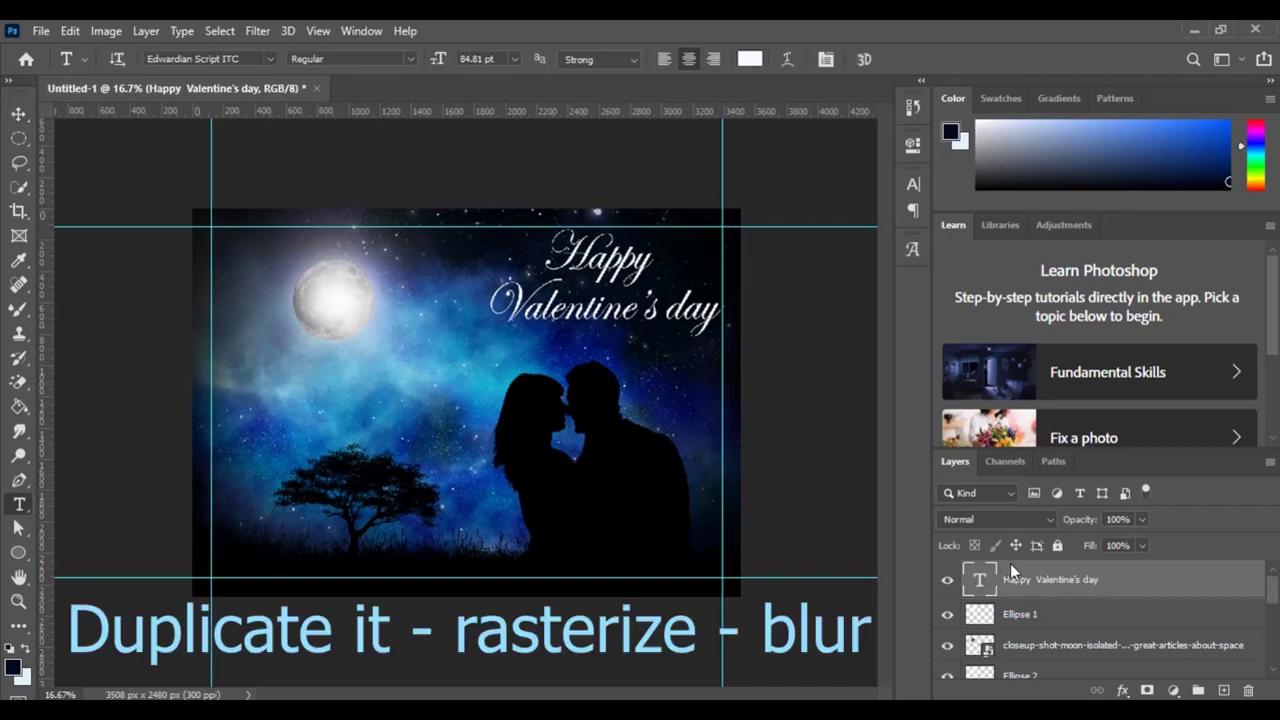
Duplicate the greeting layer, hide the copy, and colour the original light cyan #45d0f8
key("ctrl+j")
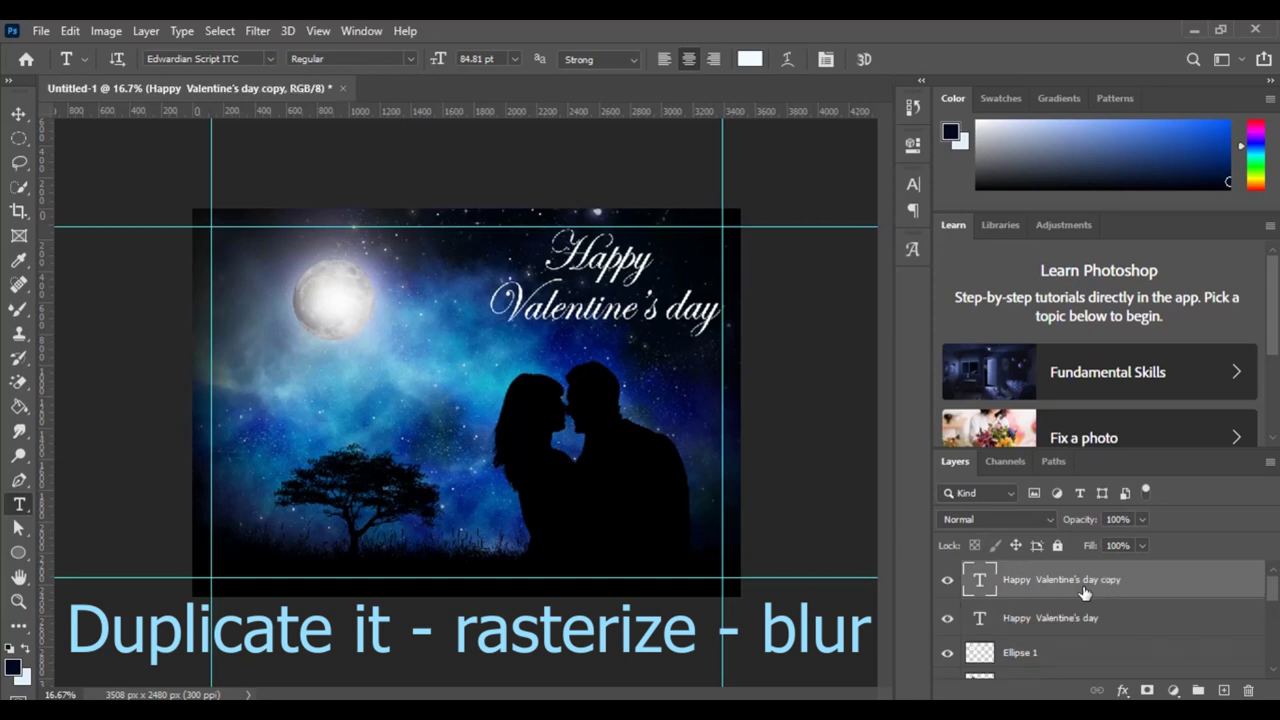
left_click(948, 580)
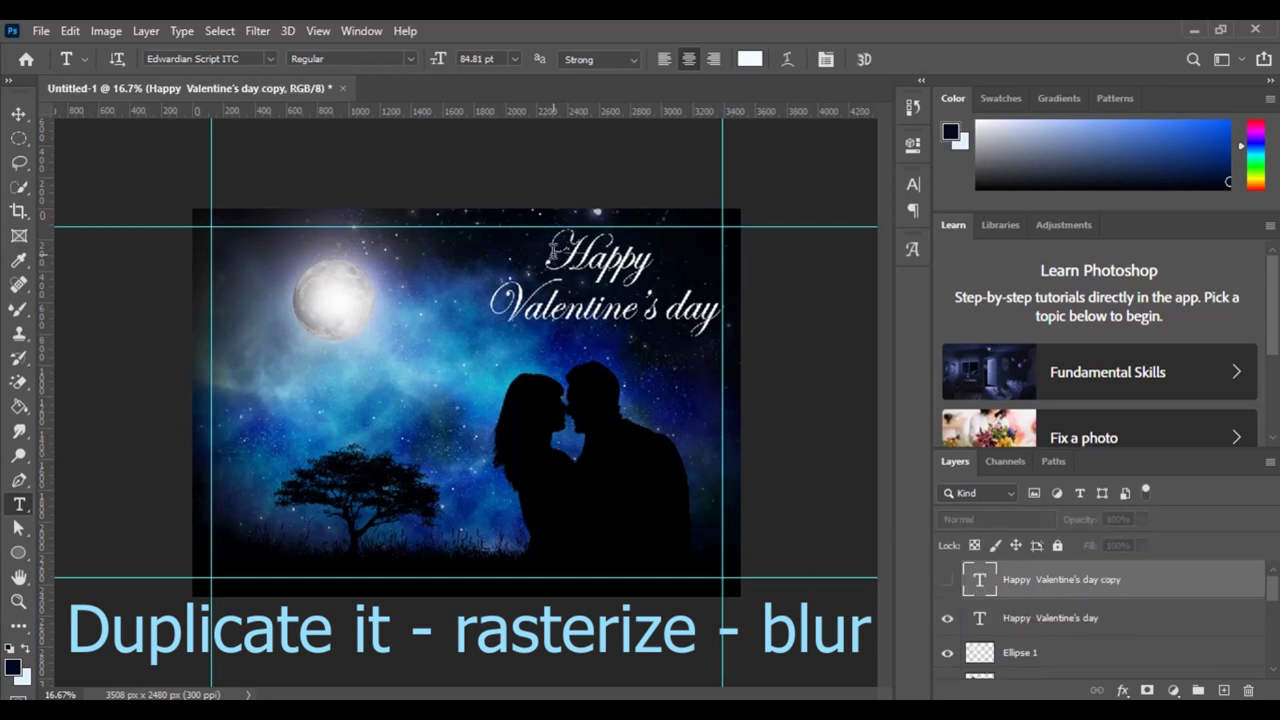
left_click(563, 258)
key("ctrl+a")
left_click(750, 60)
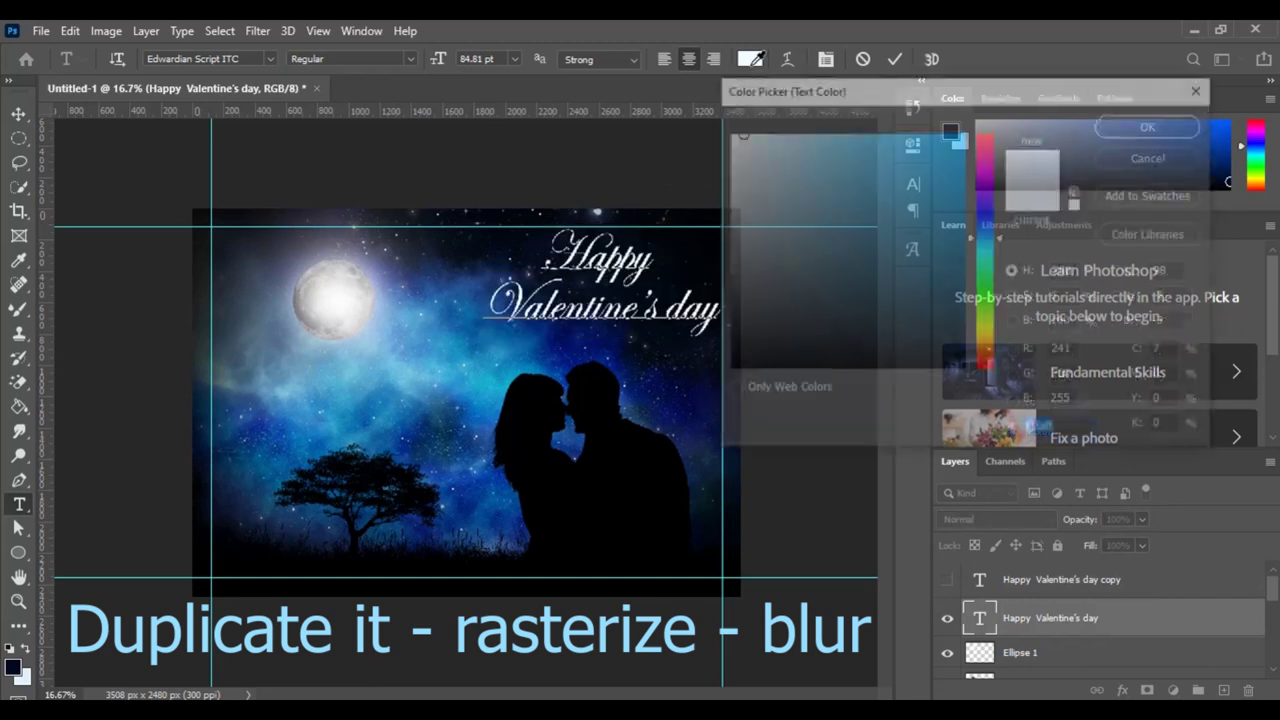
type("12a4c9")
left_click(929, 175)
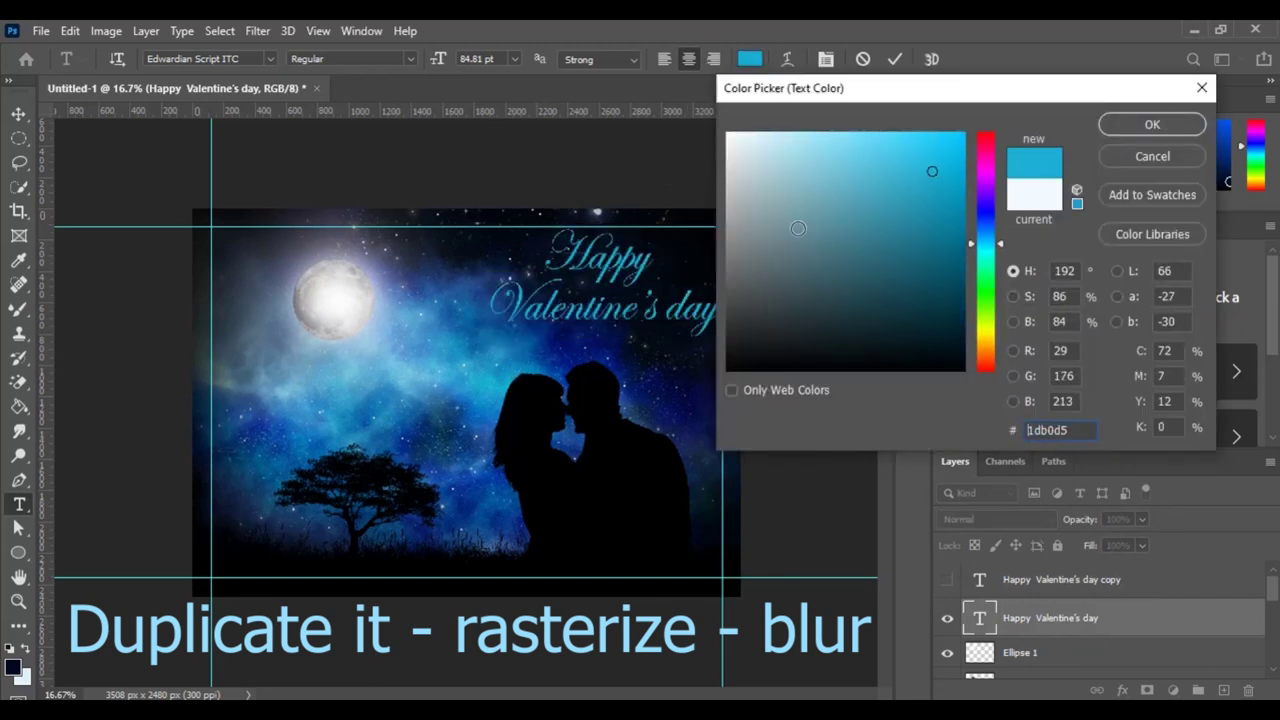
left_click(907, 159)
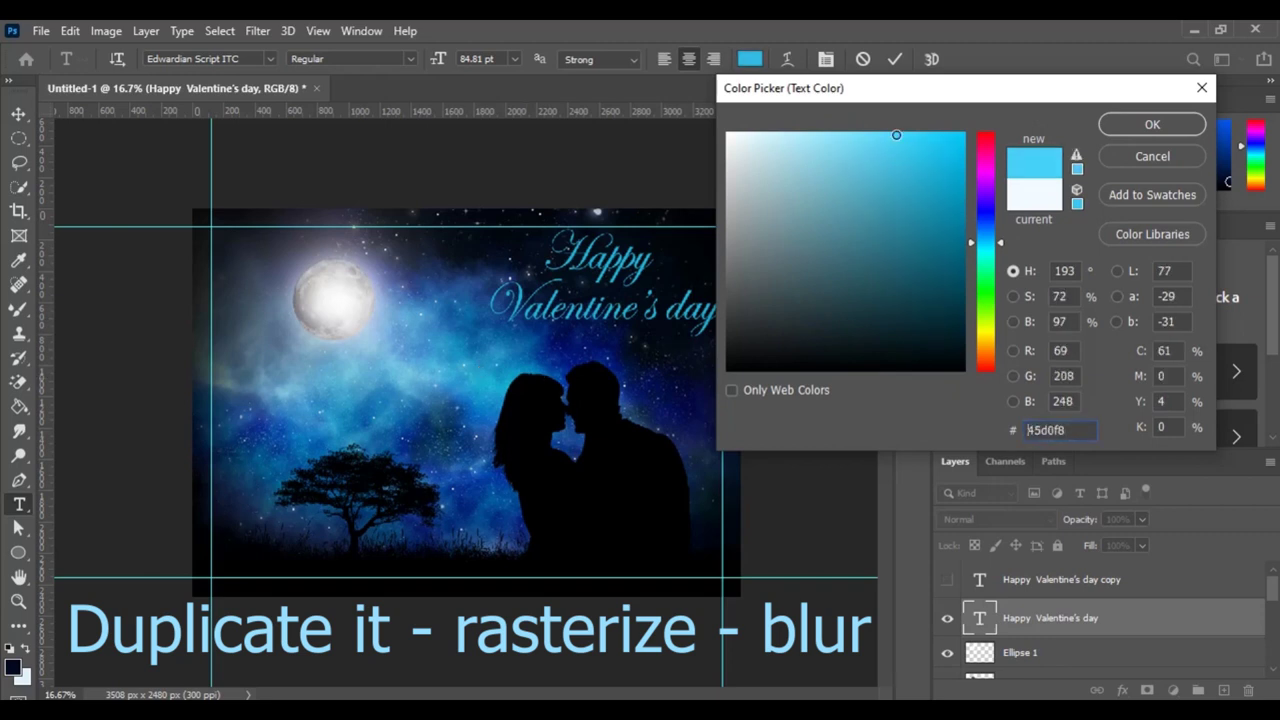
left_click(1152, 124)
left_click(896, 60)
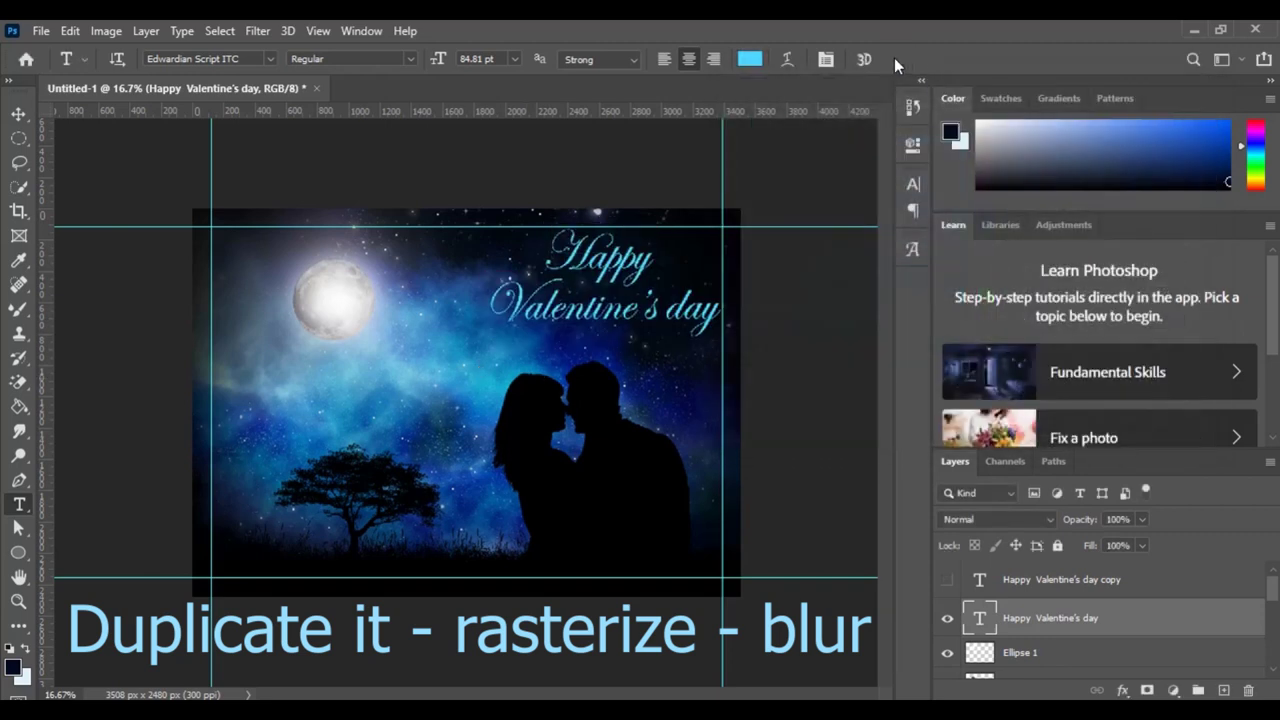
Show the white duplicate again above the cyan original and select it
left_click(947, 580)
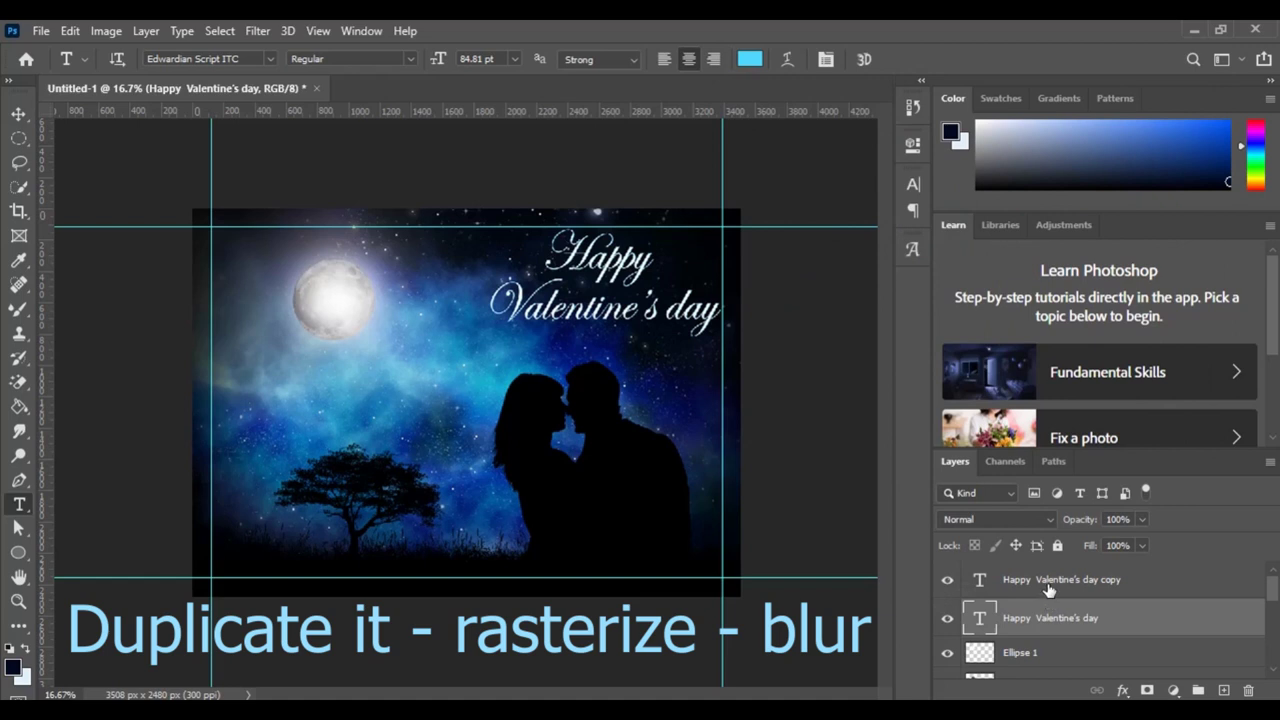
left_click(1050, 588)
key("ctrl+t")
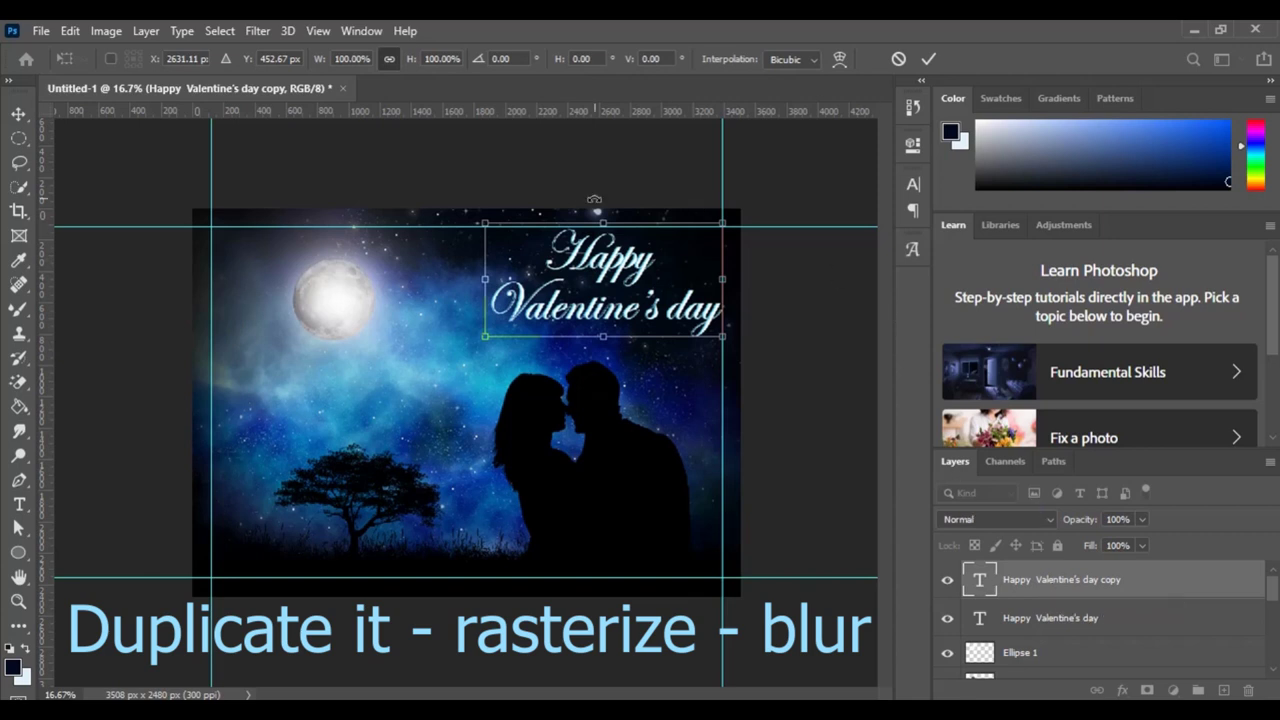
left_click(927, 59)
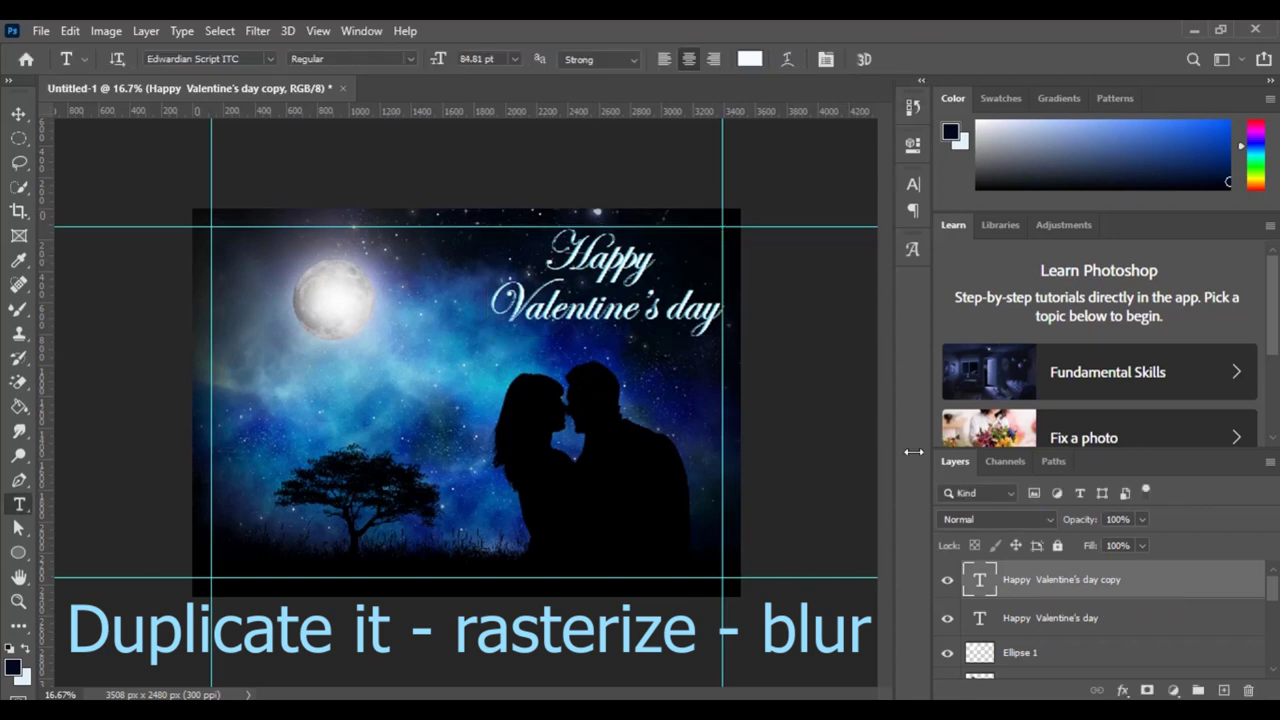
Rasterize the original cyan Happy Valentine's day text layer
left_click(1074, 622)
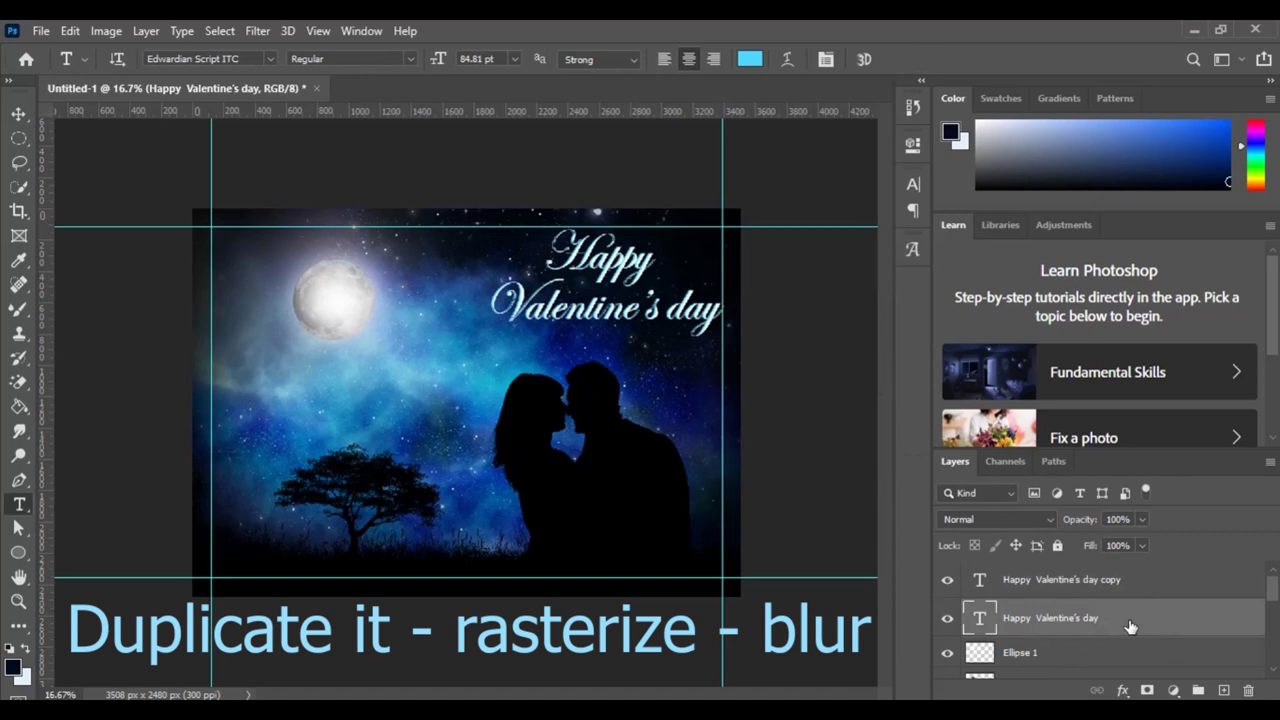
right_click(1130, 625)
left_click(966, 328)
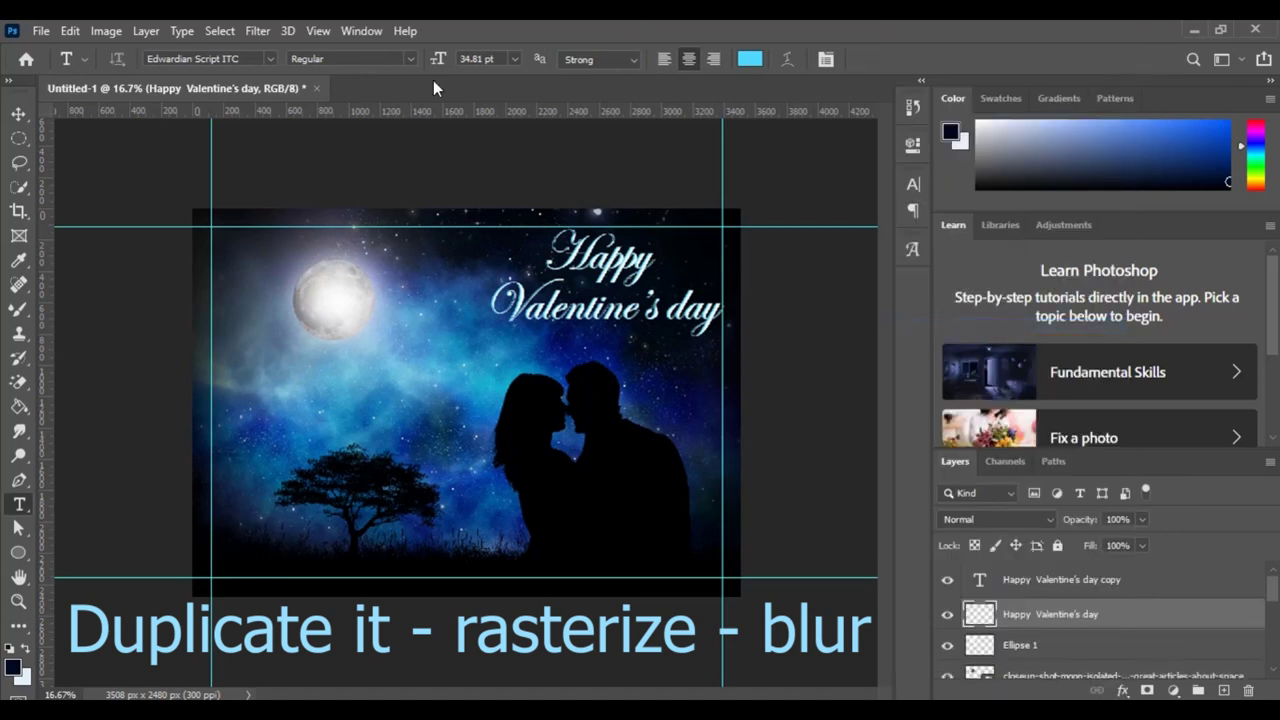
Soften the rasterized greeting with a 34.6 px Gaussian Blur, then select the live text copy
left_click(258, 31)
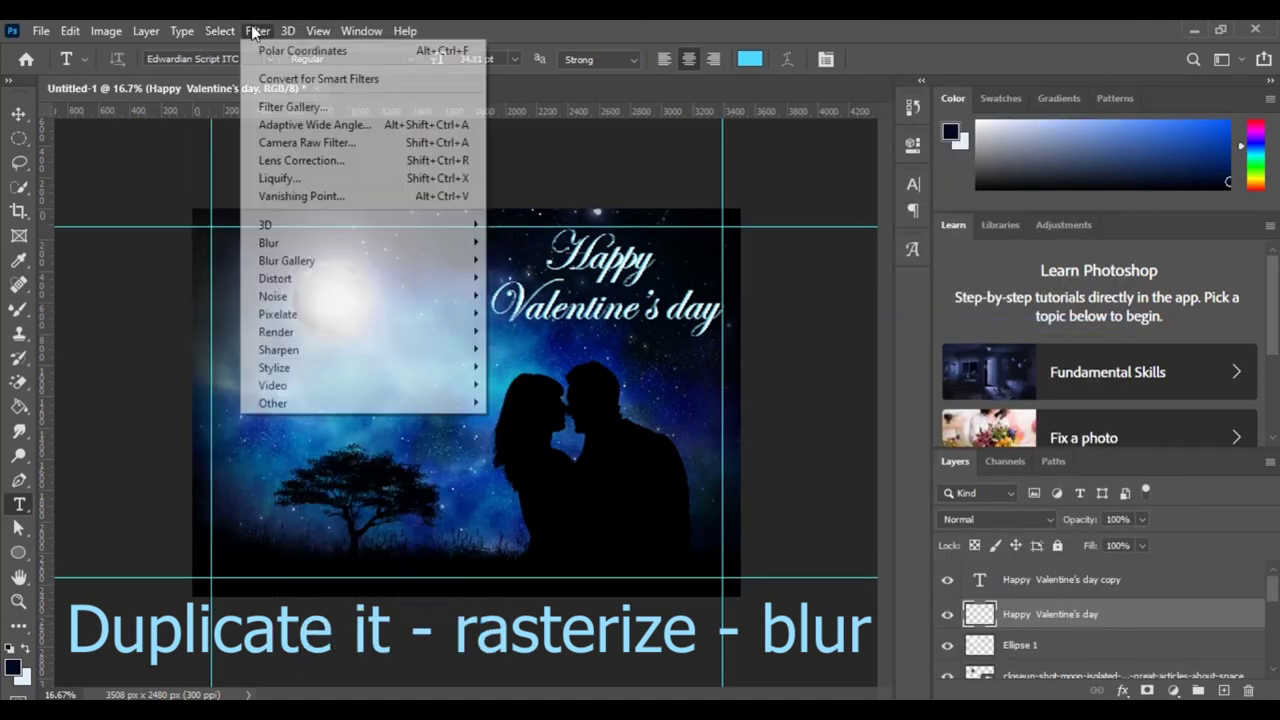
mouse_move(290, 243)
left_click(536, 313)
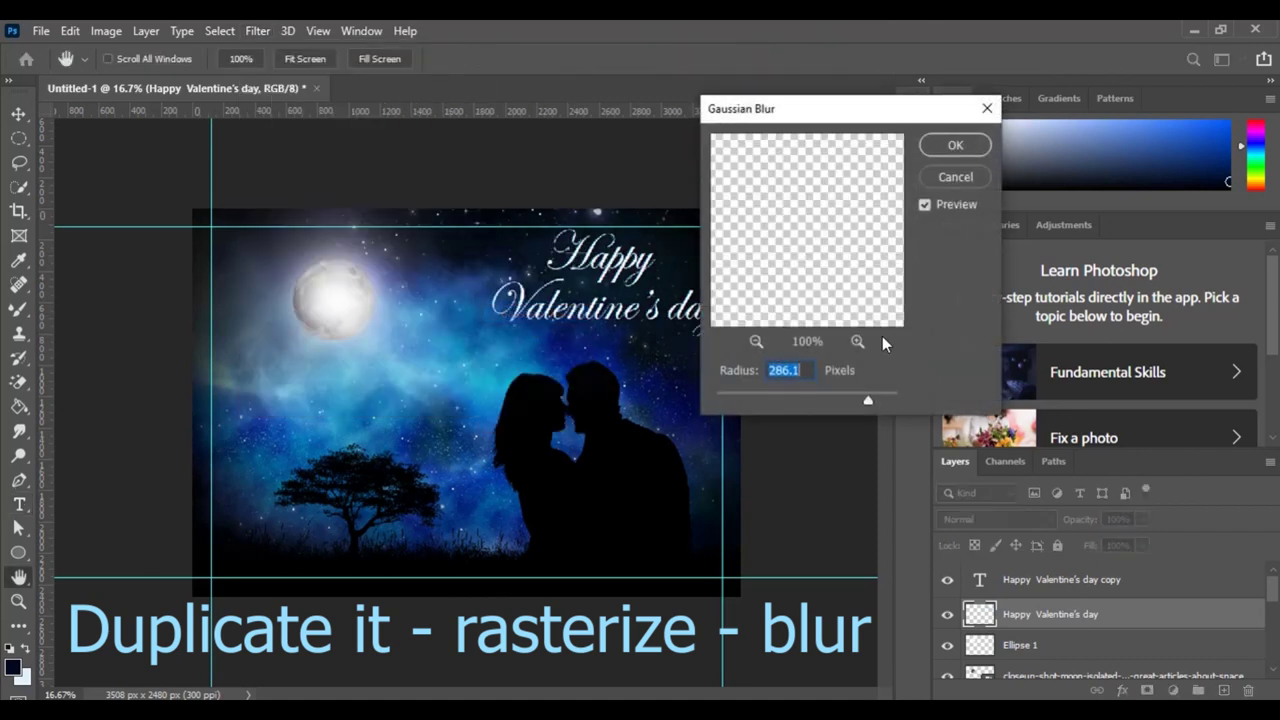
mouse_move(876, 399)
left_mouse_down()
mouse_move(786, 401)
mouse_move(798, 403)
left_mouse_up()
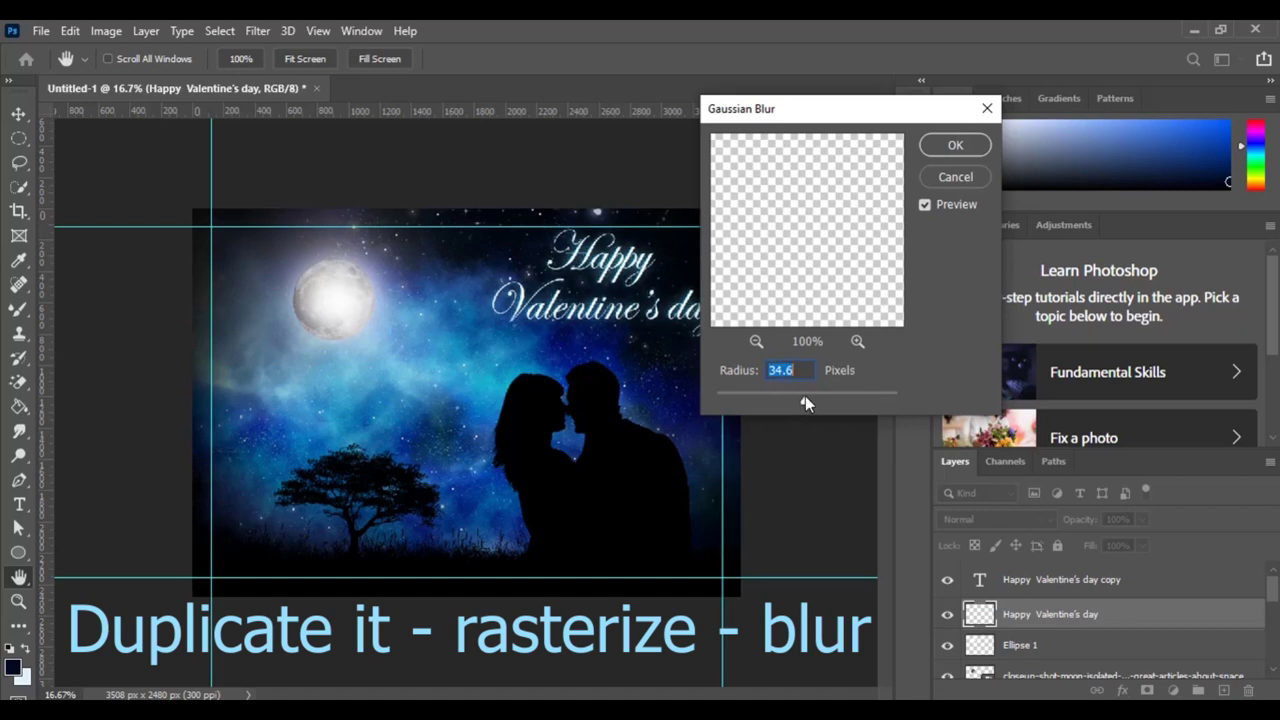
left_click(958, 150)
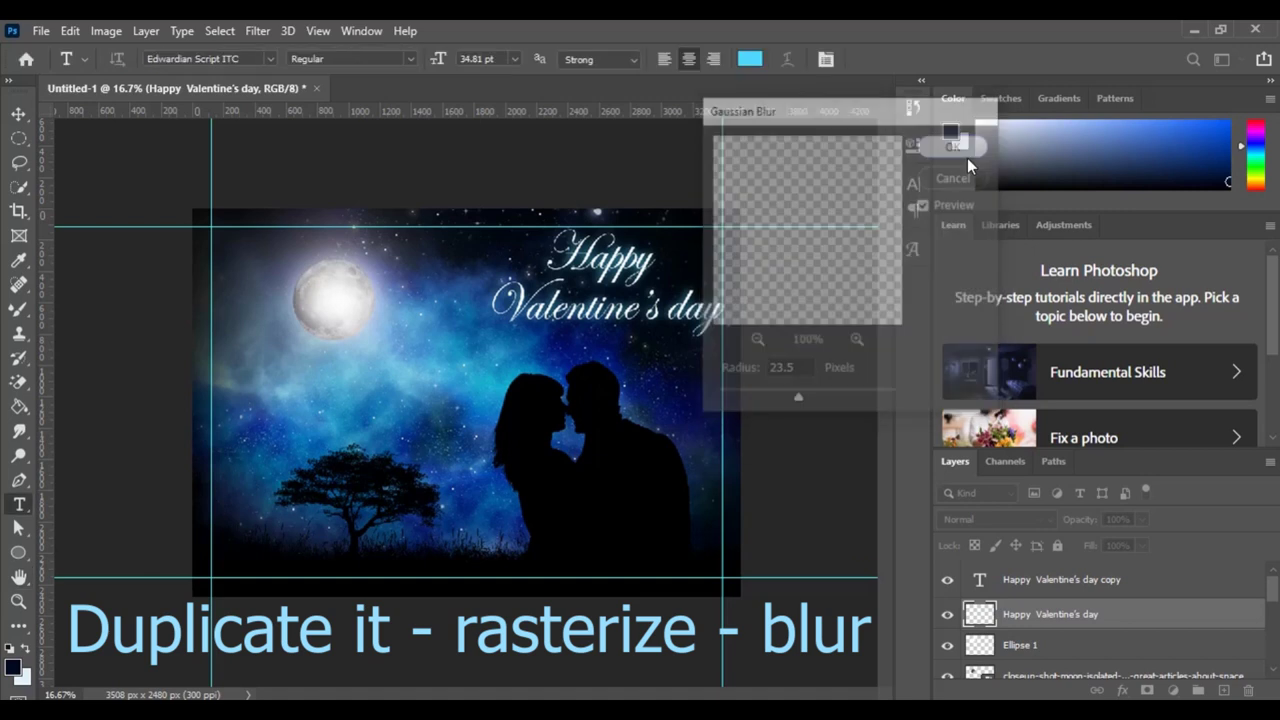
left_click(1064, 578)
Add an Outer Glow to the greeting text with Normal blend mode
left_click(1123, 690)
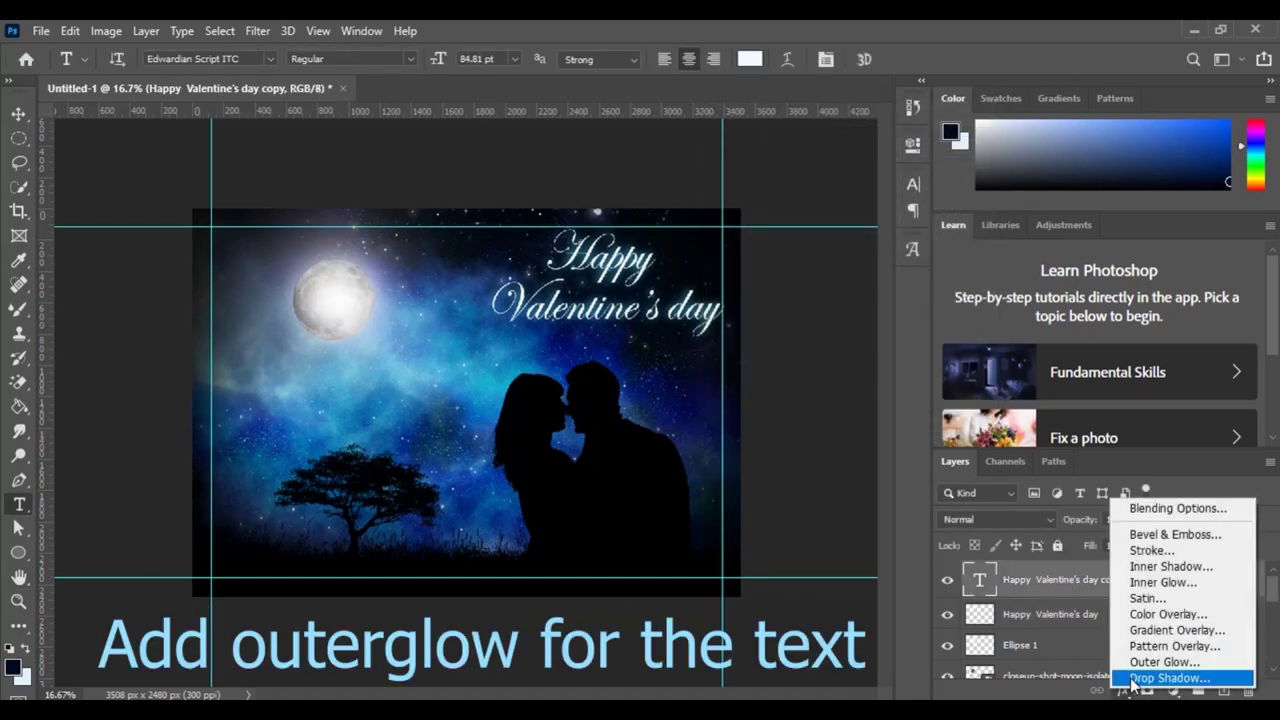
left_click(1204, 658)
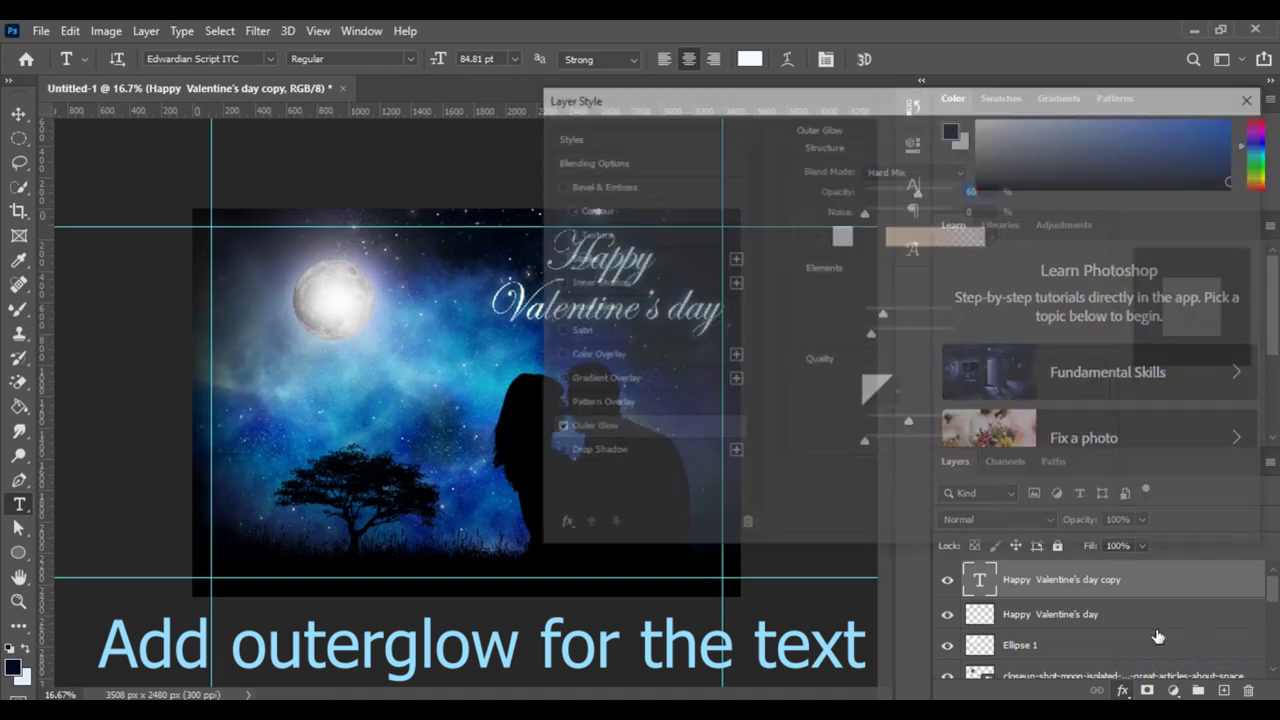
mouse_move(827, 111)
left_mouse_down()
mouse_move(918, 145)
mouse_move(915, 195)
left_mouse_up()
left_click(1005, 257)
left_click(1002, 251)
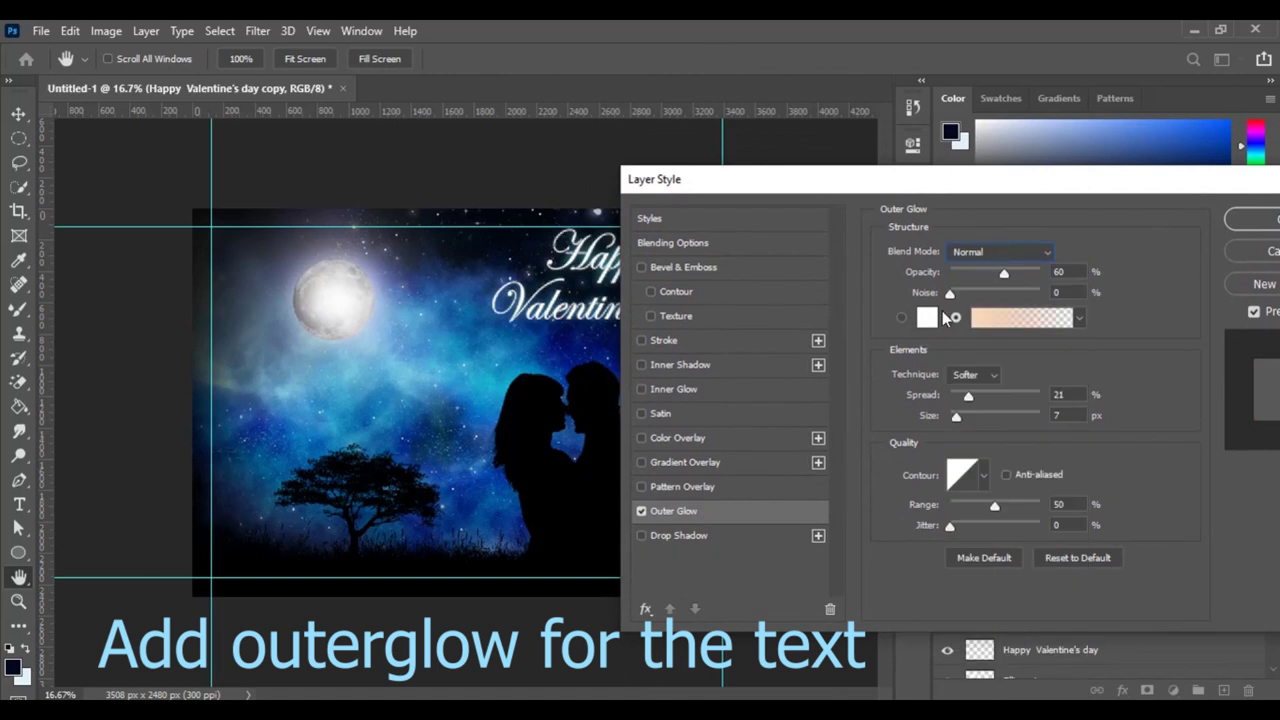
Set the outer glow colour to a dark navy blue sampled from the image
left_click(927, 320)
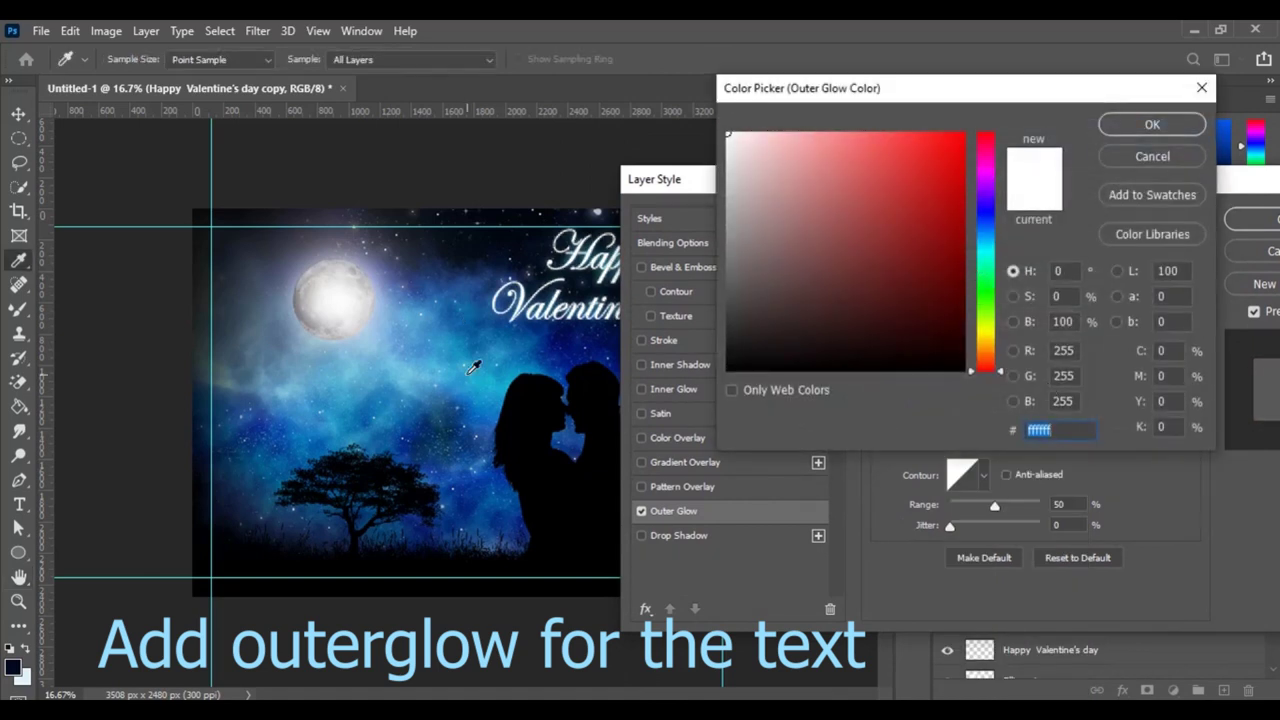
left_click(574, 366)
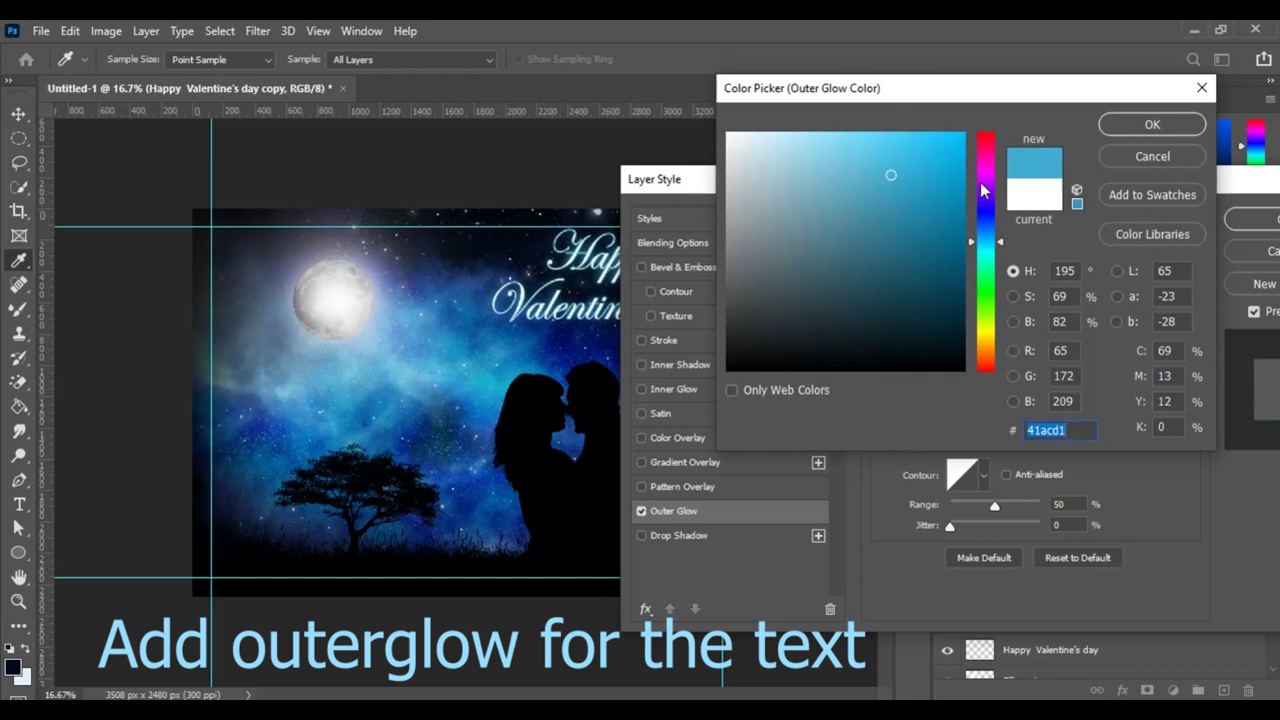
left_click_drag(988, 240, 988, 216)
left_click(919, 157)
left_click(900, 132)
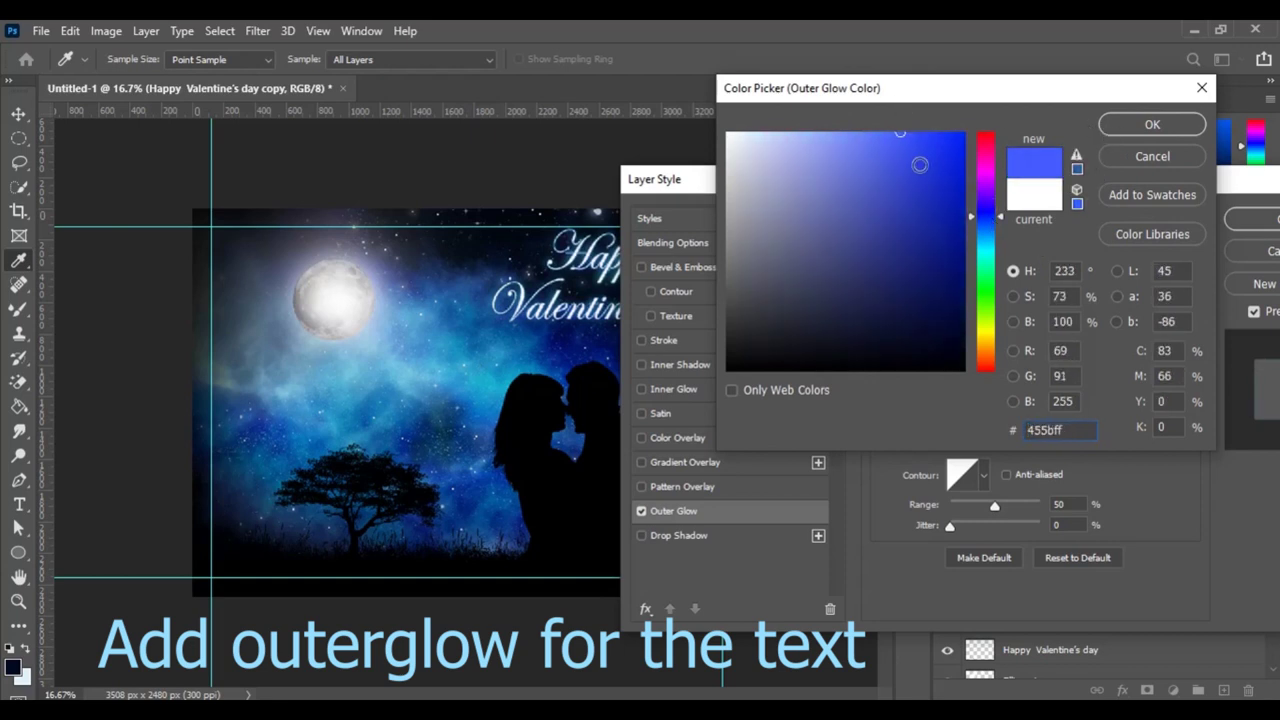
left_click(962, 192)
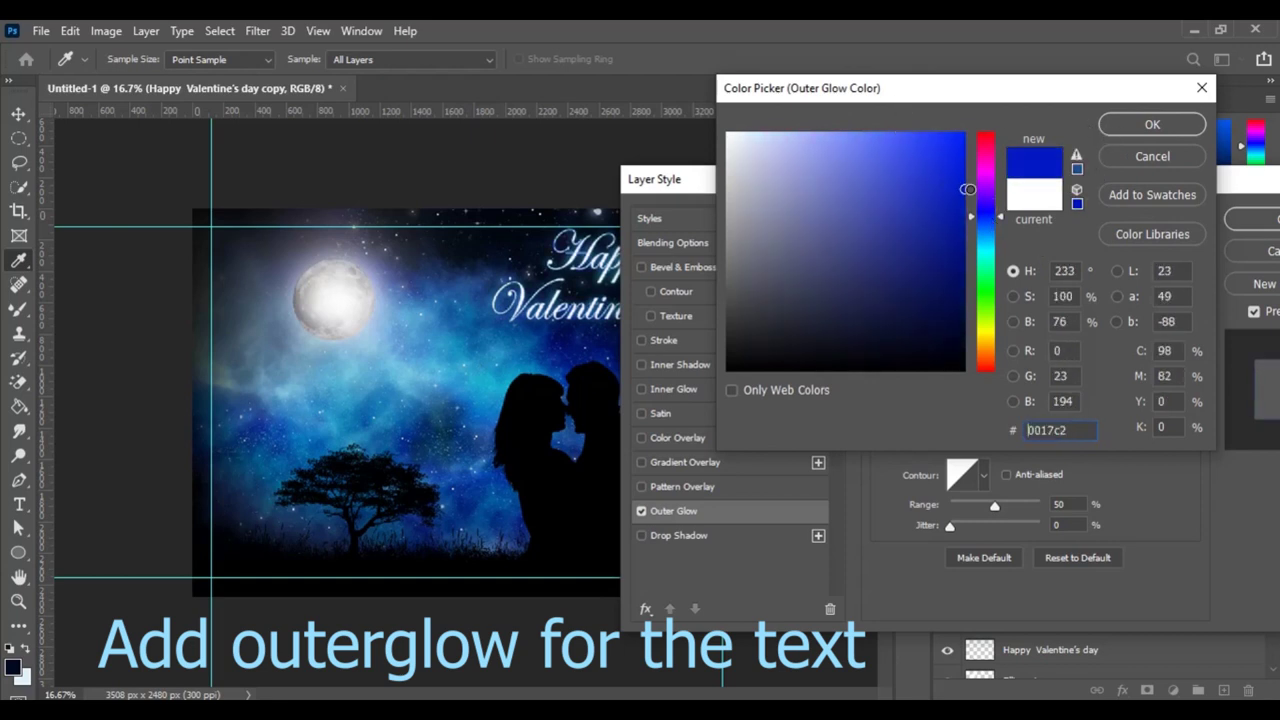
left_click(590, 337)
Confirm the navy glow colour and raise the glow opacity to 77%
left_click(1112, 132)
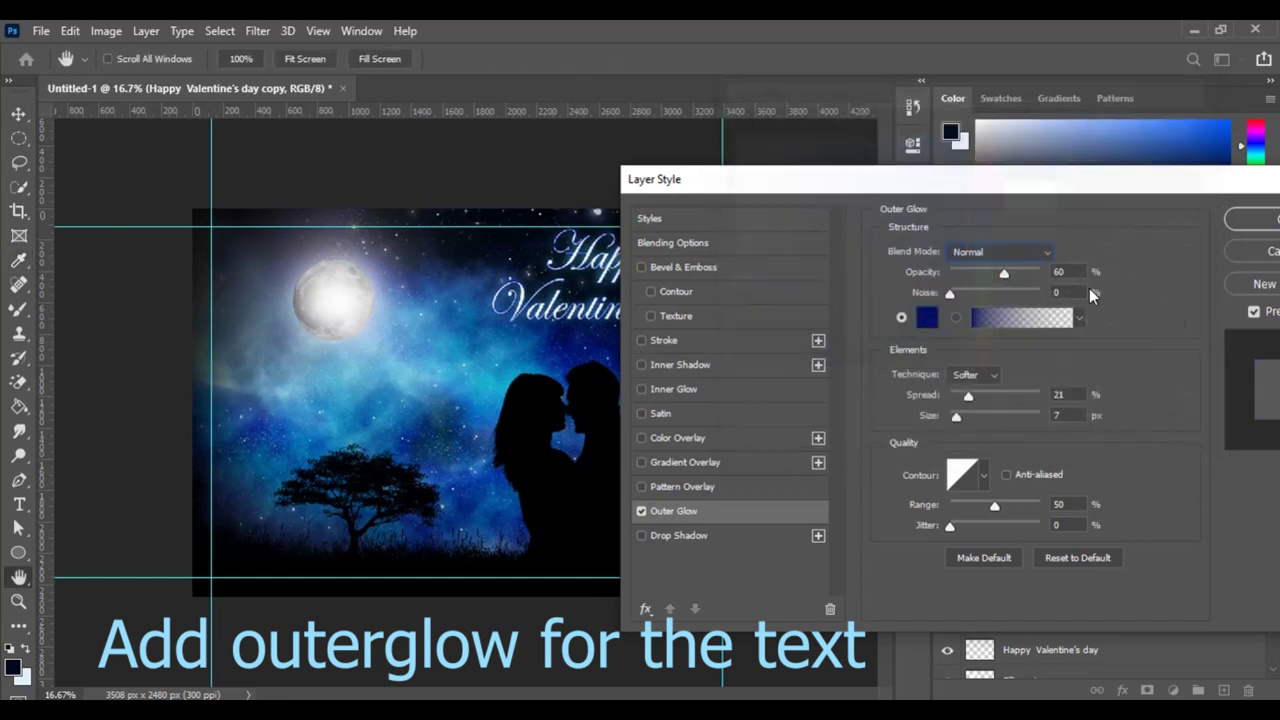
left_click_drag(1011, 277, 1019, 277)
left_click(974, 396)
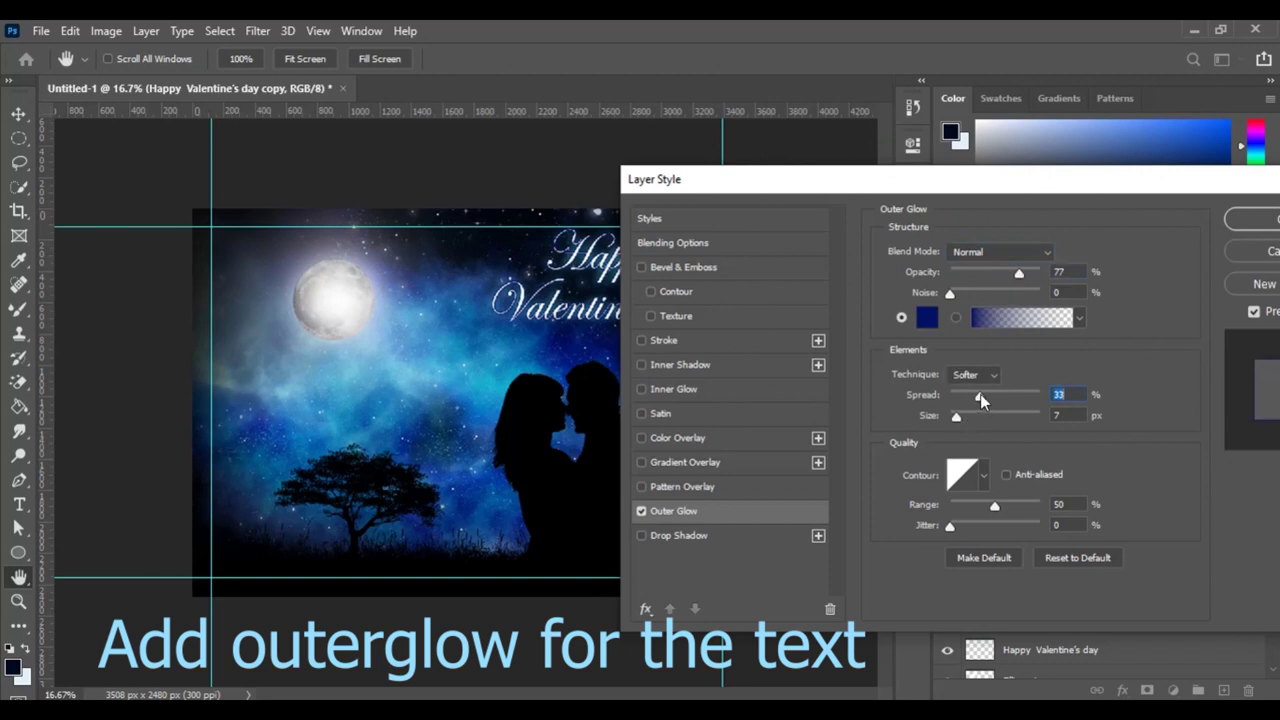
Preview the glow blend modes and settle on Hard Mix
left_click(970, 256)
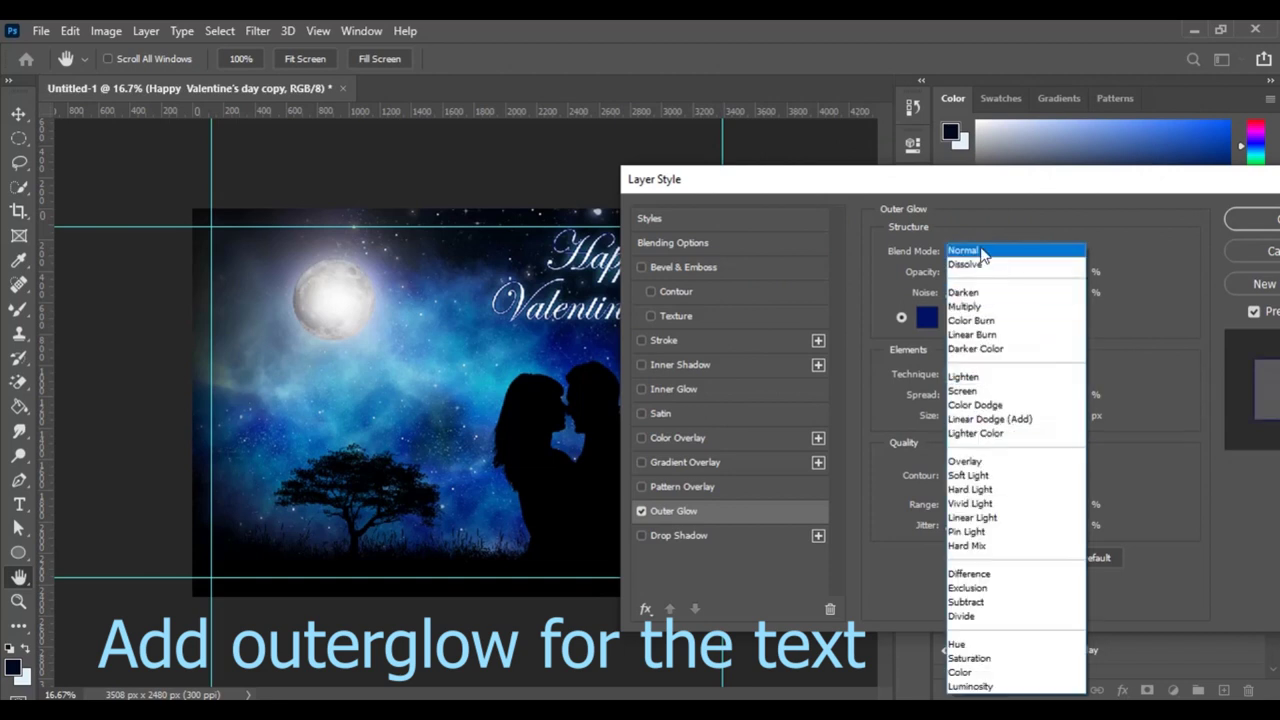
left_click(978, 264)
scroll(980, 254, "down", 1)
scroll(980, 254, "down", 1)
scroll(980, 254, "down", 2)
scroll(980, 254, "down", 1)
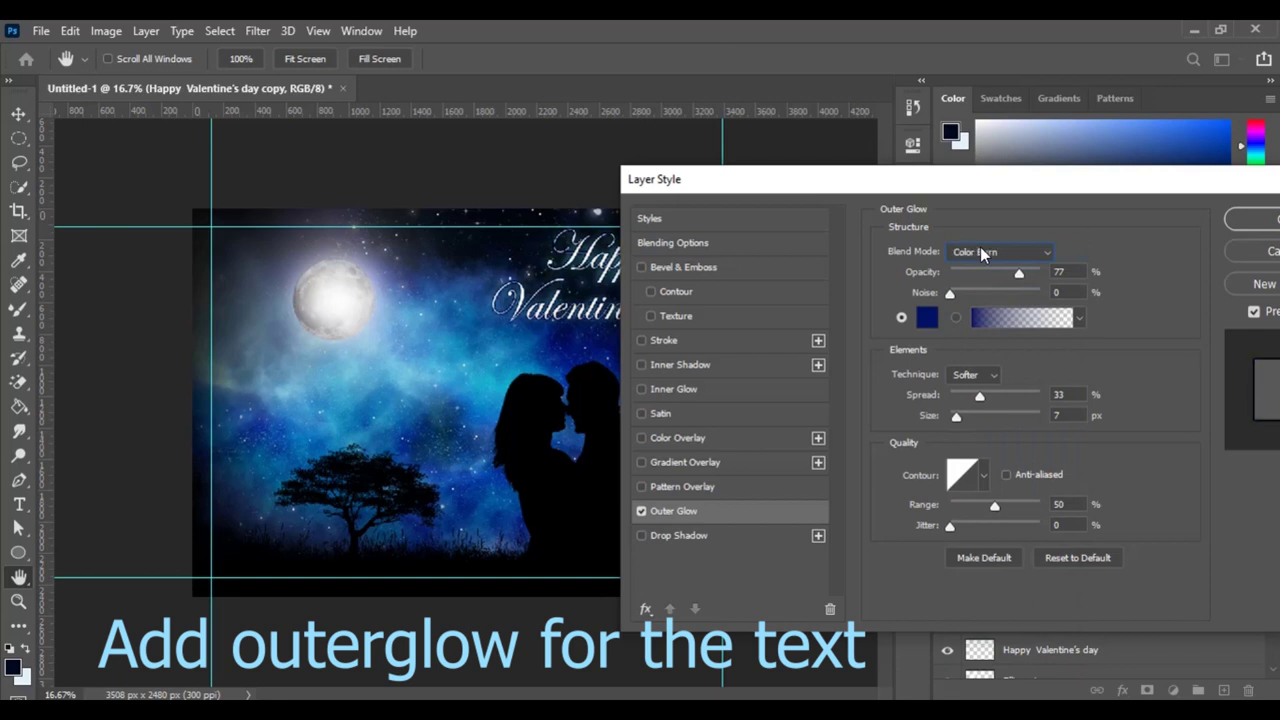
scroll(981, 254, "down", 1)
scroll(981, 254, "down", 1)
scroll(981, 254, "down", 1)
scroll(981, 254, "down", 2)
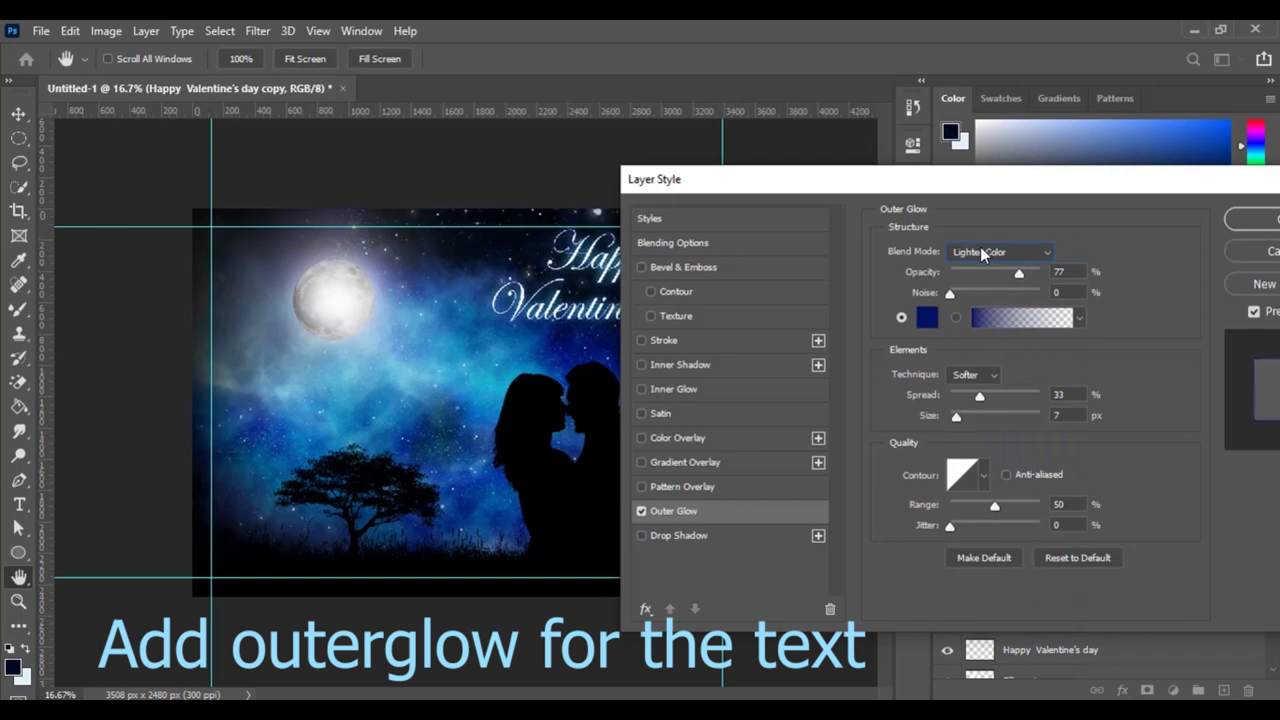
scroll(981, 254, "up", 1)
scroll(981, 254, "down", 2)
scroll(981, 254, "down", 1)
scroll(981, 254, "down", 2)
scroll(981, 254, "down", 4)
scroll(981, 254, "down", 1)
scroll(981, 254, "down", 2)
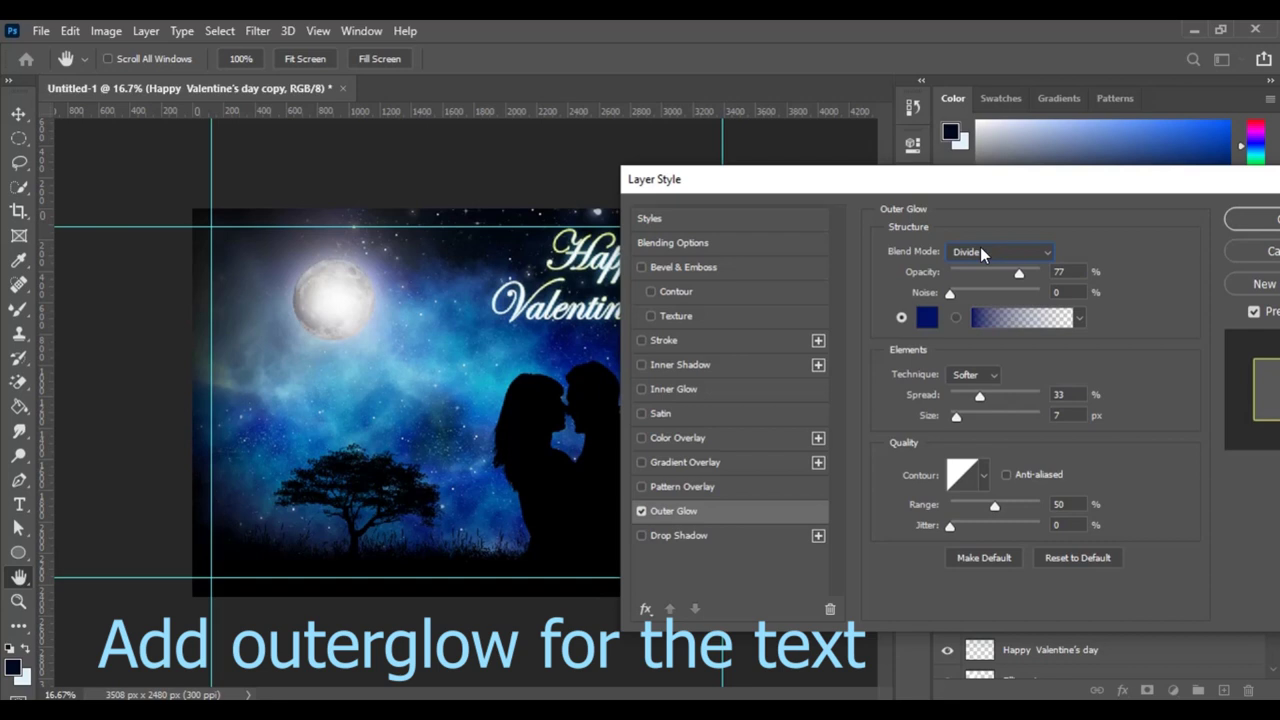
mouse_move(963, 197)
left_mouse_down()
mouse_move(1060, 186)
mouse_move(962, 185)
left_mouse_up()
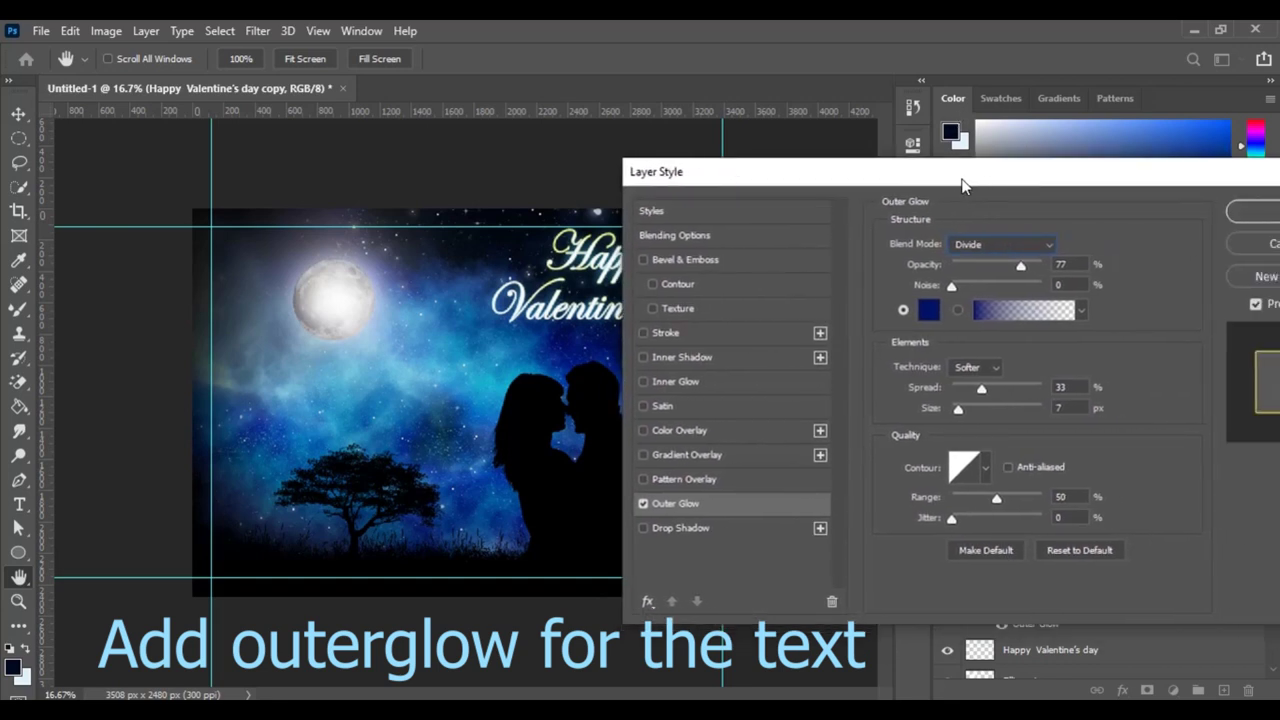
key("Up")
key("Up")
key("Down")
key("Down")
key("Down")
key("Down")
key("Down")
key("Up")
key("Up")
key("Up")
key("Up")
key("Up")
key("Up")
key("Up")
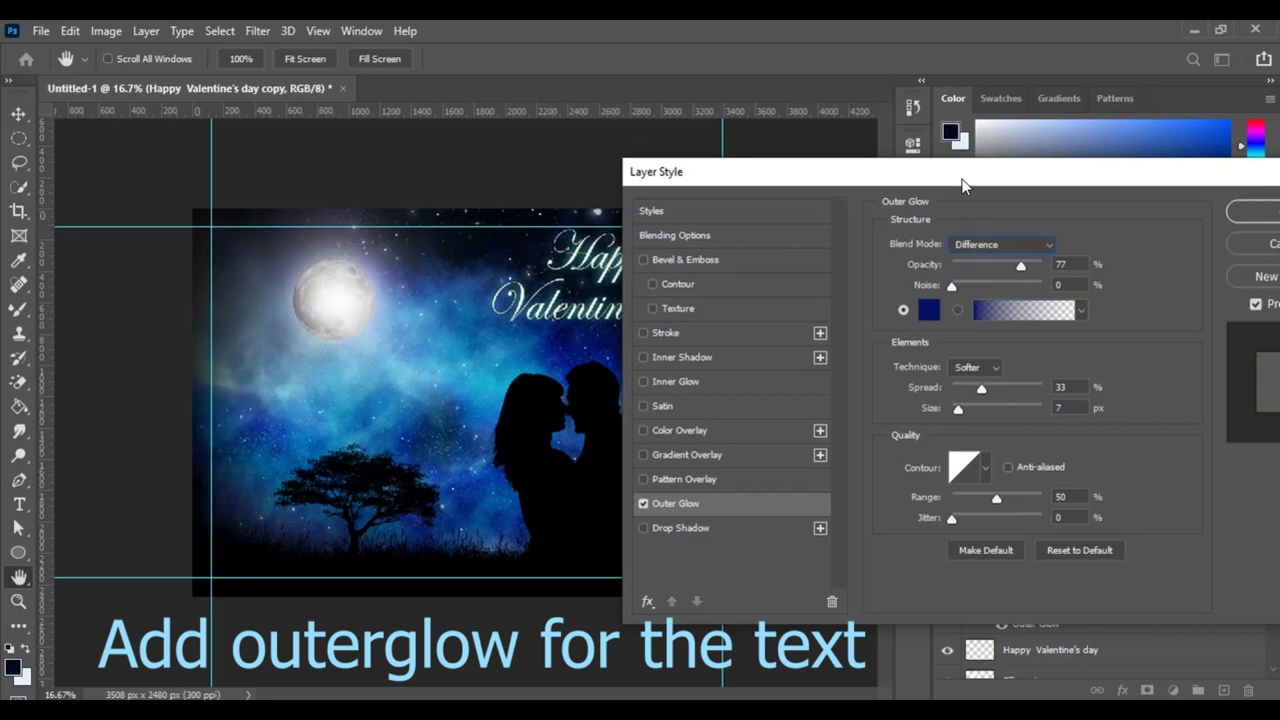
key("Up")
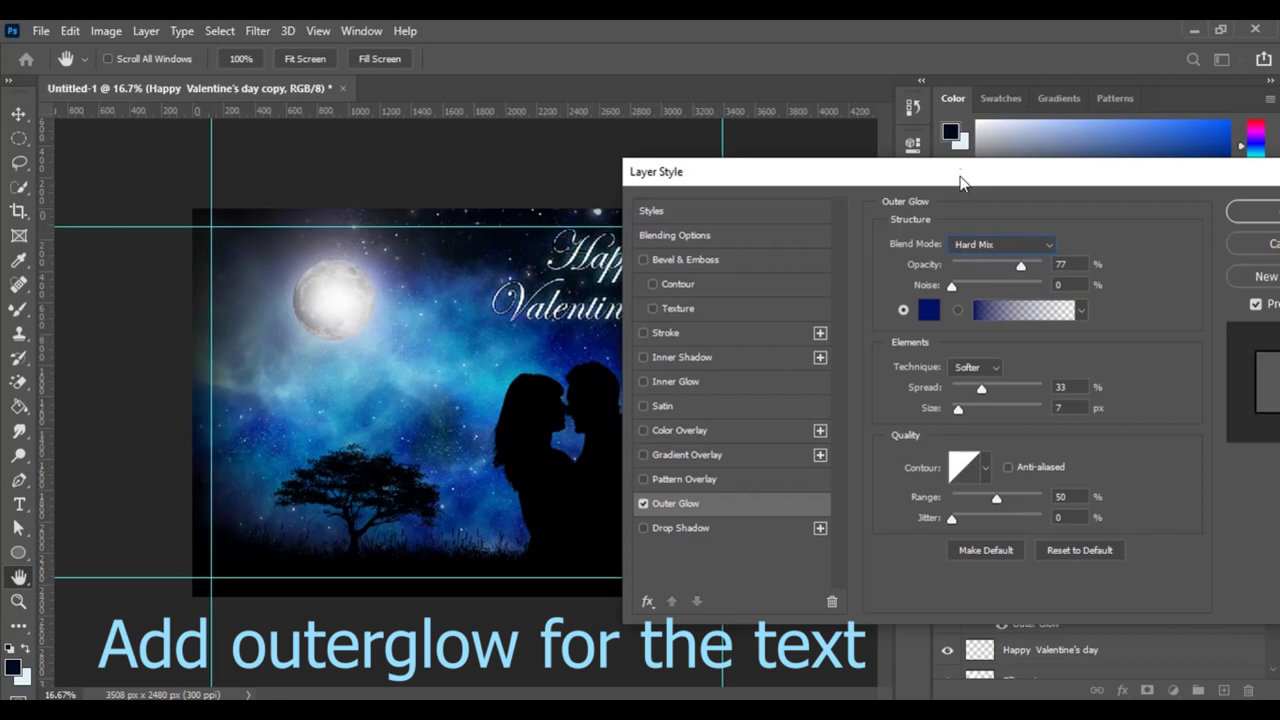
Set the glow to spread 44 and size 49, zoom out, and hide the guides
left_click_drag(984, 388, 975, 409)
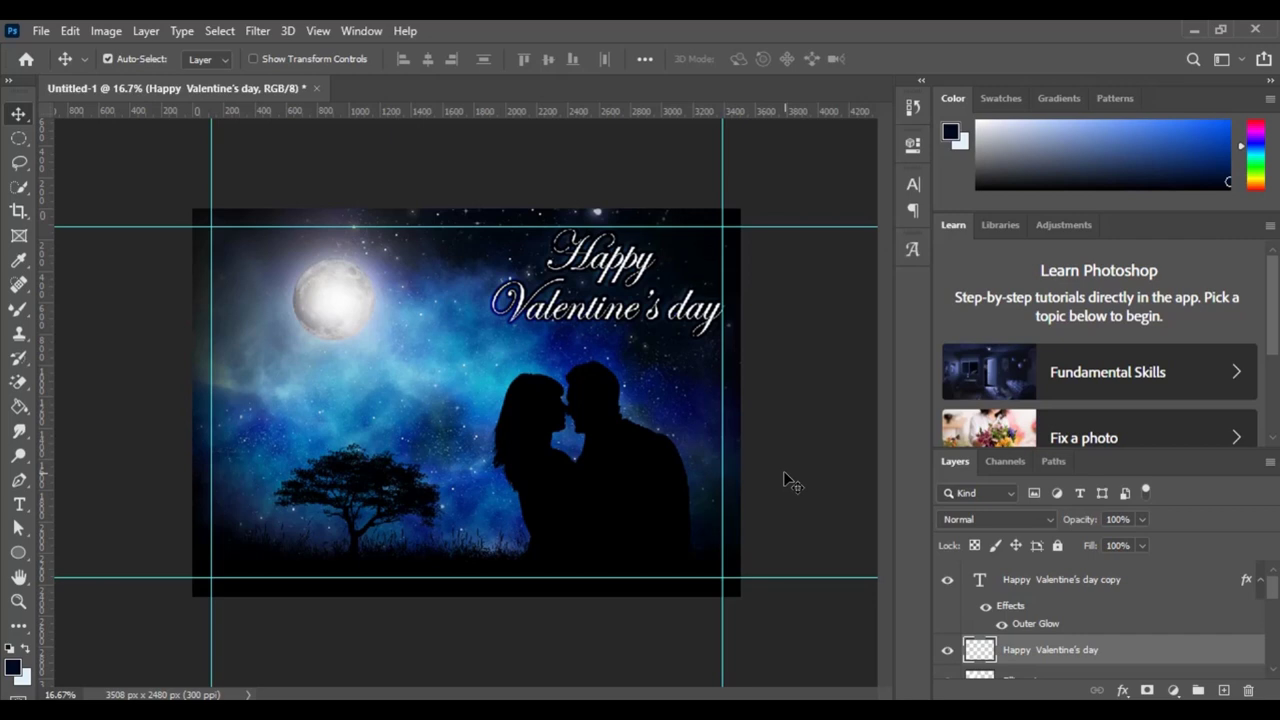
key("ctrl+minus")
key("ctrl+semicolon")
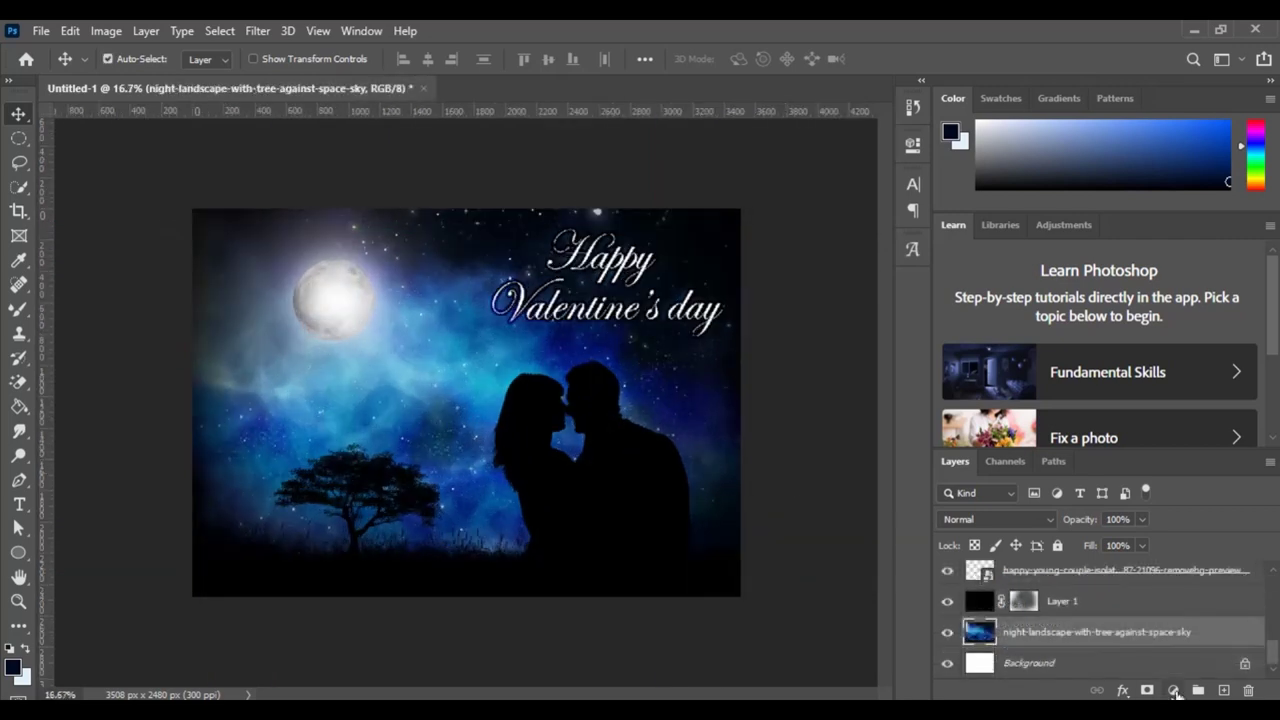
Add a Curves adjustment layer, darkening midtones and lifting highlights
left_click(1173, 690)
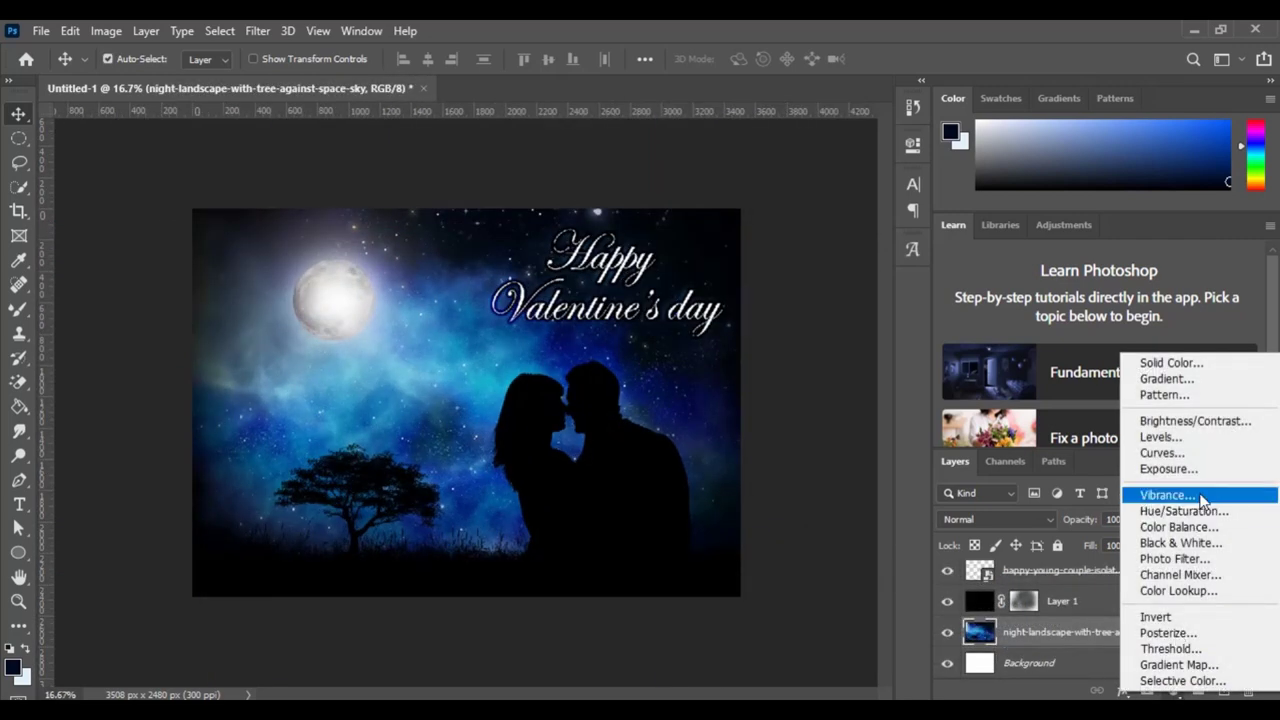
left_click(1181, 458)
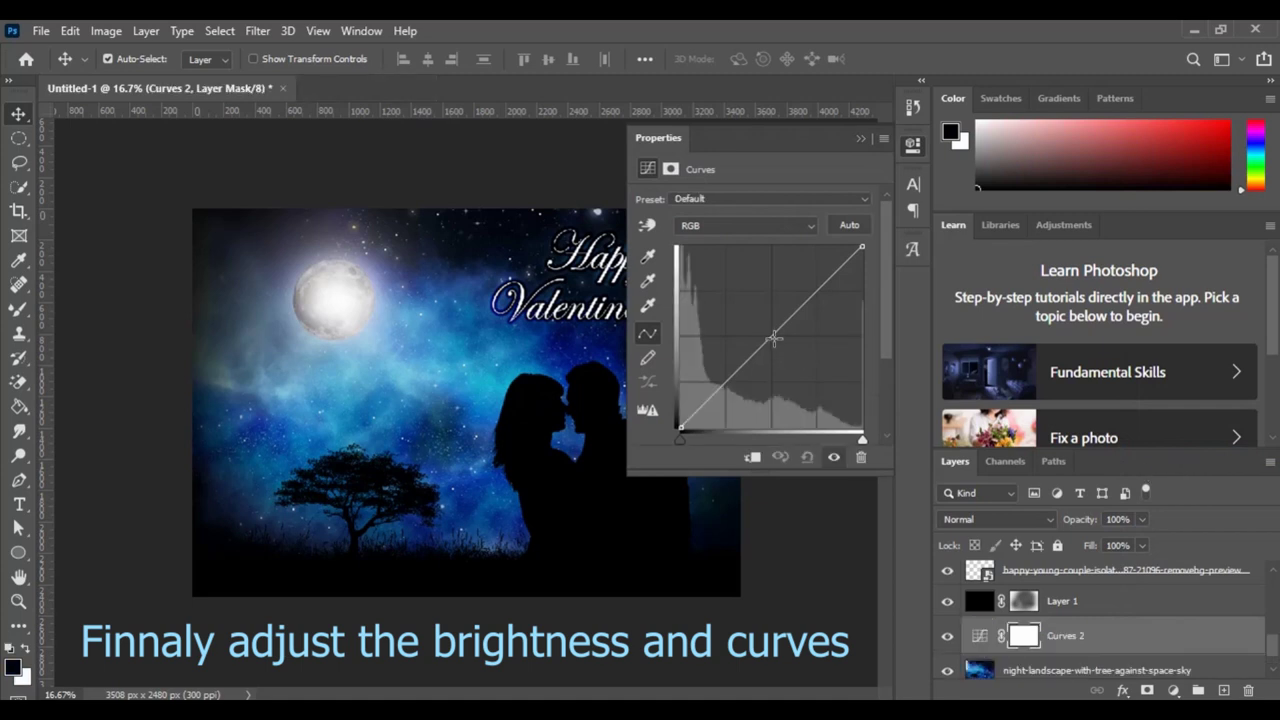
left_click_drag(773, 338, 785, 341)
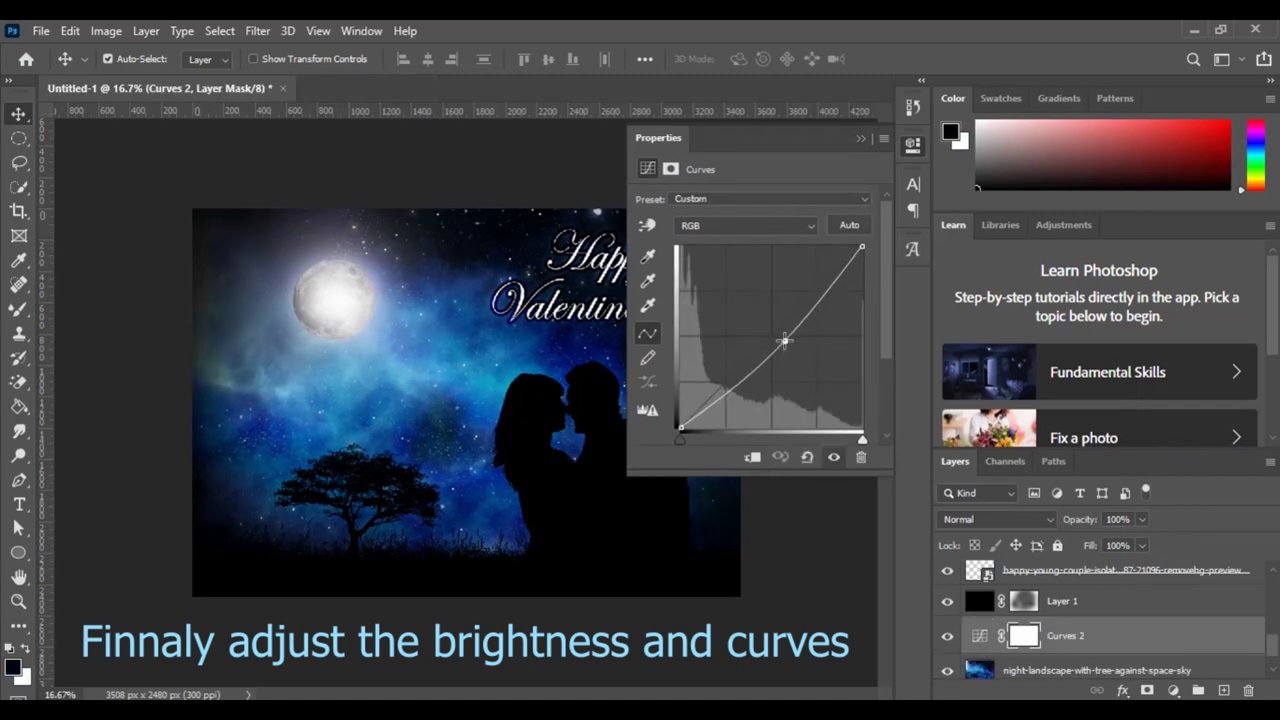
left_click_drag(804, 318, 802, 315)
left_click(859, 139)
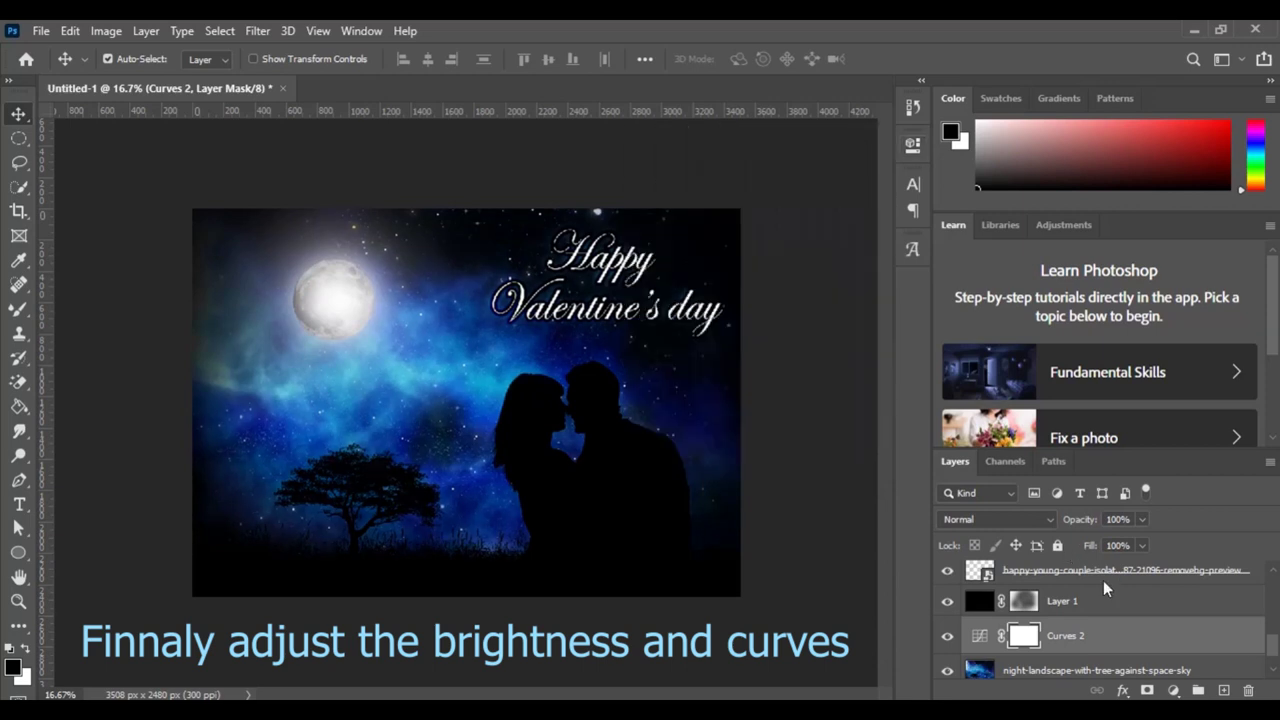
Add a Brightness/Contrast adjustment layer with brightness 24
left_click(1173, 690)
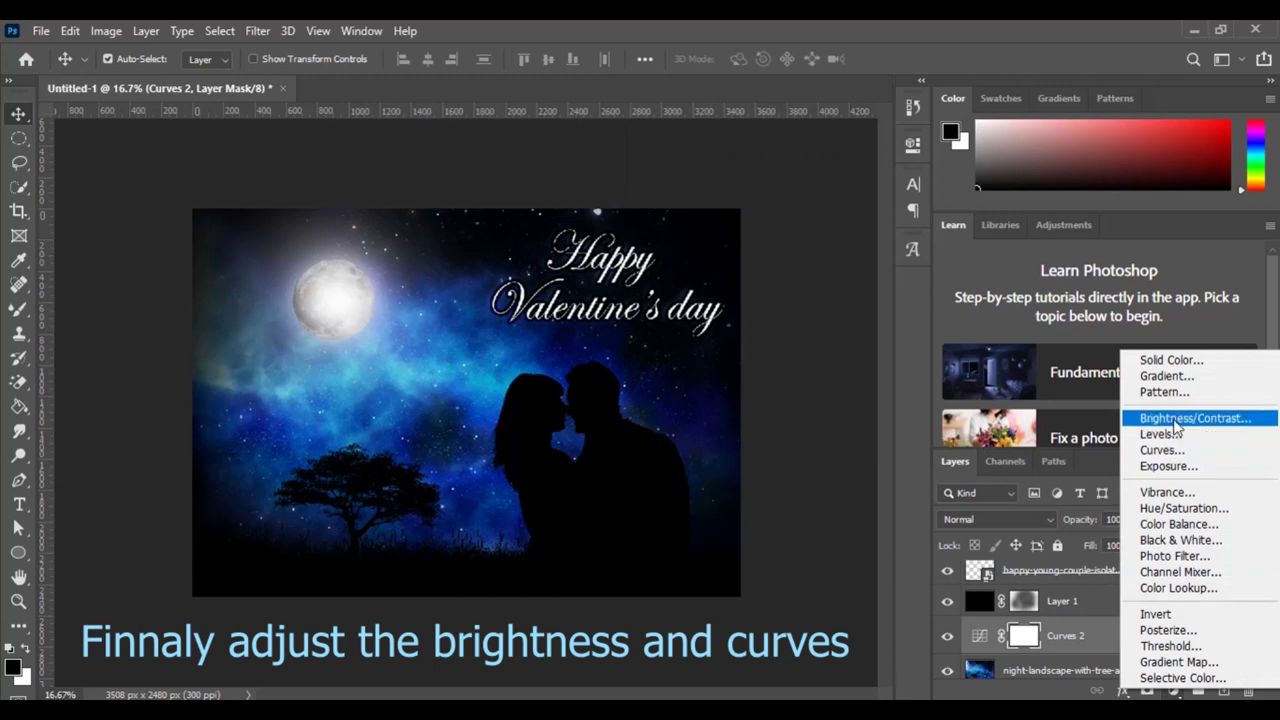
left_click(1176, 420)
left_click_drag(753, 257, 768, 256)
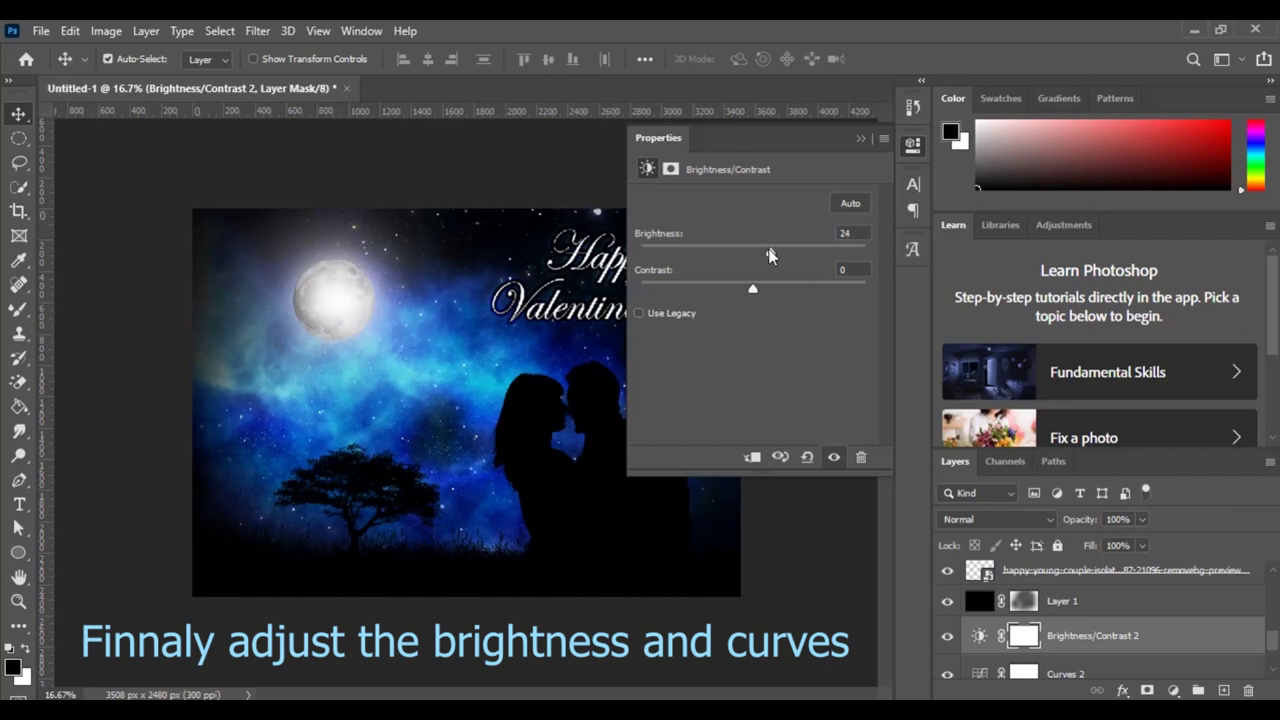
left_click(861, 138)
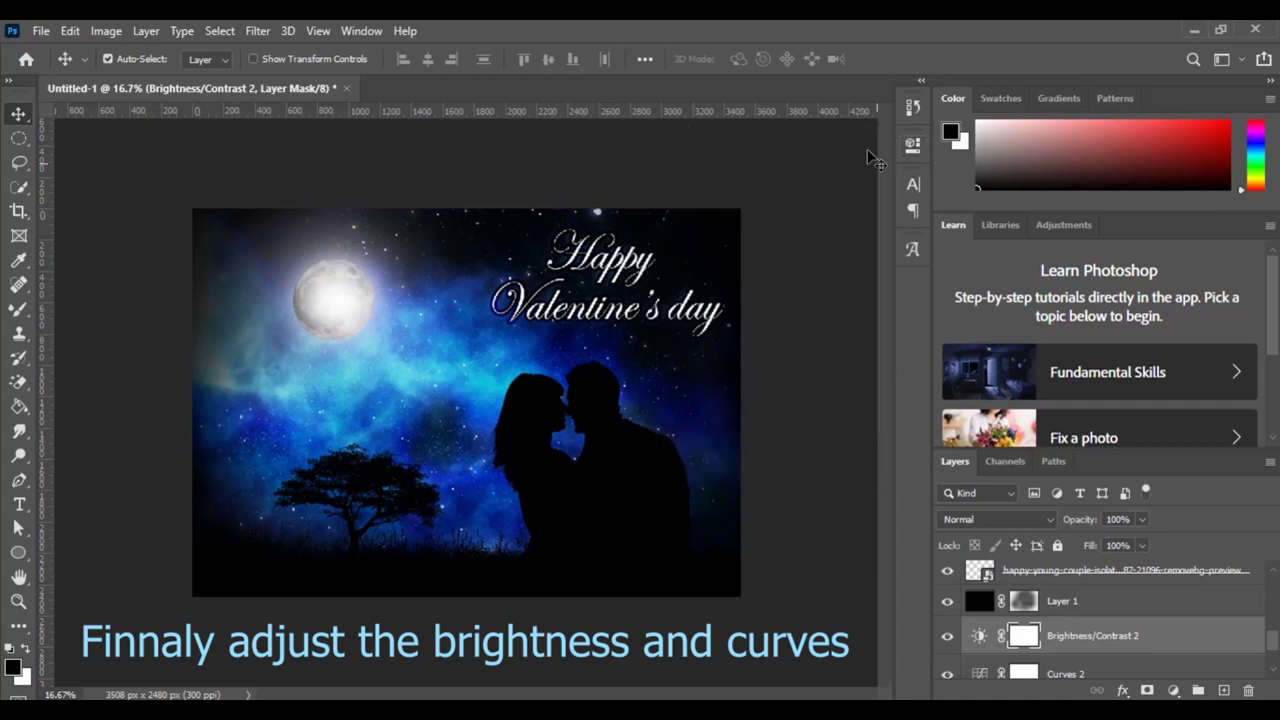